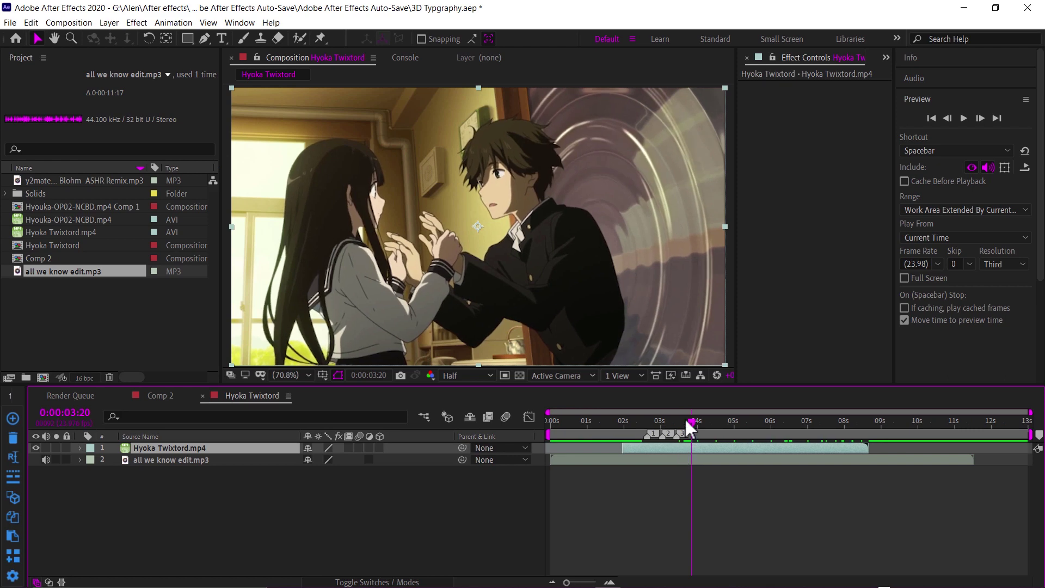
- Preview the footage and park the current time at 0:00:02:01
key("space")
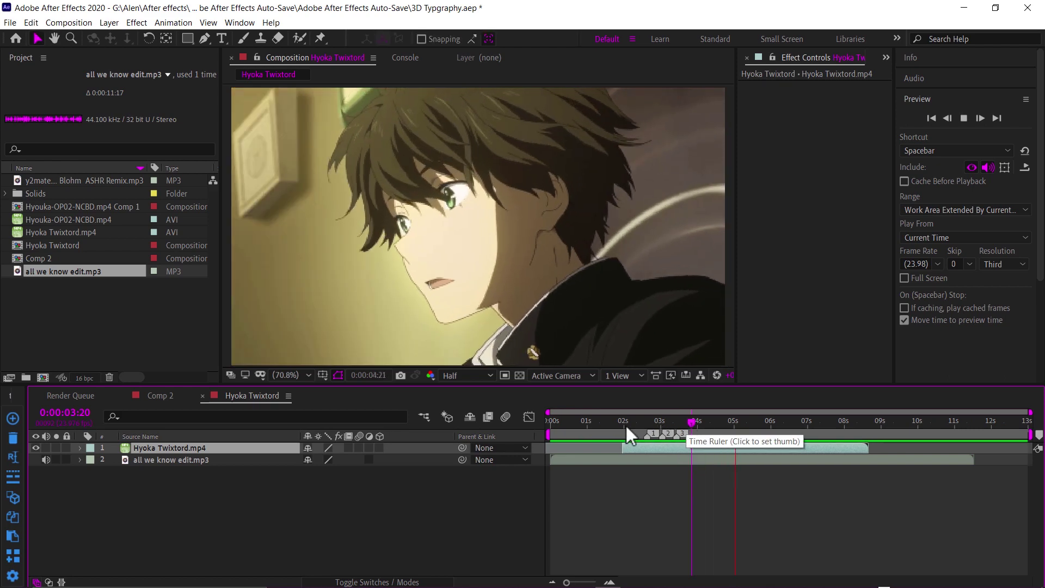
left_click(626, 426)
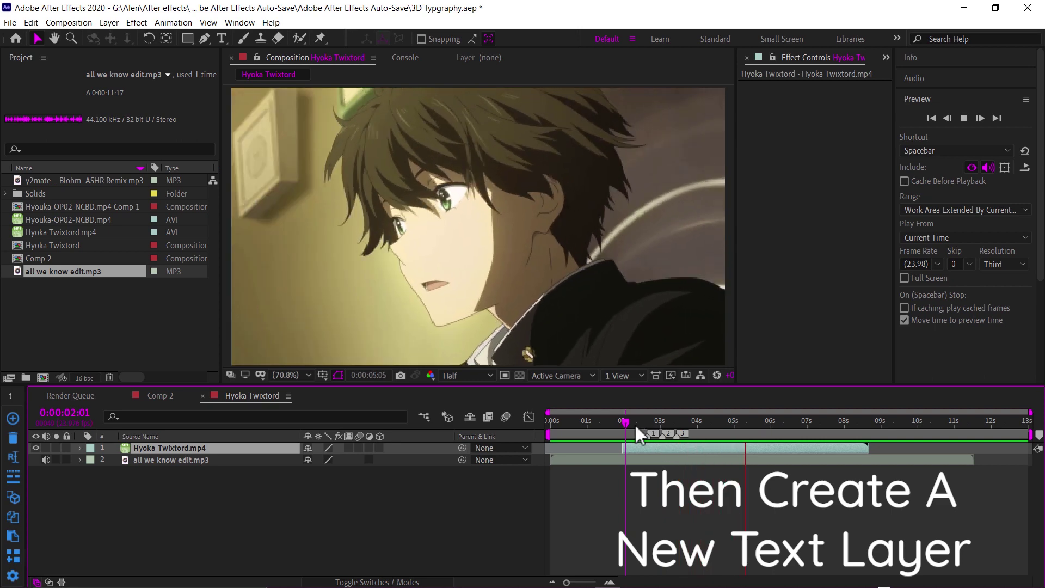
key("space")
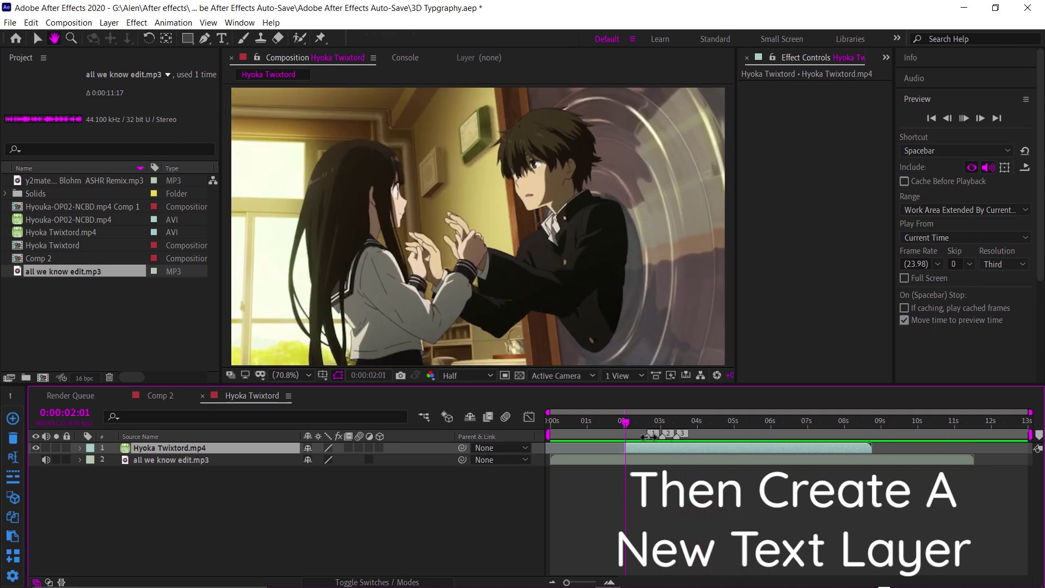
- Add a 3D text layer reading I'll and move it down-left, closer to the camera
right_click(348, 492)
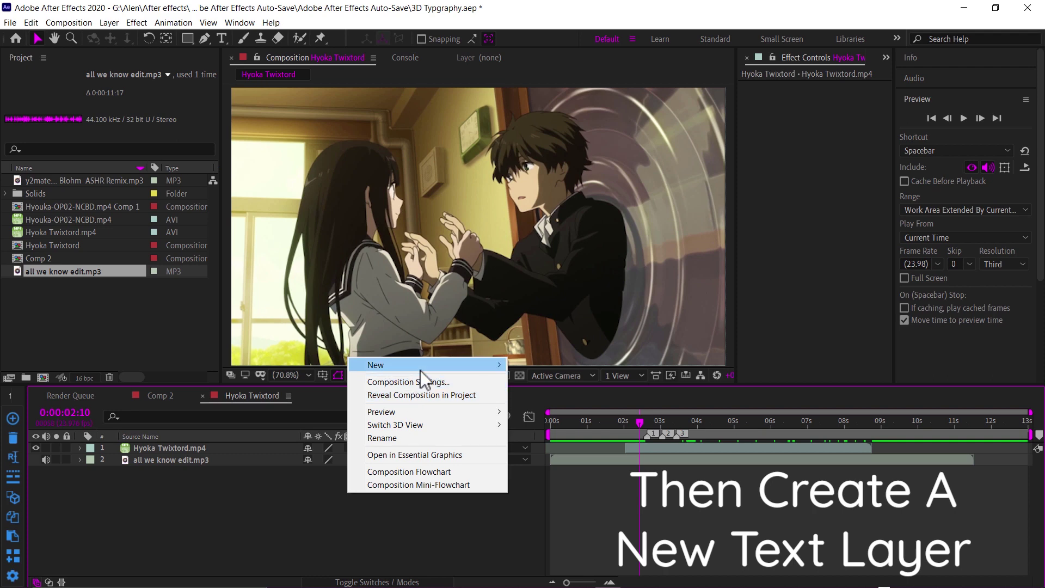
mouse_move(455, 367)
left_click(549, 383)
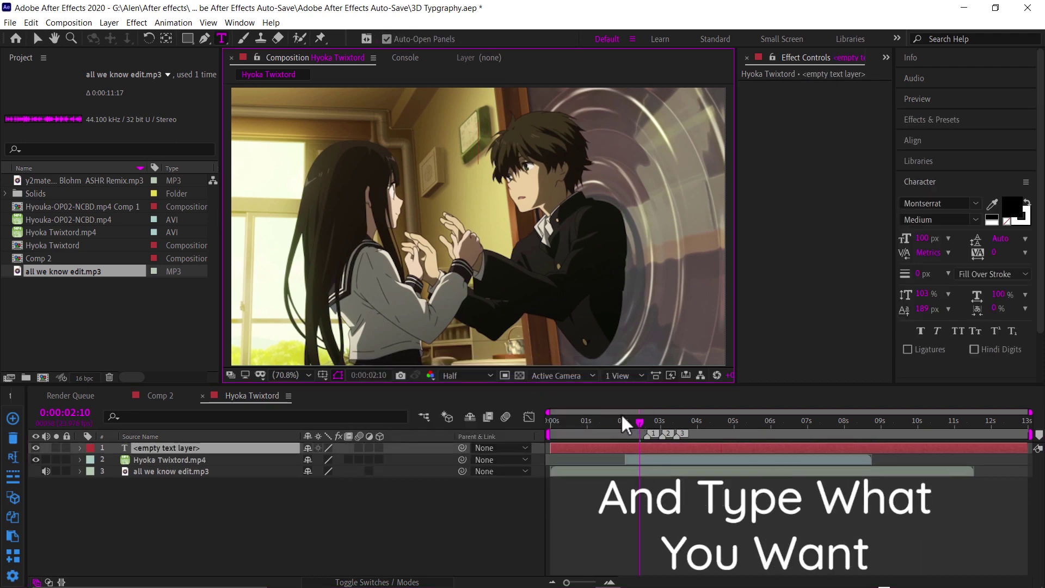
type("I'l")
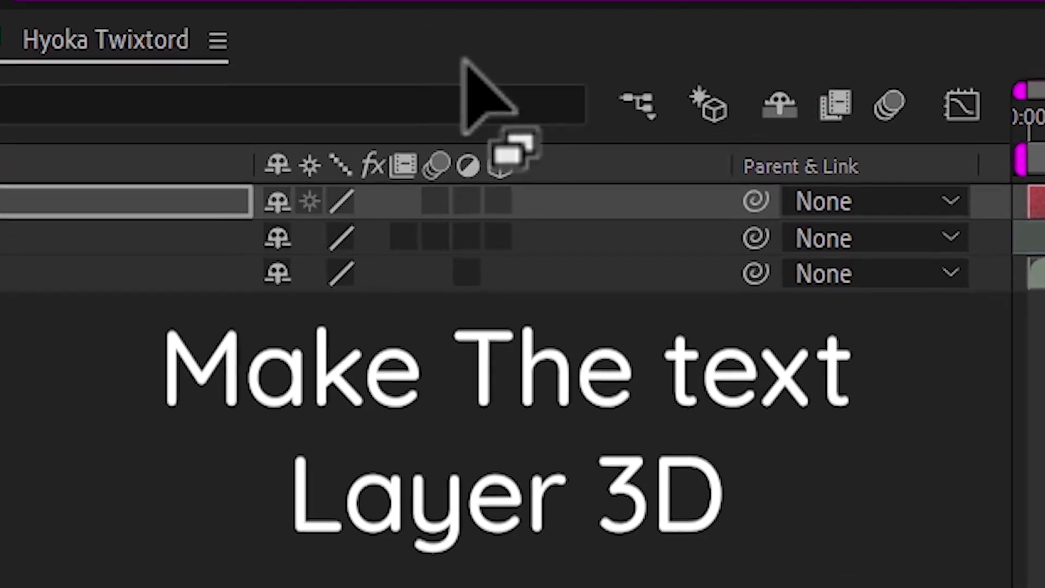
left_click(471, 256)
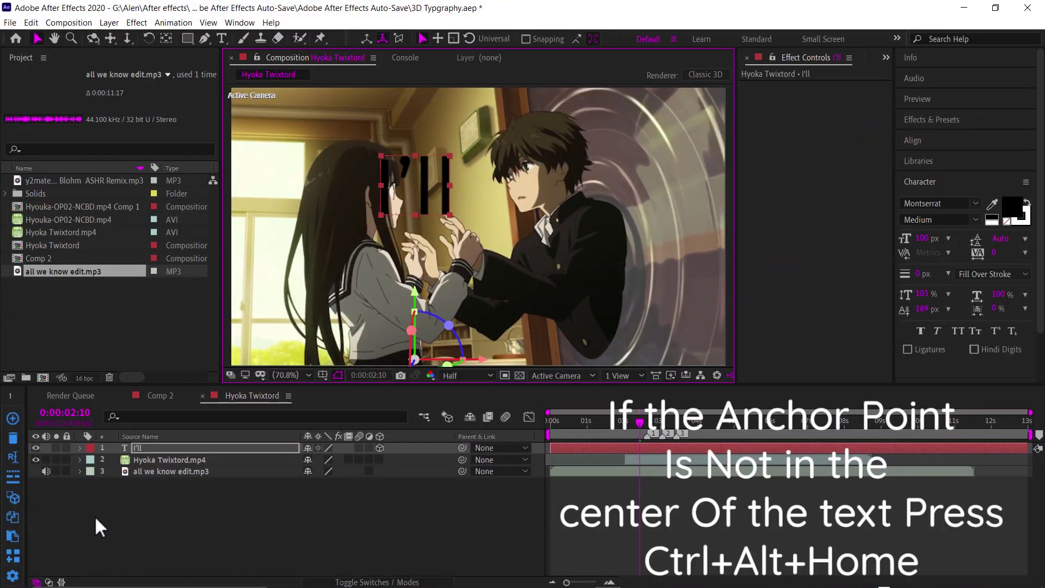
left_click_drag(396, 186, 361, 289)
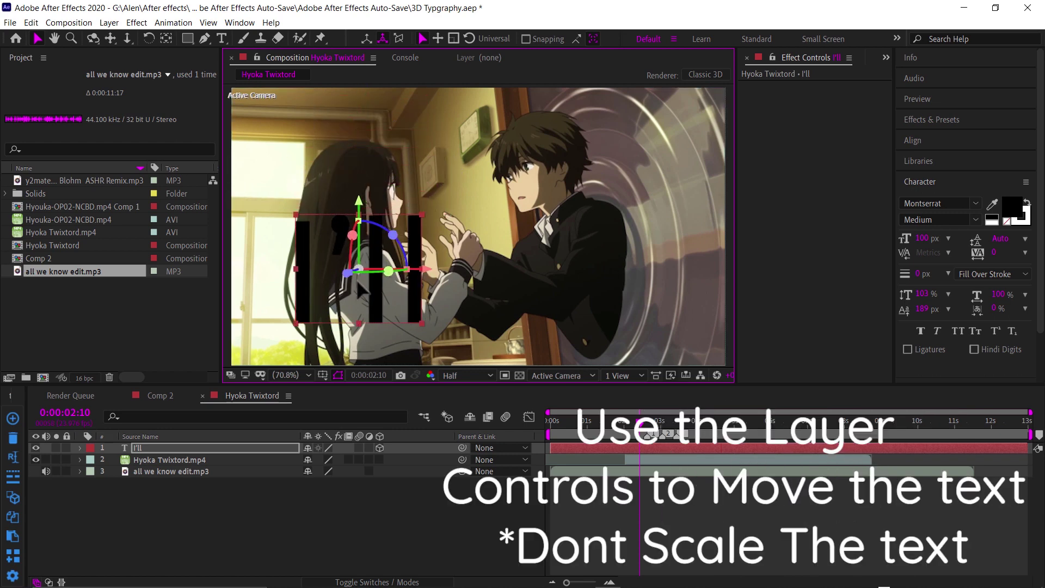
- Find S_TextureFlux in Effects & Presets and apply it to the I'll text layer
left_click(929, 123)
left_click(1027, 138)
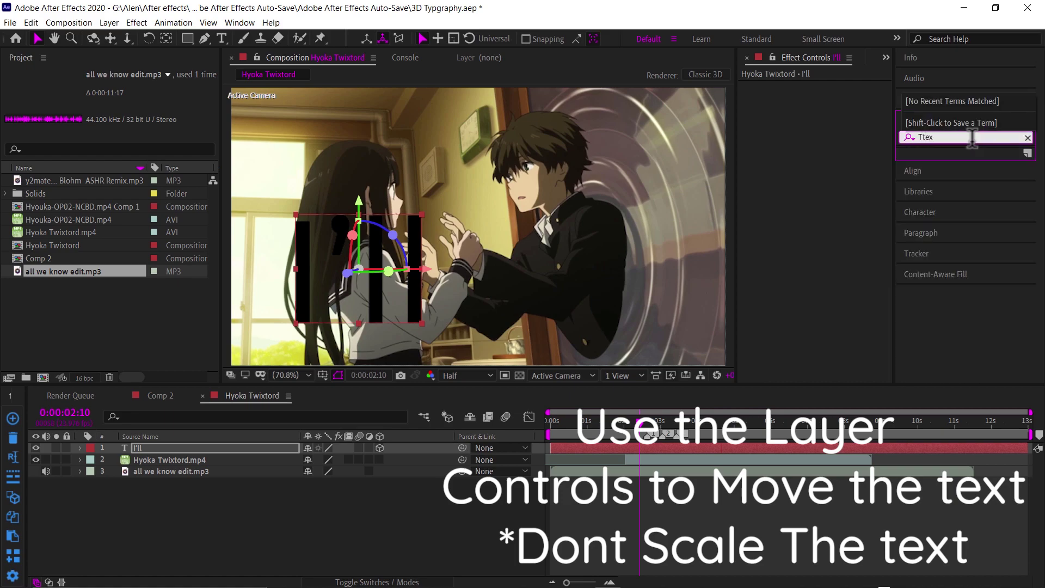
type("Textures")
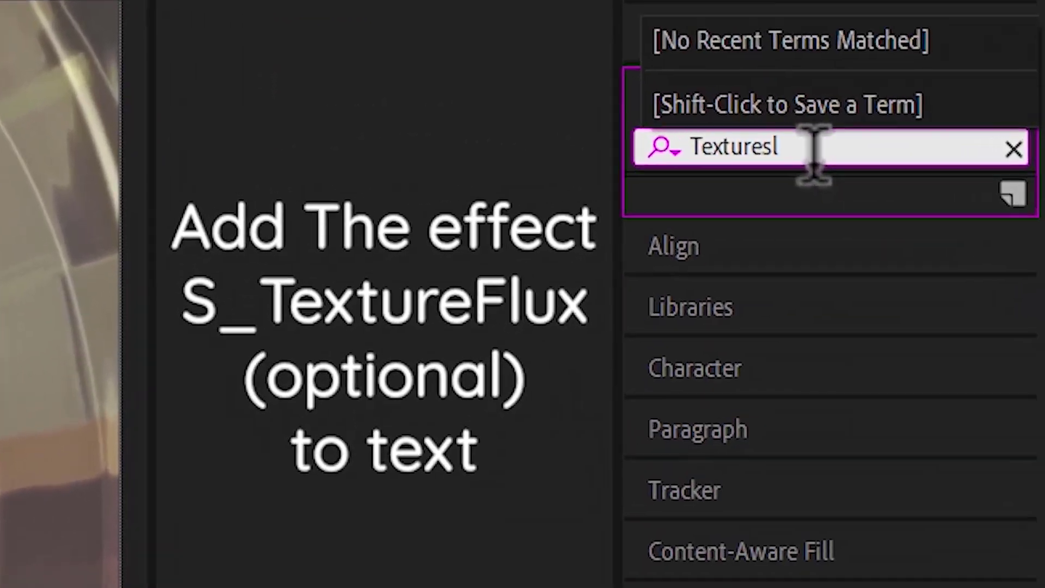
key("BackSpace")
type("fl")
left_click_drag(816, 233, 402, 176)
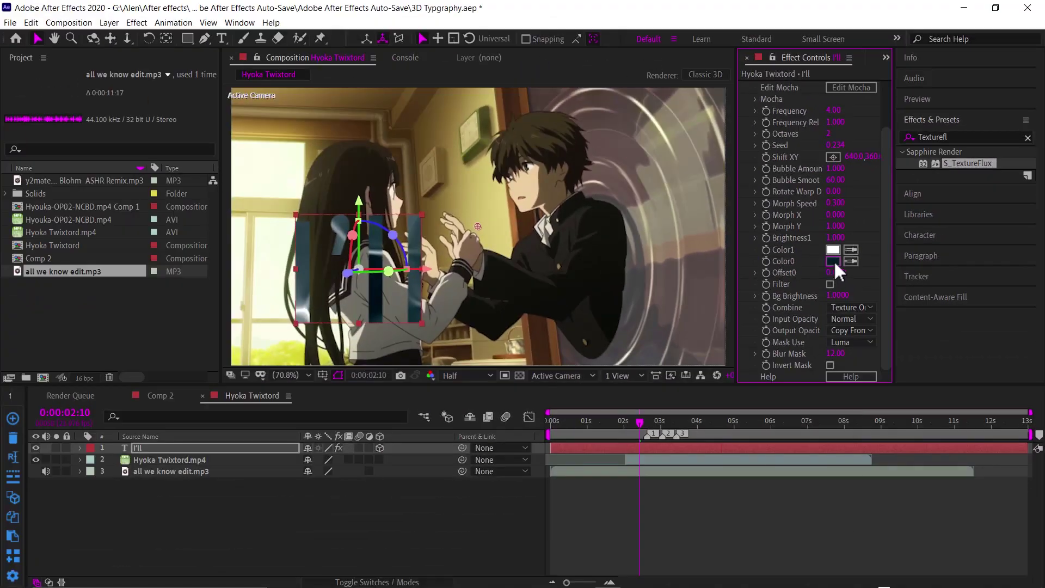
- Set the S_TextureFlux Color0 to a deep blue
left_click(832, 261)
left_click(704, 404)
left_click(687, 345)
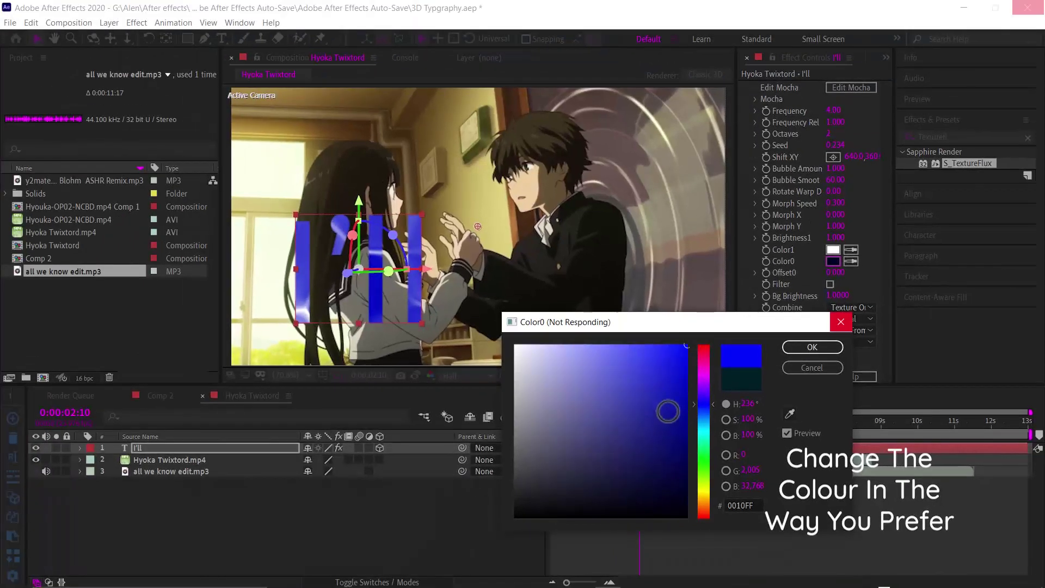
left_click(668, 419)
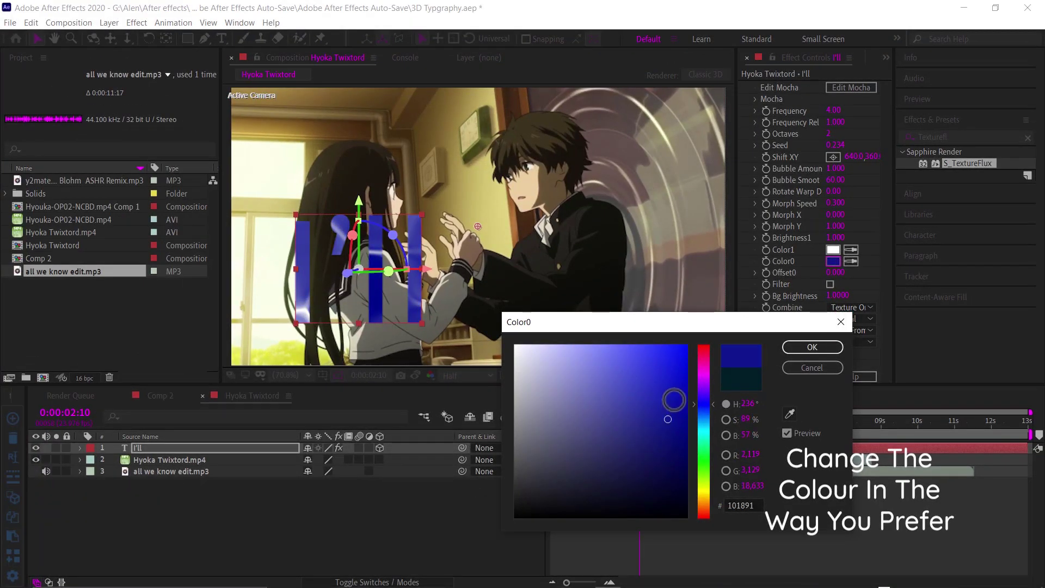
left_click(818, 349)
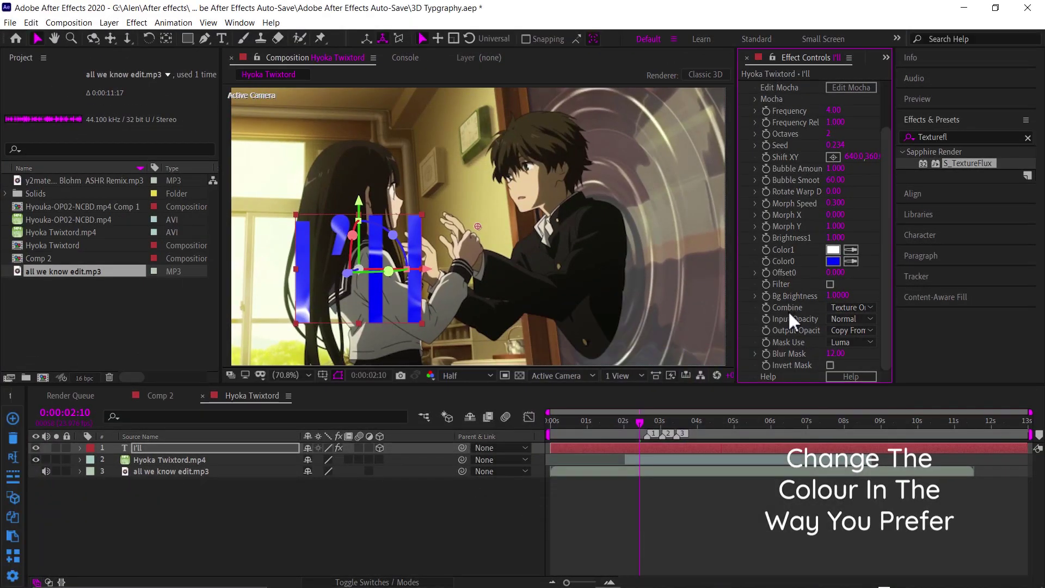
left_click(750, 93)
left_click(963, 137)
- Apply Drop Shadow to the I'll text with a distance of 9.0
type("drops")
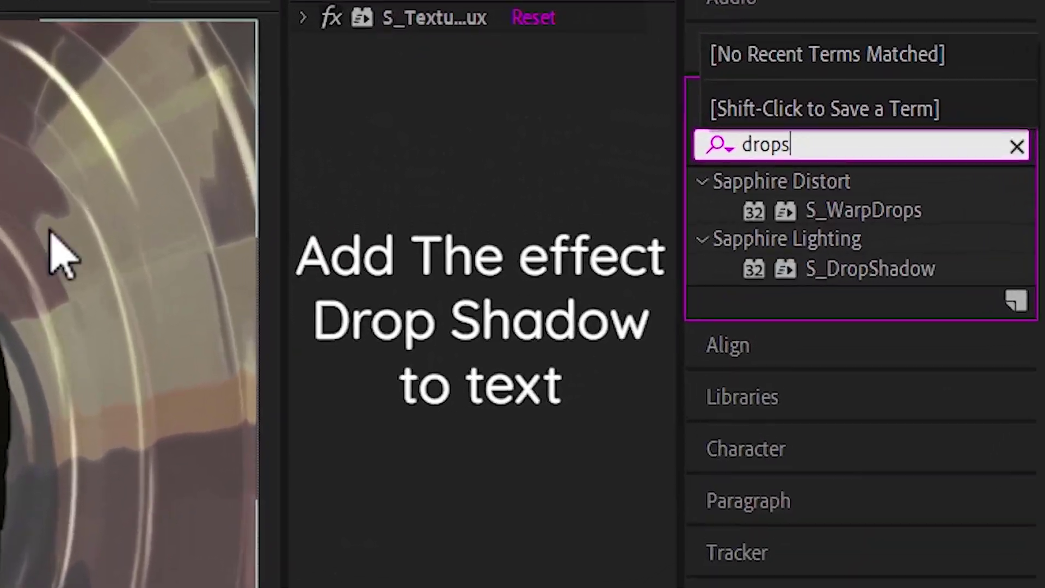
key("BackSpace")
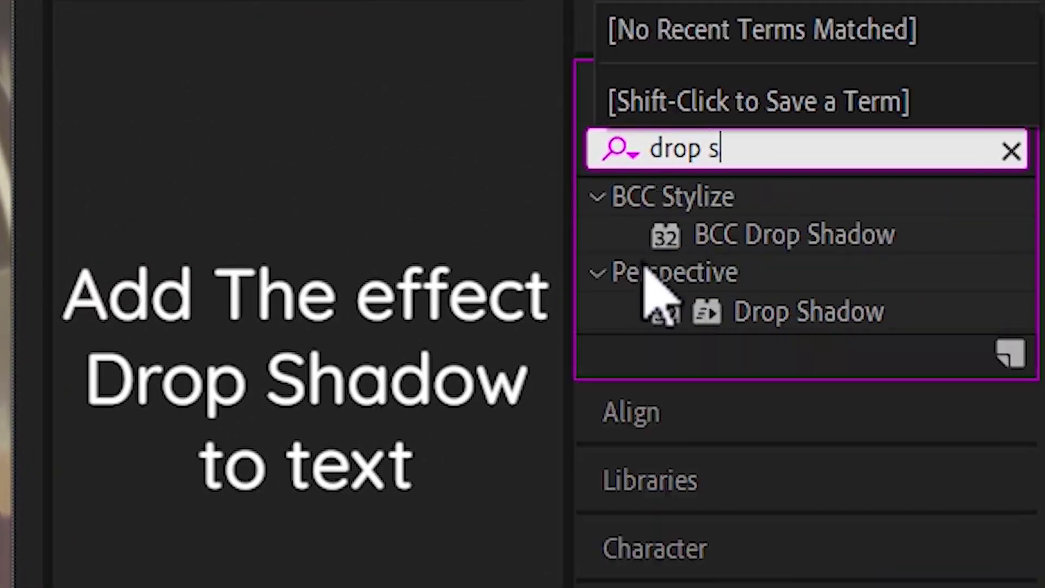
type("s")
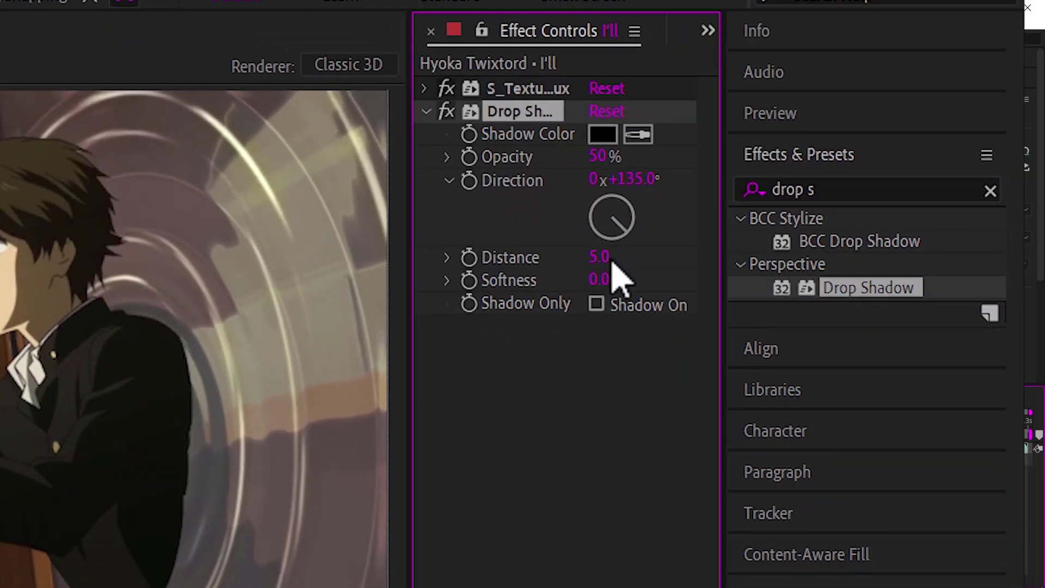
left_click(599, 257)
type("9")
left_click(658, 343)
type("3")
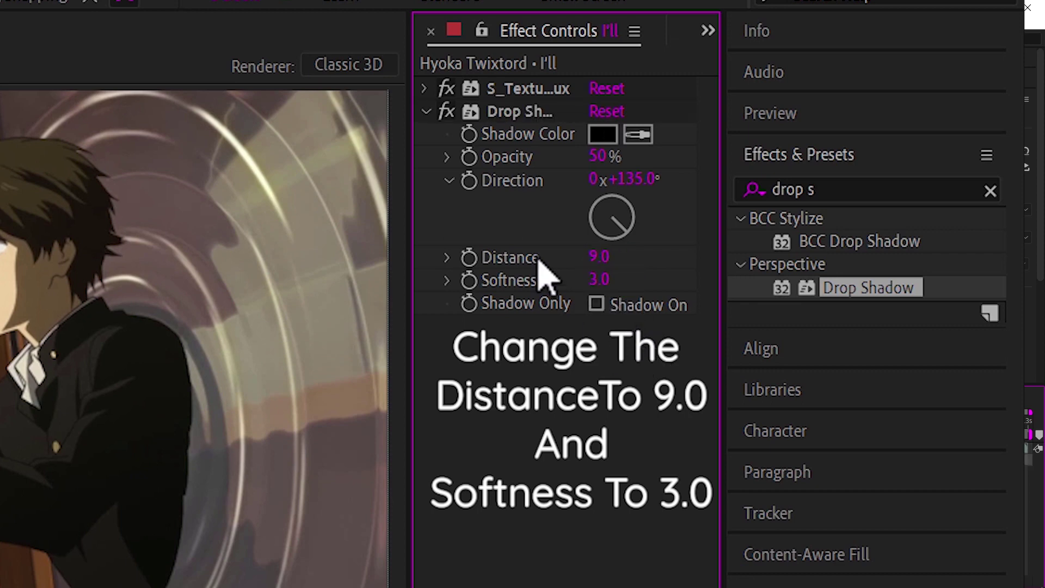
left_click(426, 111)
- Add Shine to the I'll text, colorized with Aqualight, with its source point above the text
left_click(823, 189)
type("Shi")
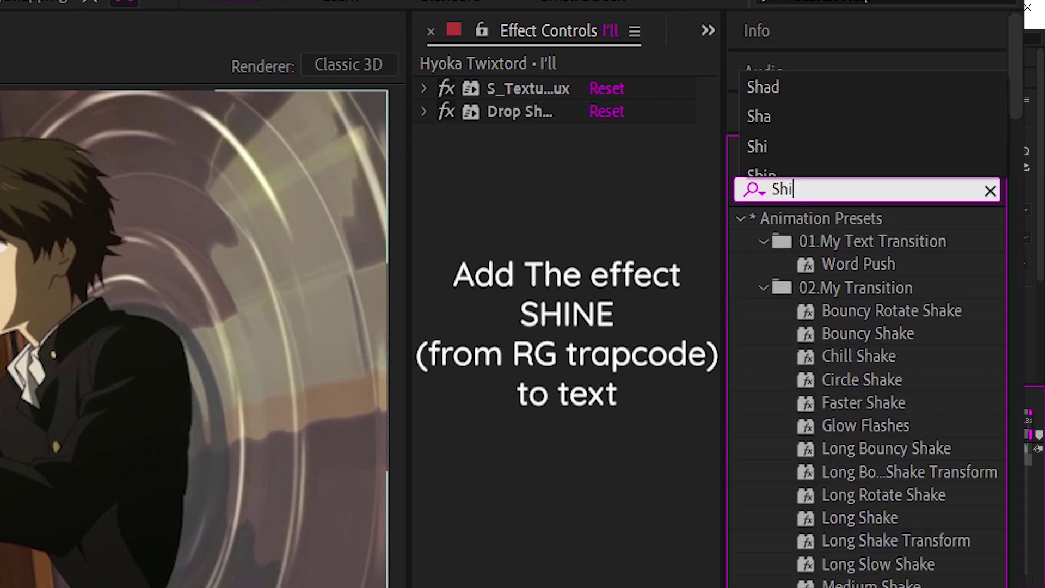
type("ne")
left_click_drag(822, 242, 560, 234)
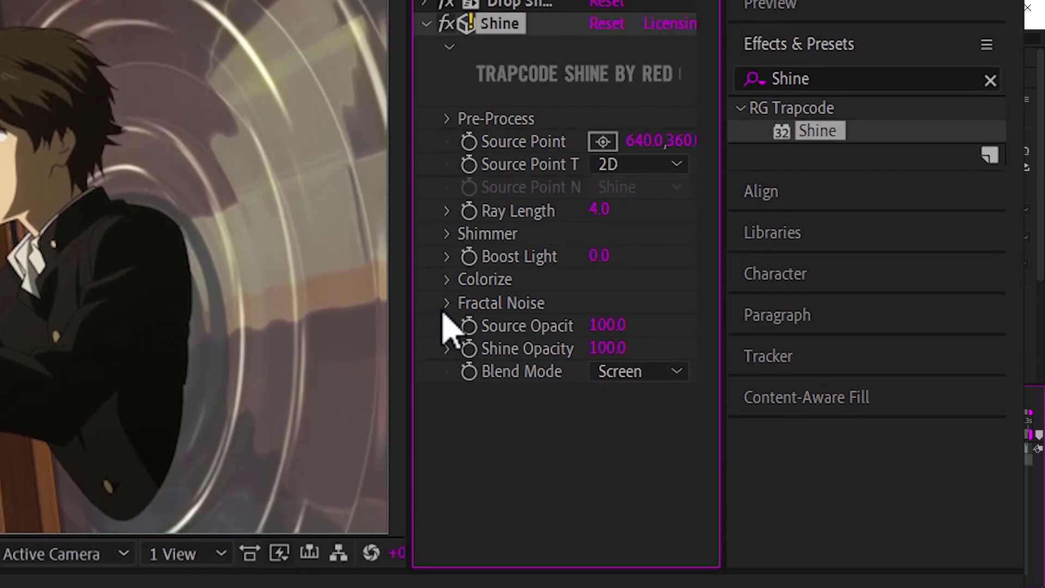
left_click(447, 280)
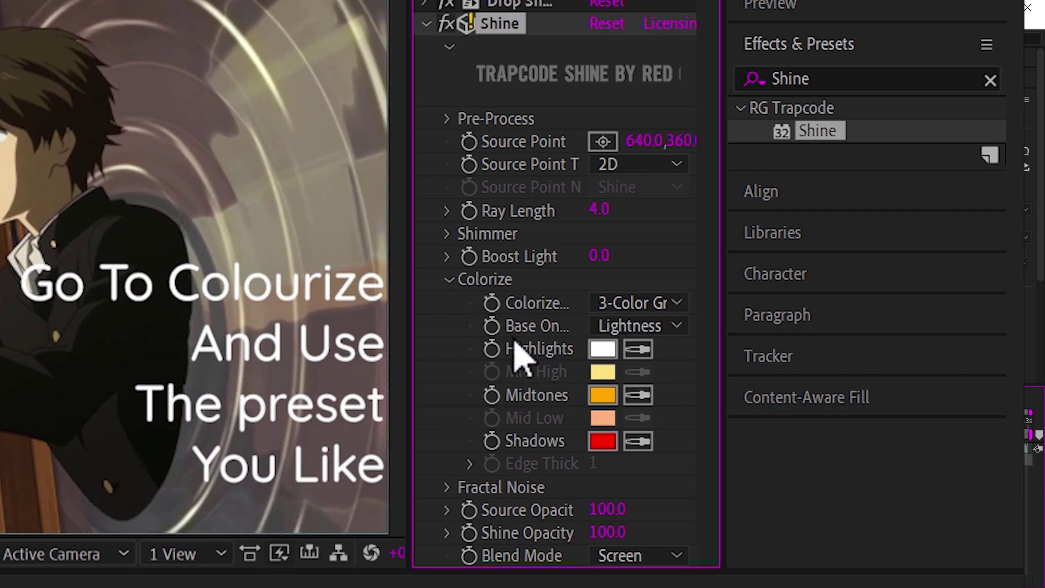
left_click(619, 306)
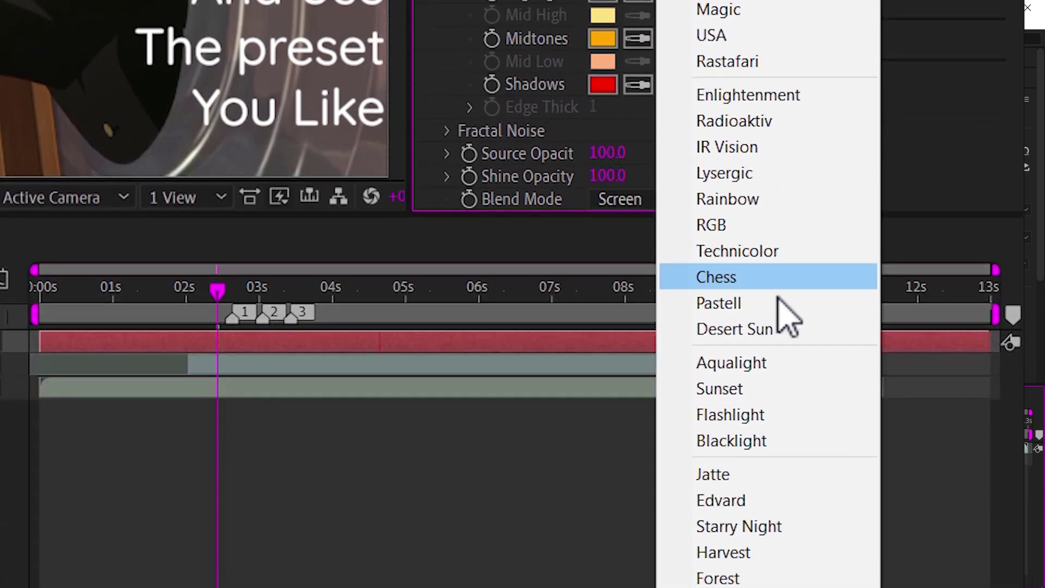
left_click(932, 457)
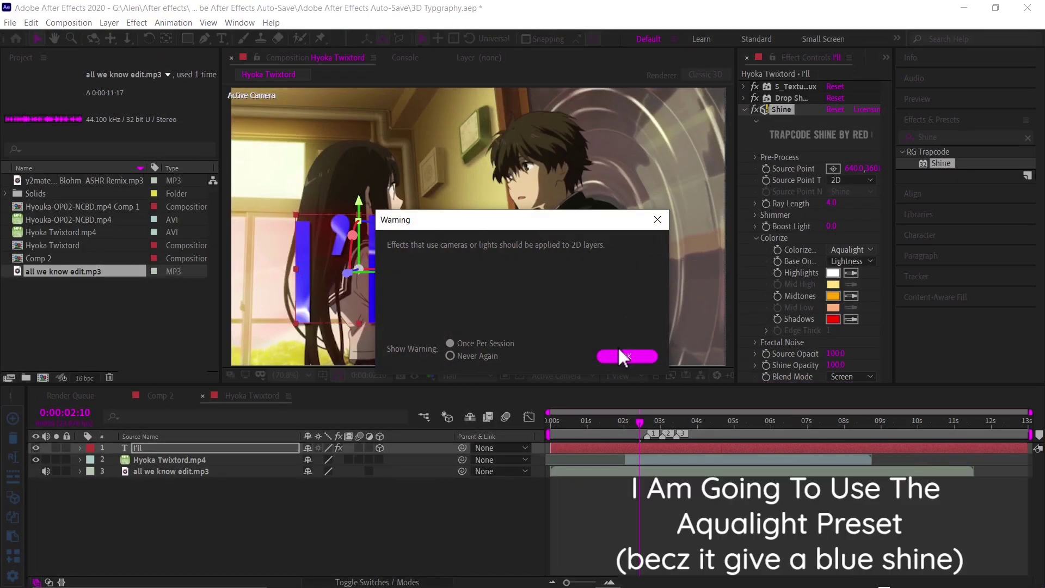
left_click(629, 354)
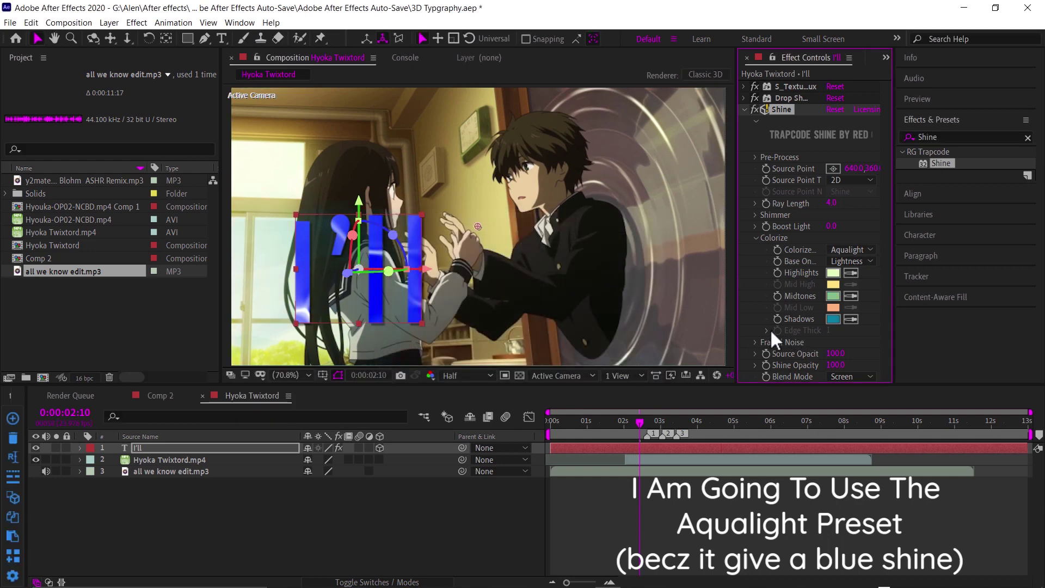
left_click(834, 168)
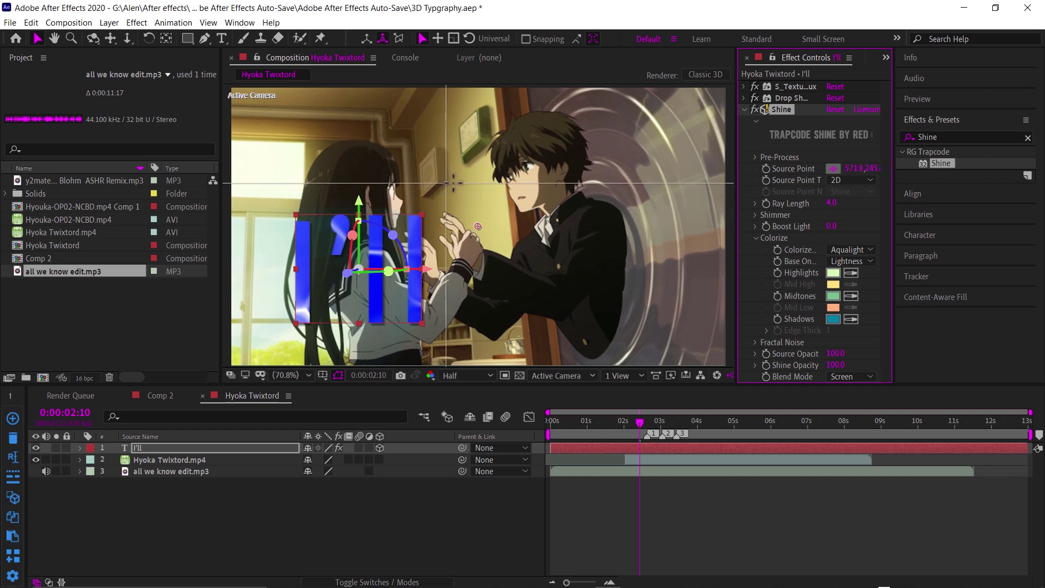
left_click(464, 205)
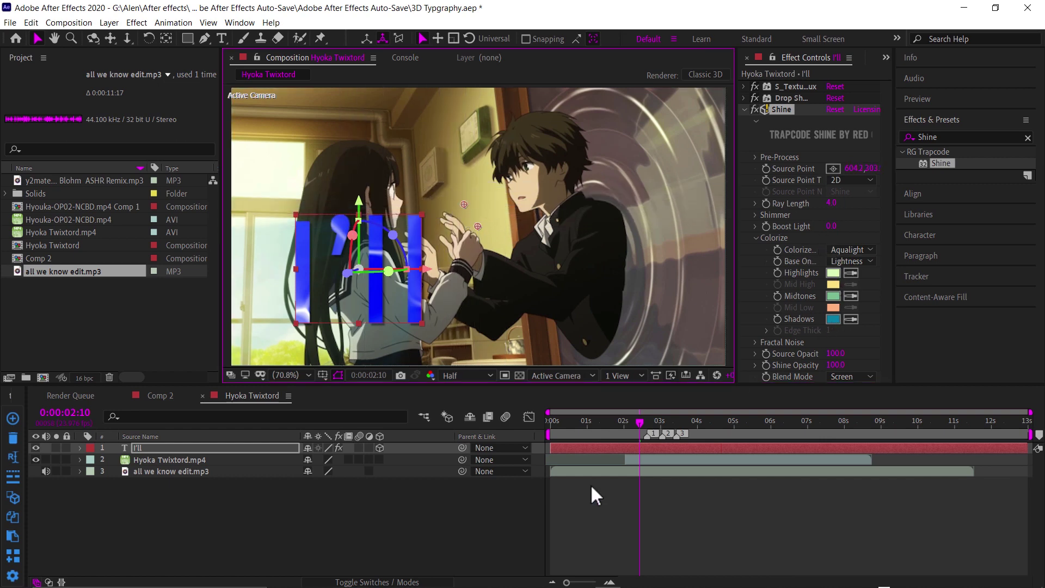
left_click(185, 478)
- Create a new camera layer using the 80mm preset
right_click(235, 550)
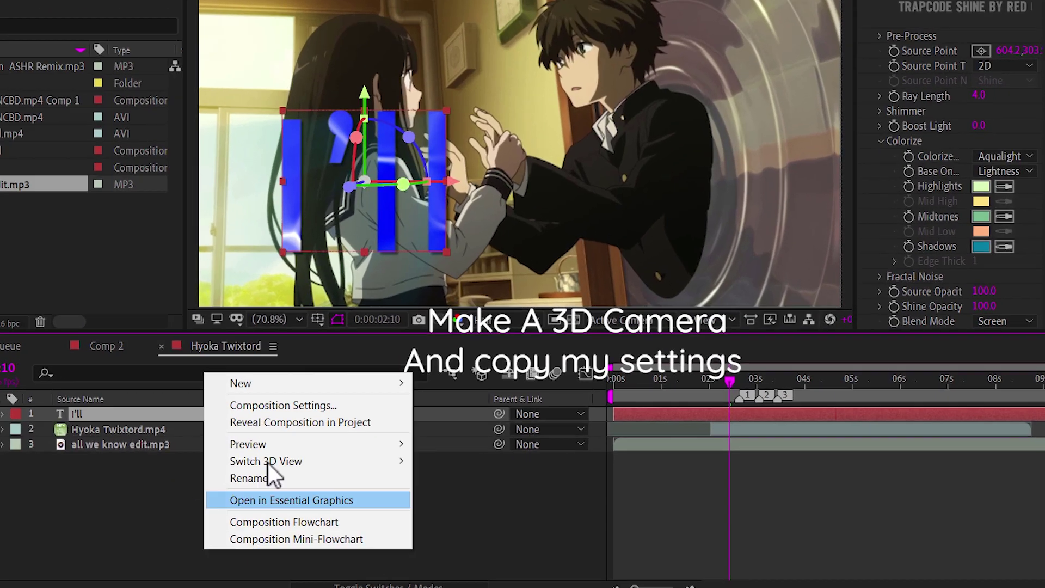
mouse_move(381, 424)
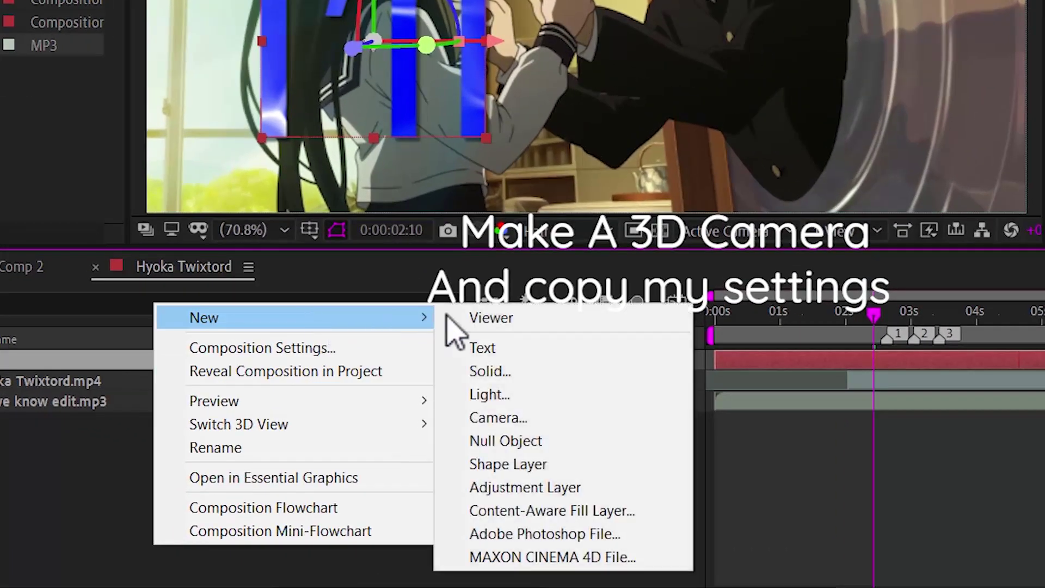
left_click(524, 420)
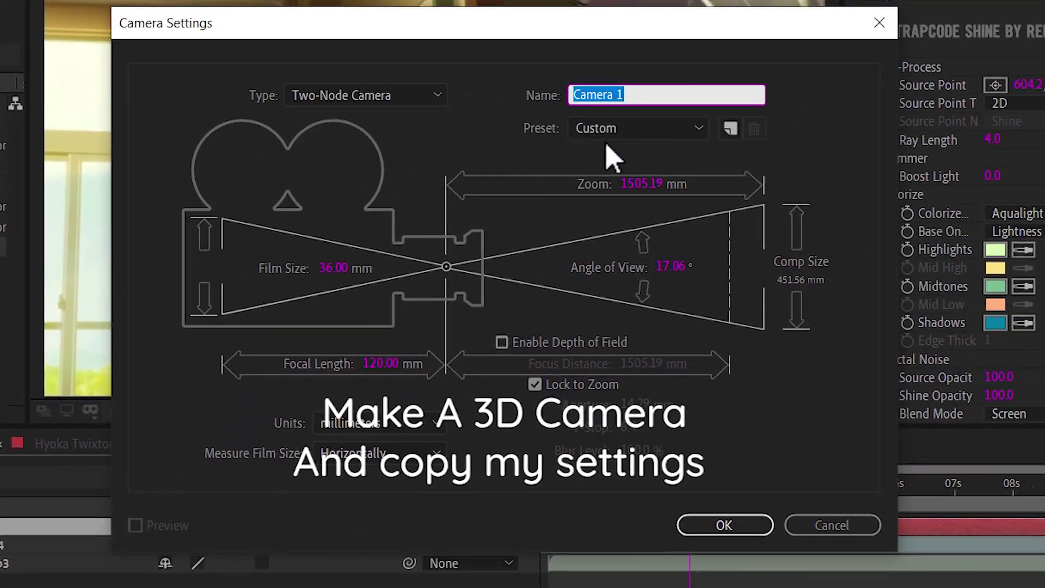
left_click(650, 142)
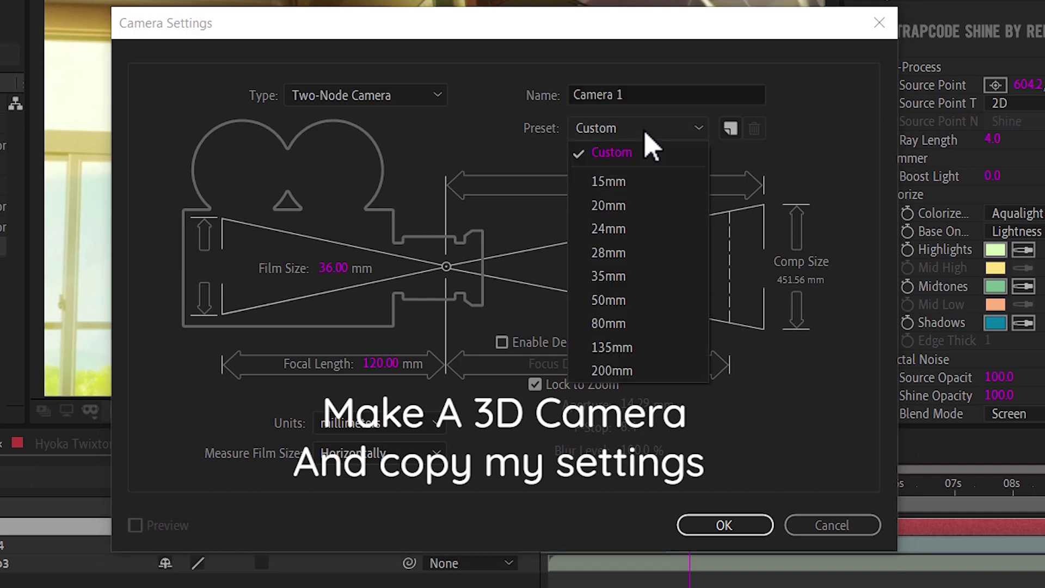
left_click(629, 323)
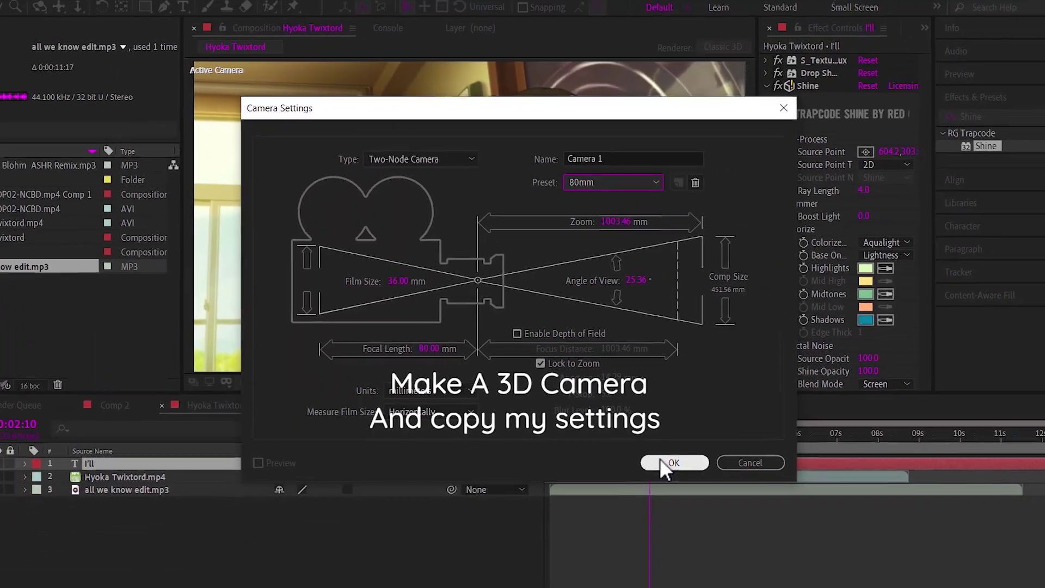
left_click(660, 460)
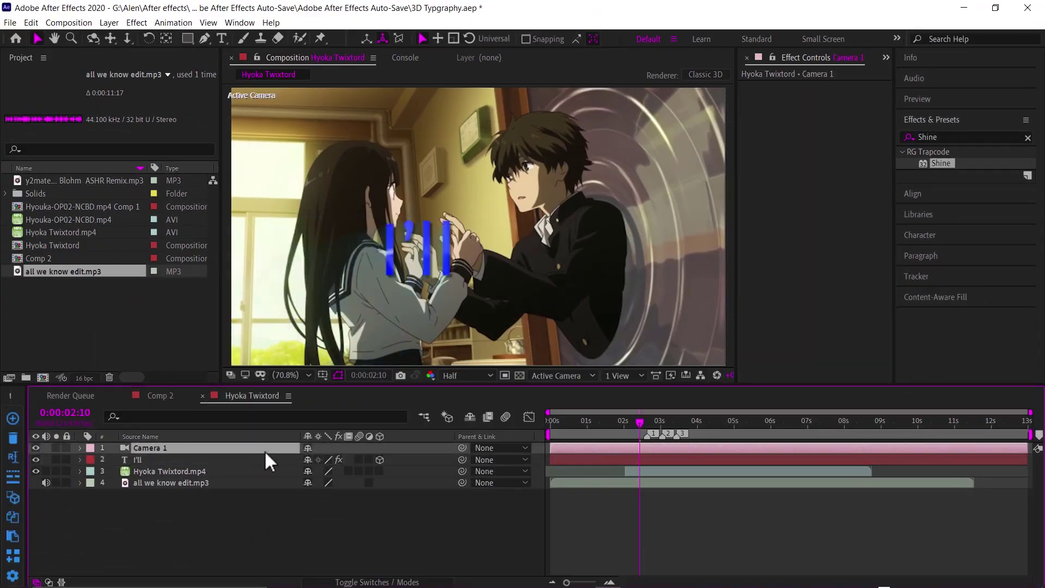
- Bring the camera closer to the I'll text and base Shine's colorize on Alpha
left_click(416, 255)
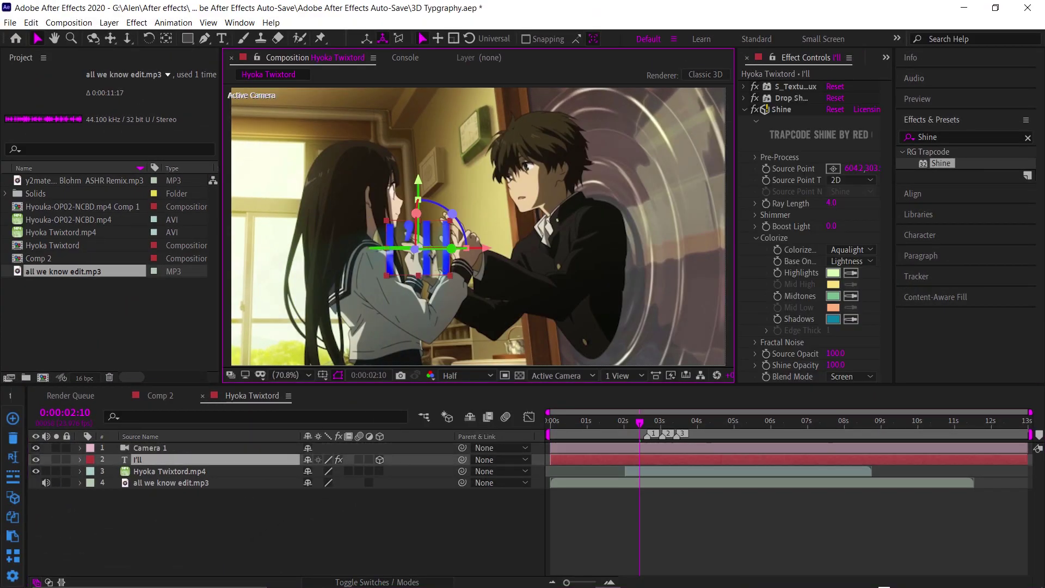
left_click_drag(363, 250, 156, 331)
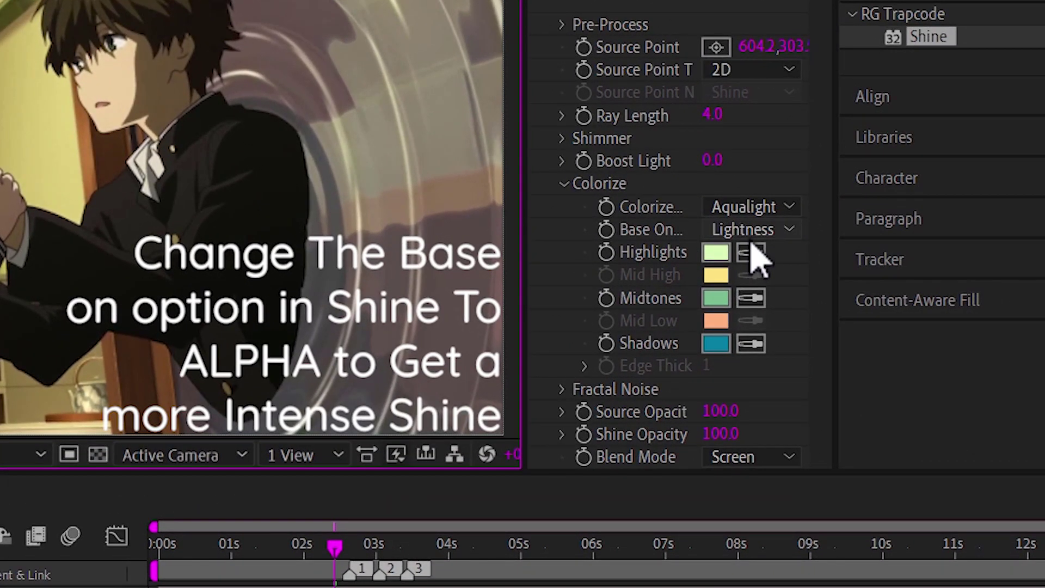
left_click(756, 229)
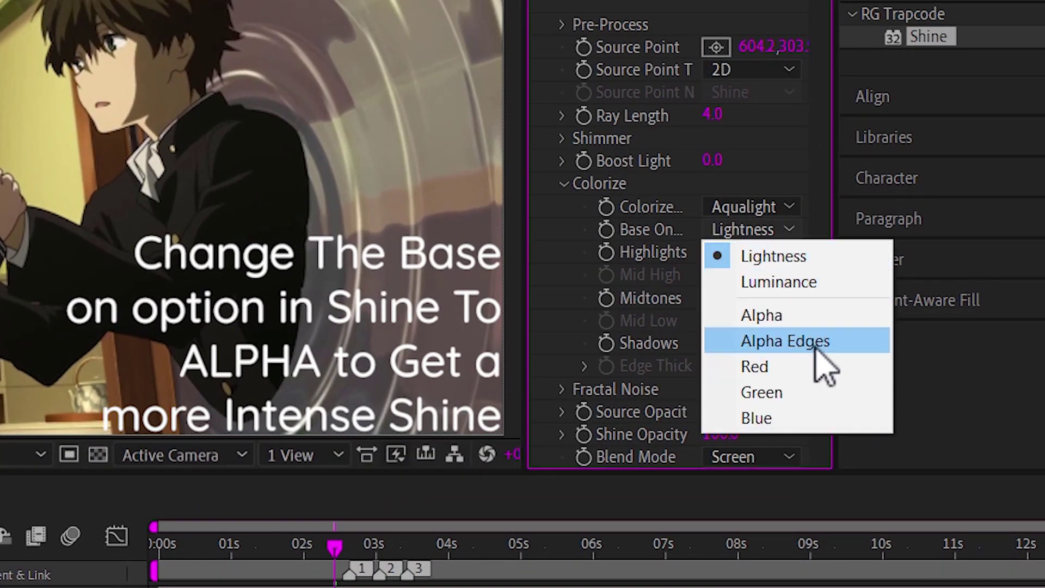
left_click(783, 341)
left_click(773, 229)
left_click(792, 315)
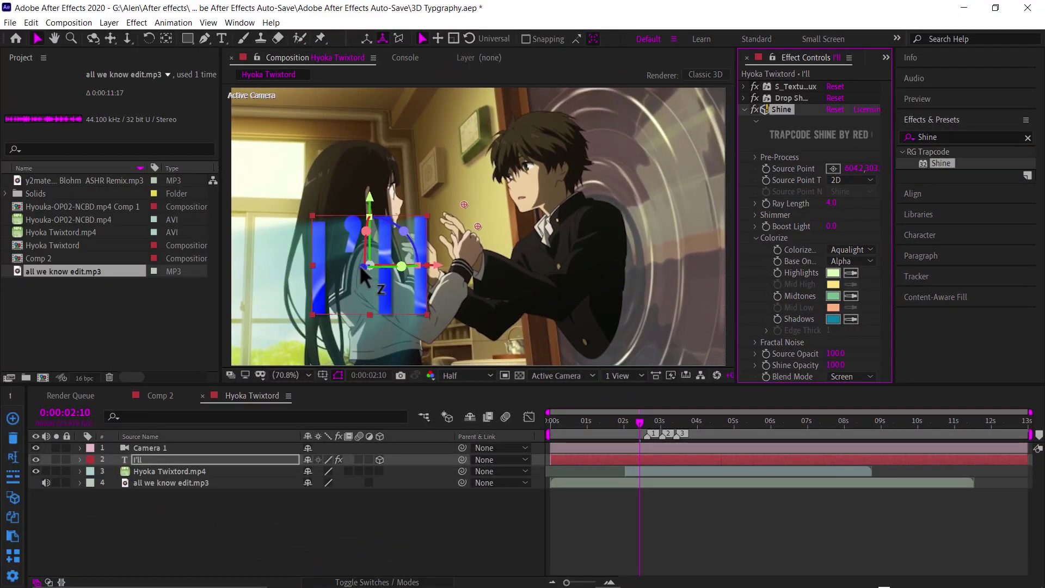
left_click(479, 212)
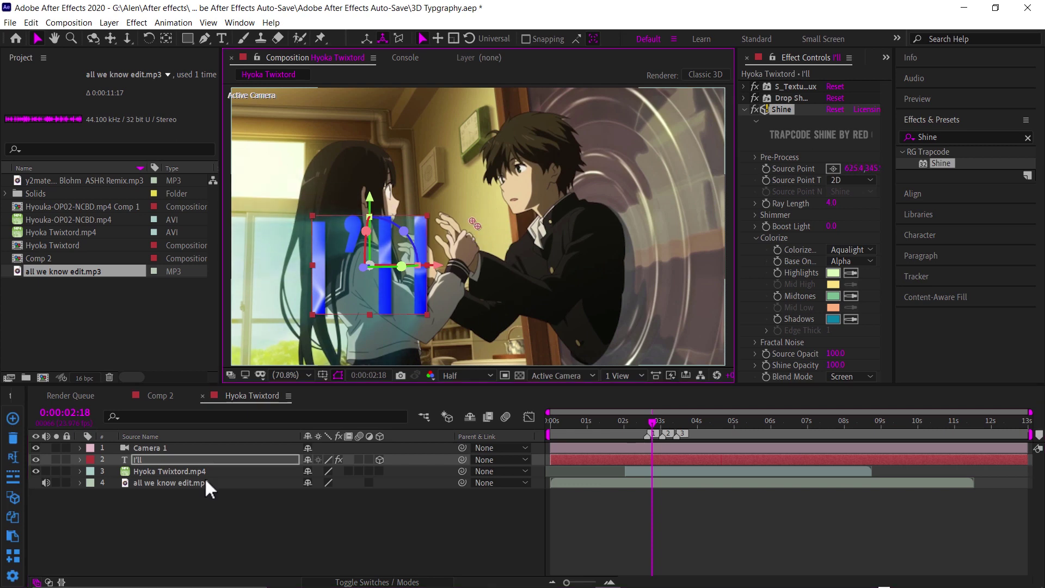
- Duplicate the I'll layer and retype the I'll 2 copy as RIDE
left_click(174, 461)
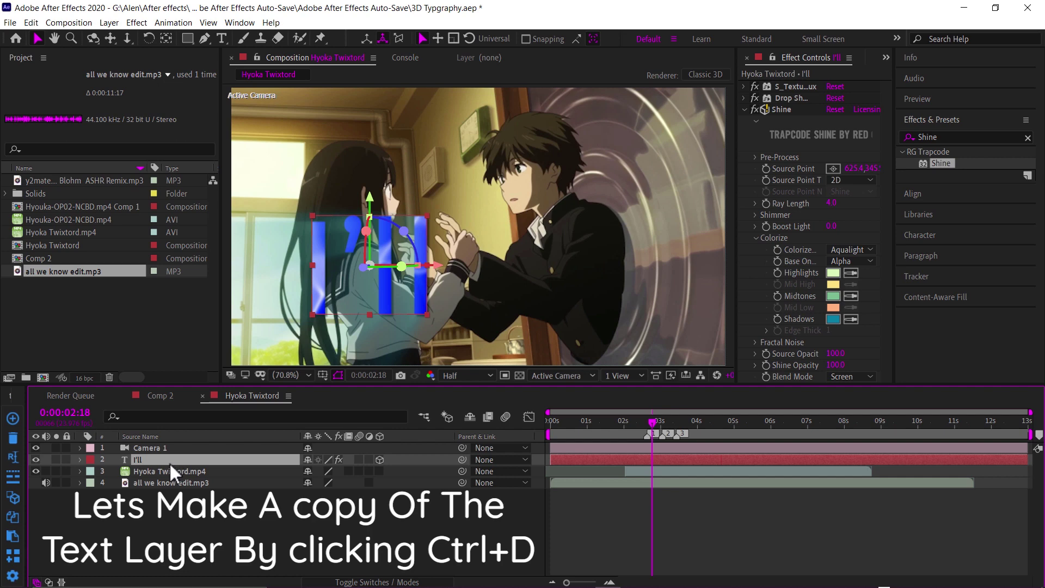
key("ctrl+d")
key("ctrl+d")
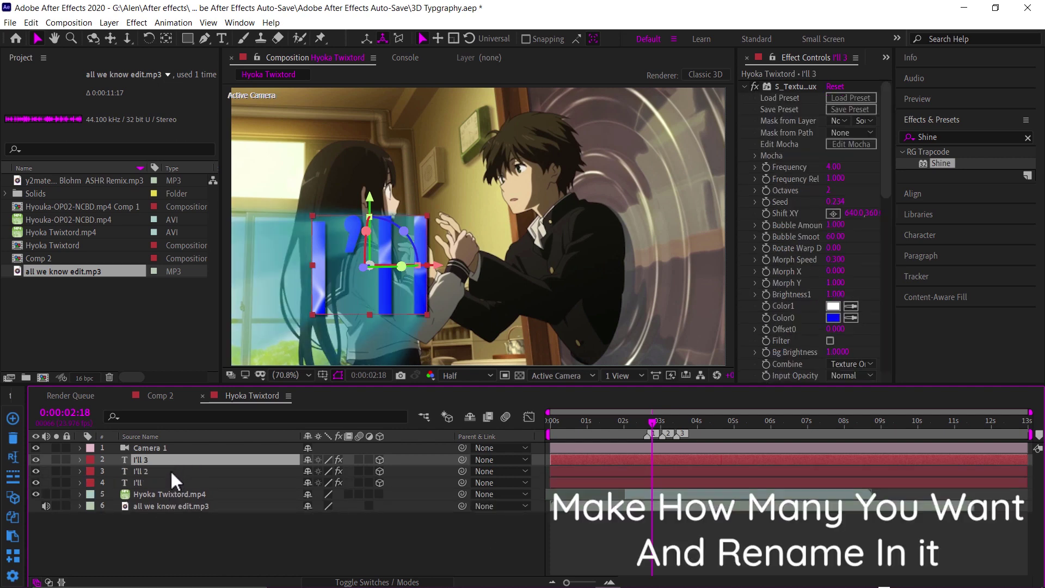
double_click(155, 471)
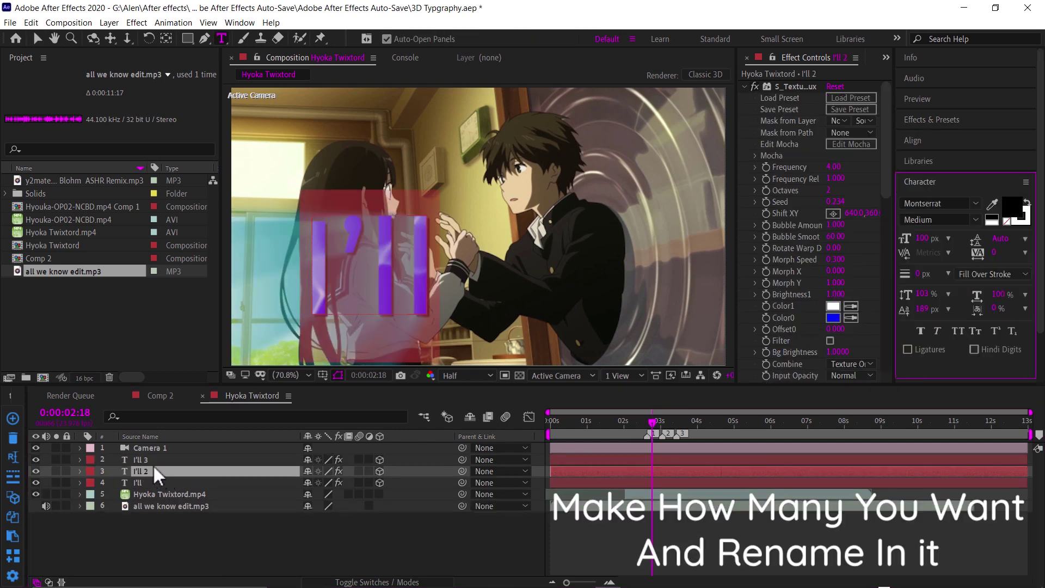
type("RIDE")
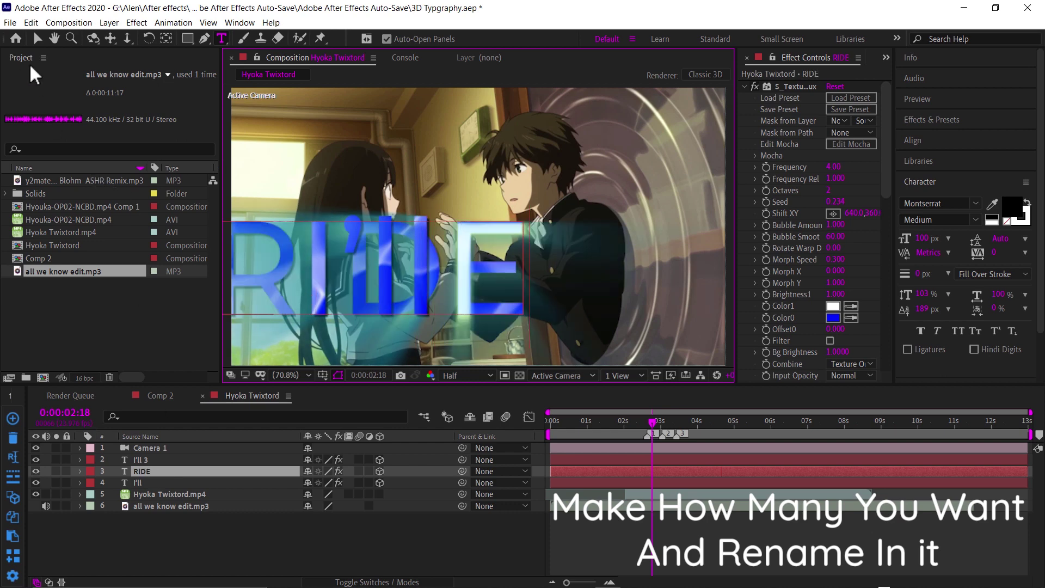
- Nudge RIDE up and right and delete the spare I'll 3 copy
left_click(37, 42)
left_click_drag(455, 287, 496, 282)
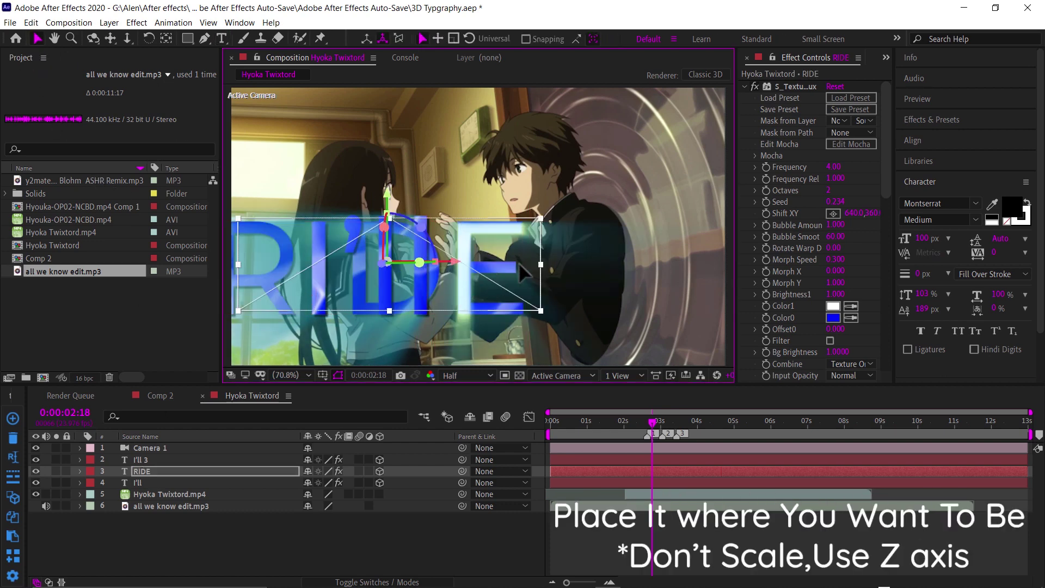
key("Caps_Lock")
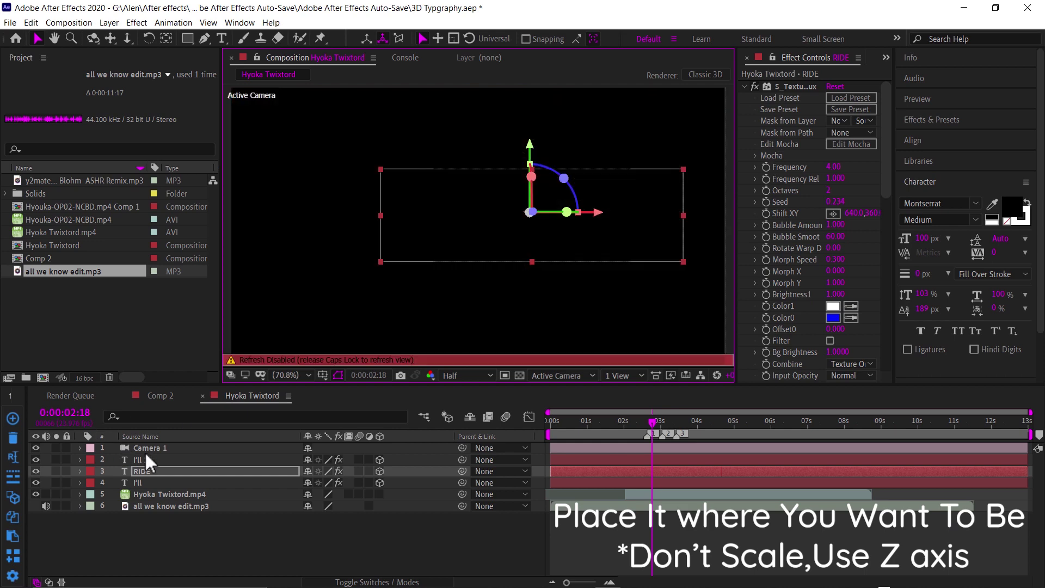
left_click(161, 460)
key("Delete")
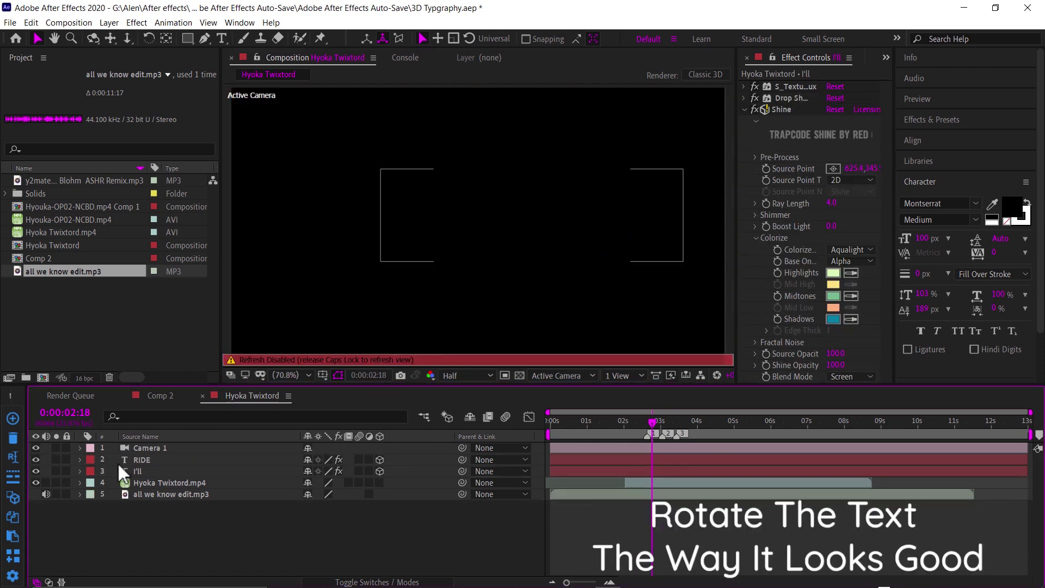
key("Caps_Lock")
- Push RIDE back in depth and tilt both RIDE and I'll in 3D
left_click(584, 224)
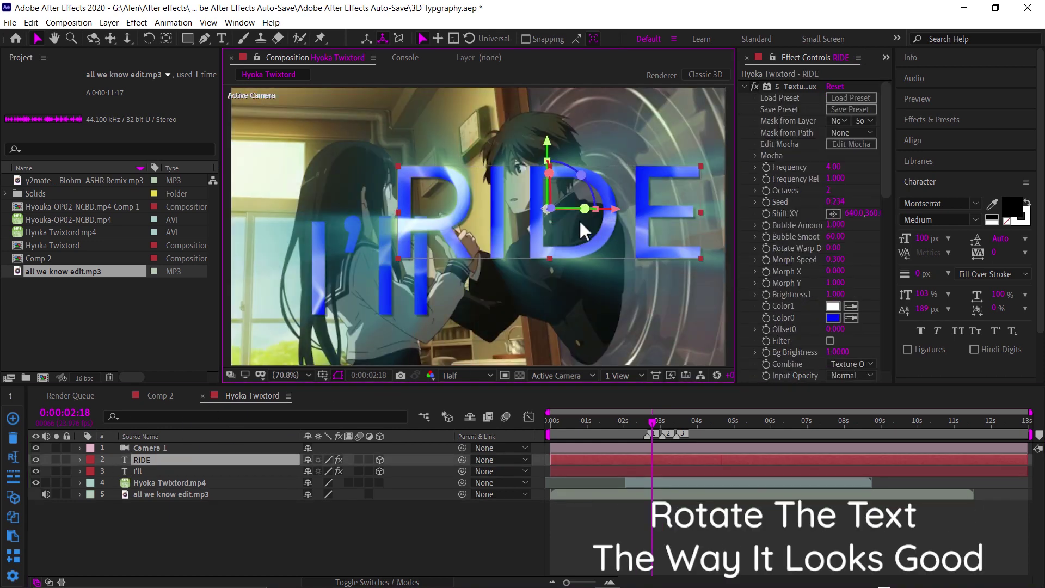
left_click_drag(551, 220, 607, 239)
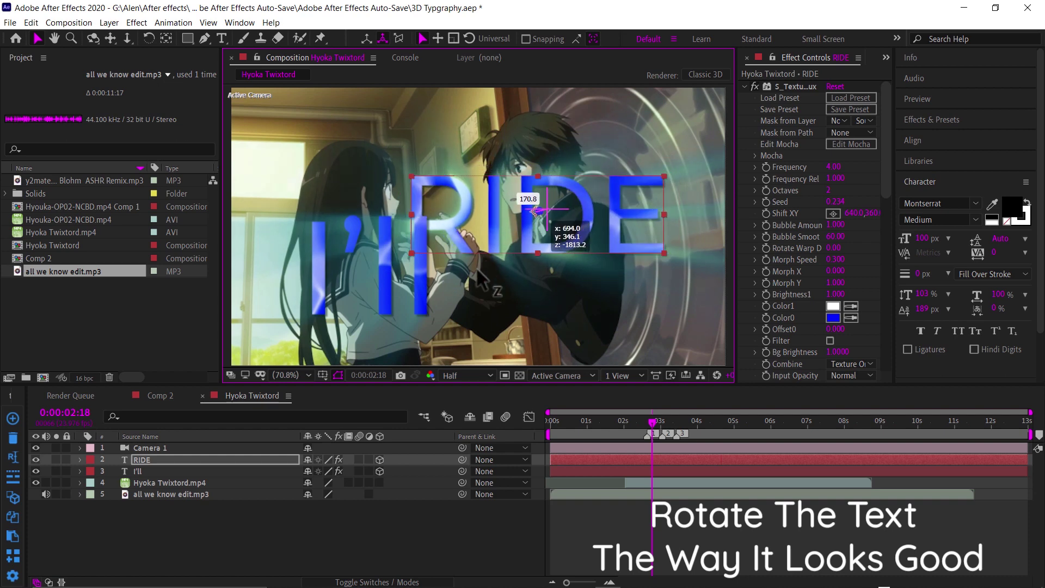
left_click(403, 256)
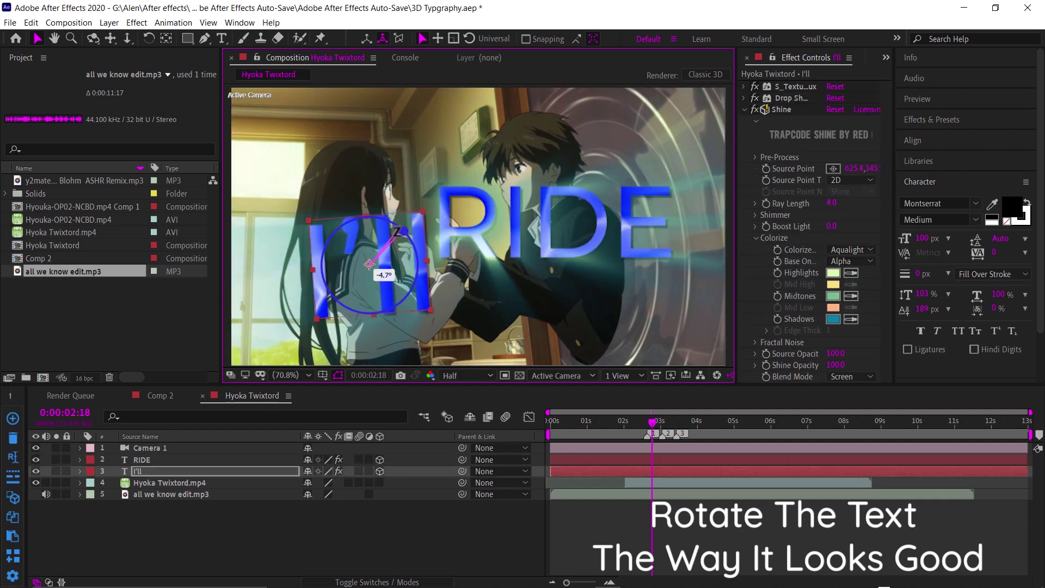
left_click_drag(373, 275, 370, 319)
left_click_drag(587, 228, 658, 262)
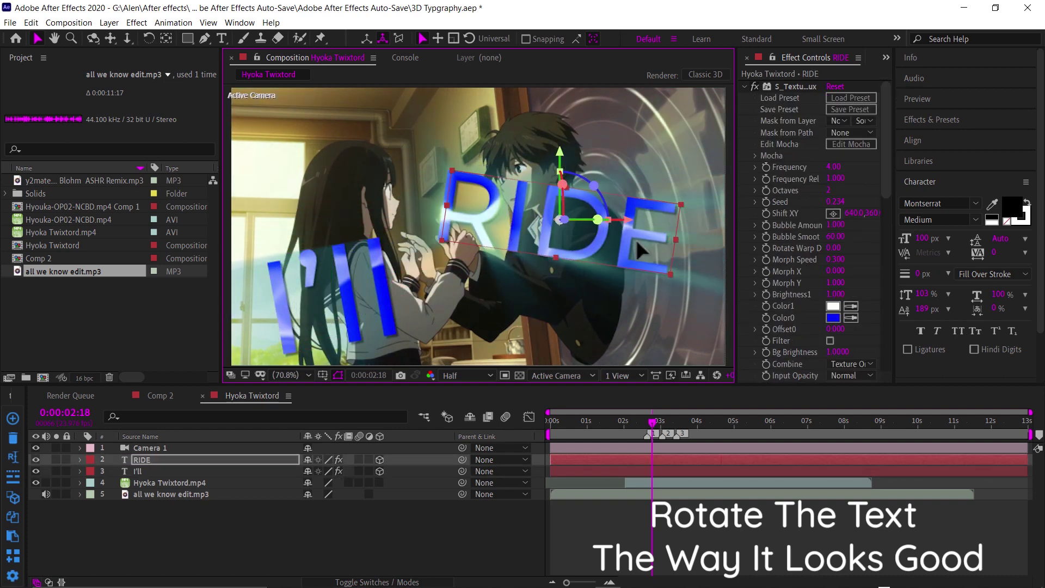
left_click(355, 335)
- Duplicate the RIDE layer and retype the copy as MY
left_click(142, 460)
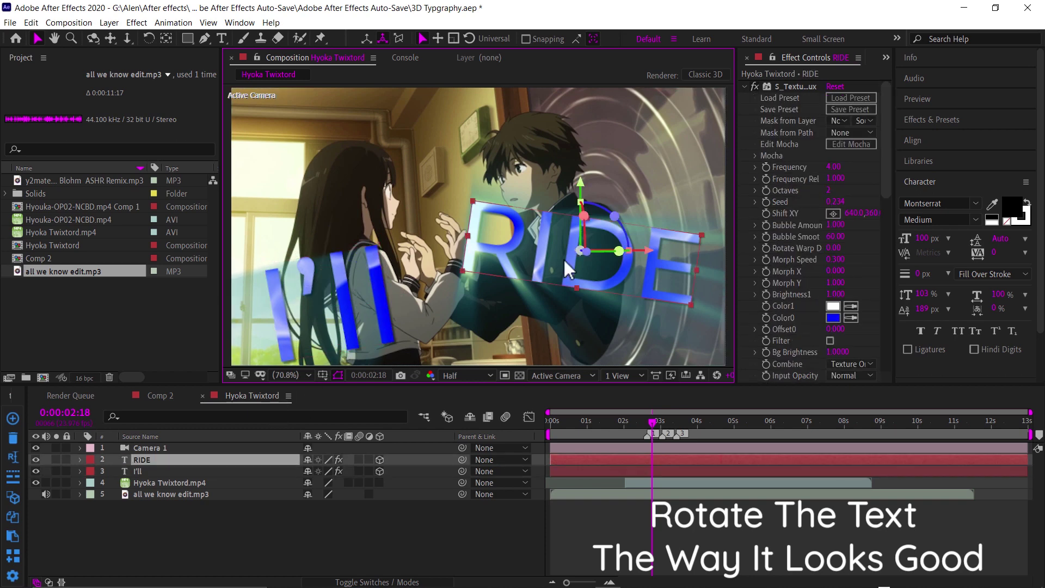
key("ctrl+d")
double_click(146, 460)
type("MY")
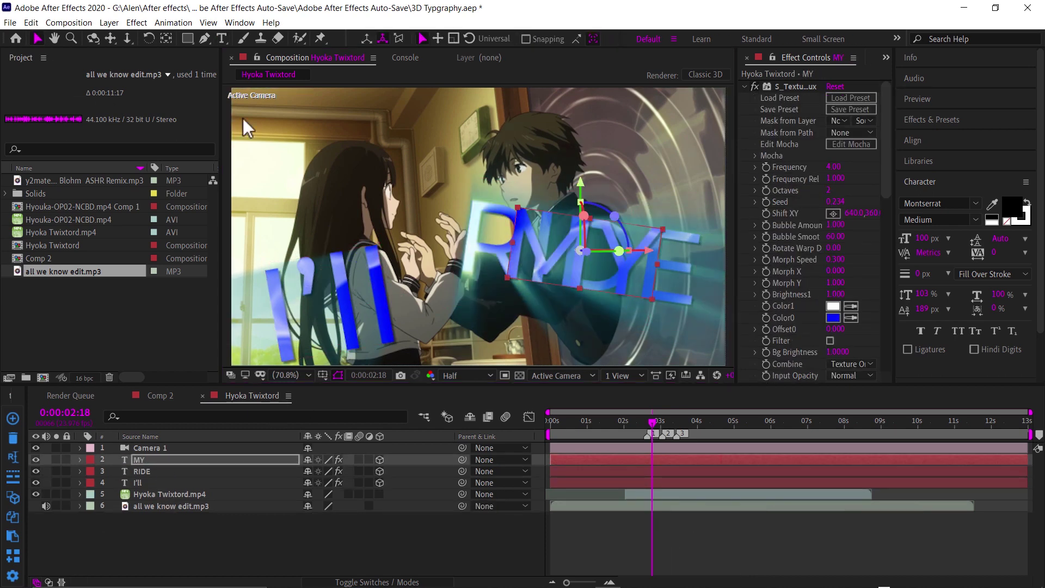
key("Caps_Lock")
key("Caps_Lock")
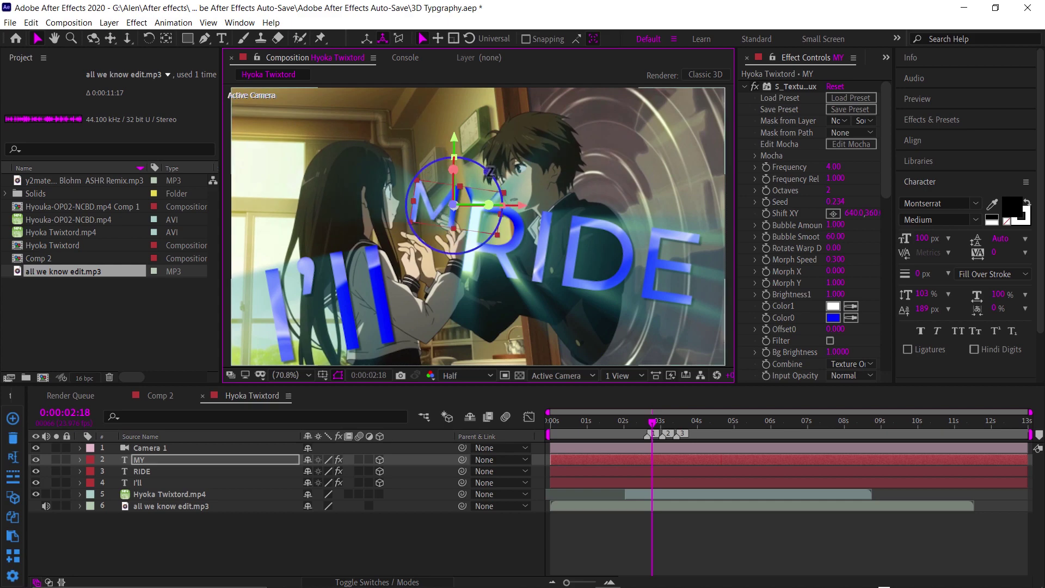
left_click(577, 273)
left_click(343, 325)
key("comma")
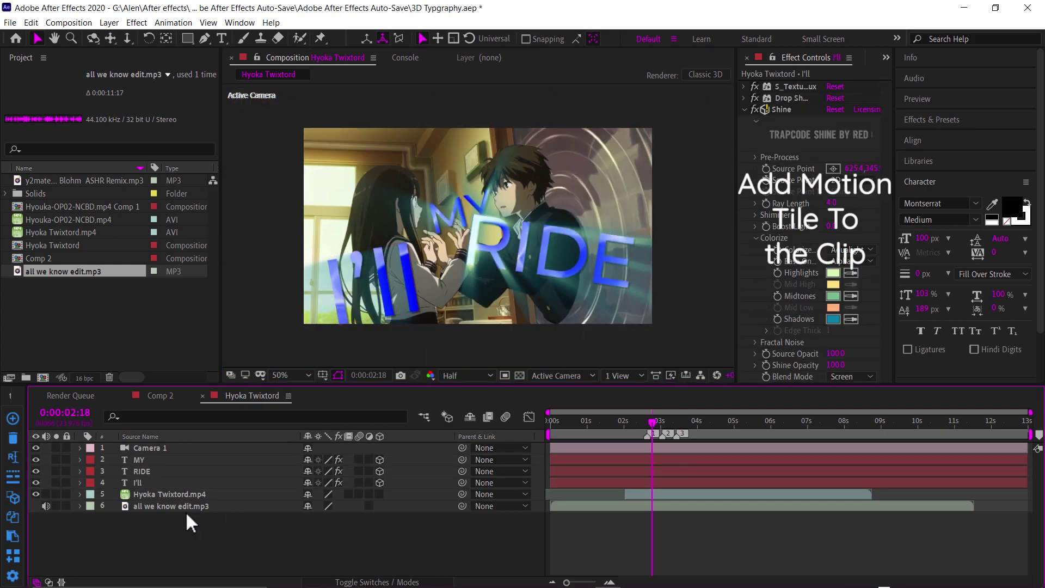
- Apply Motion Tile to the Hyoka Twixtord.mp4 footage layer
left_click(180, 495)
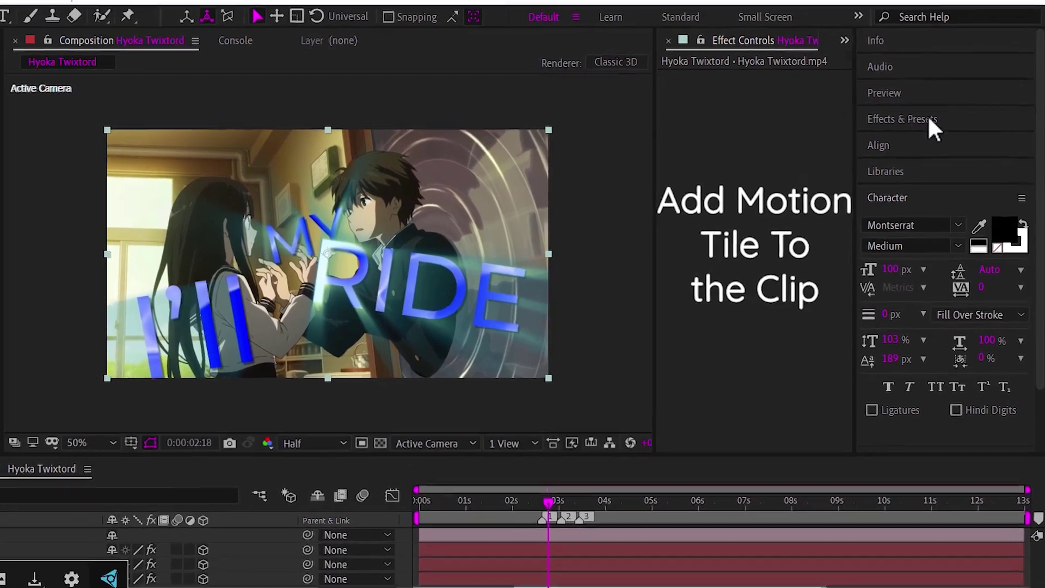
left_click(929, 121)
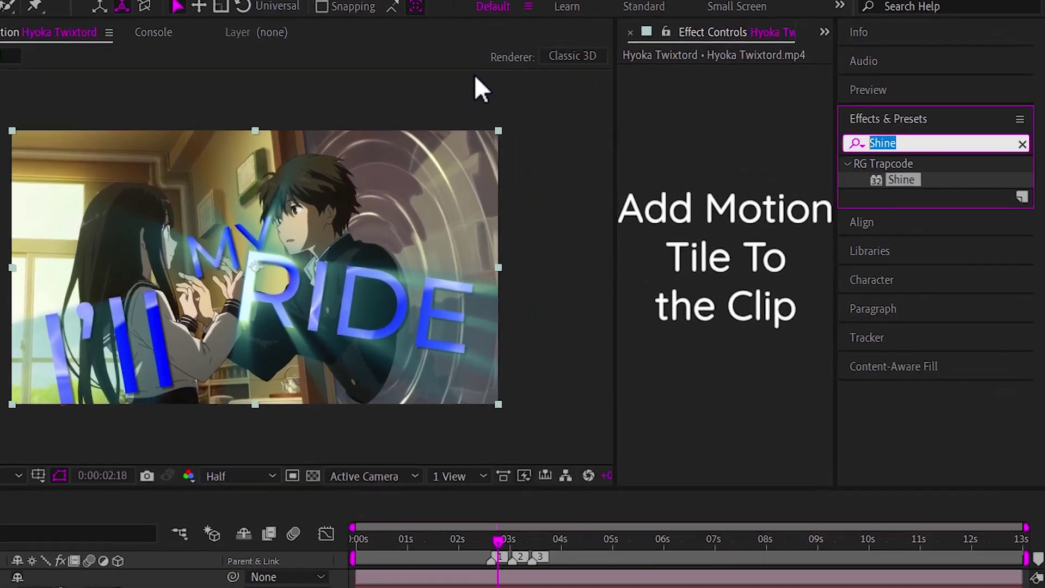
type("motion ti")
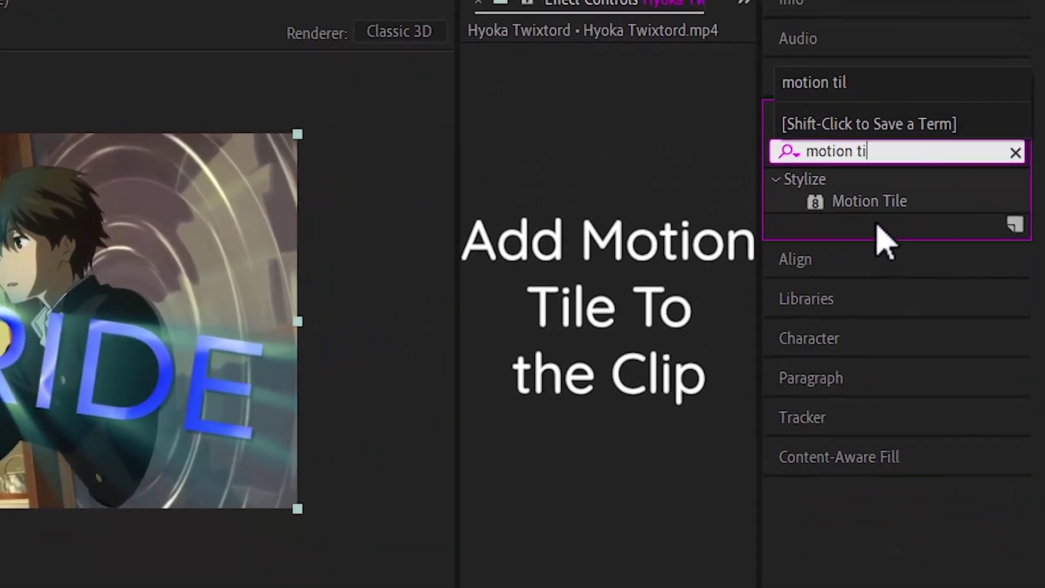
left_click_drag(882, 195, 707, 193)
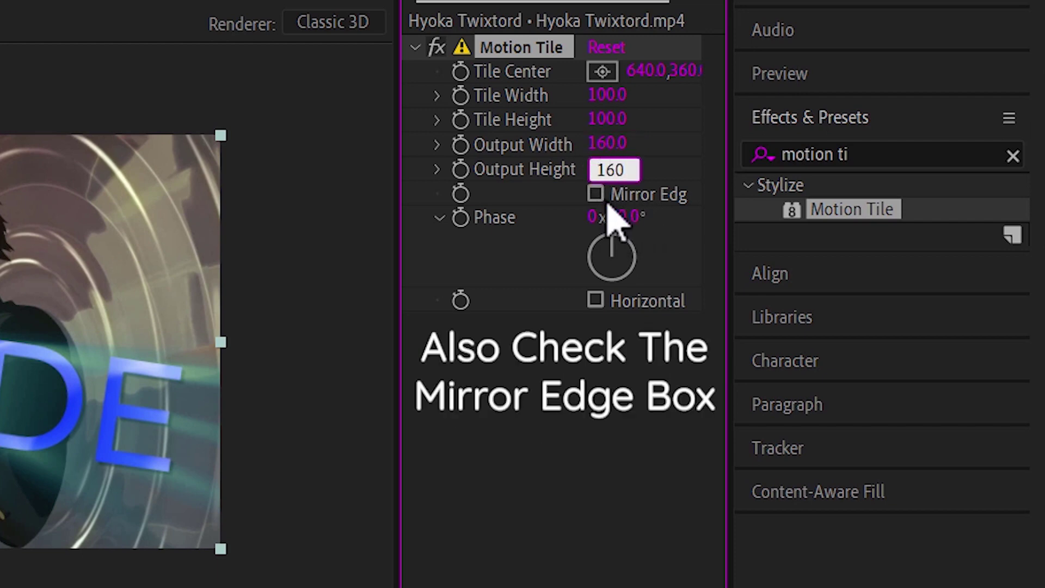
- Add Optics Compensation to the clip with reversed lens distortion and Field Of View 50
left_click(883, 150)
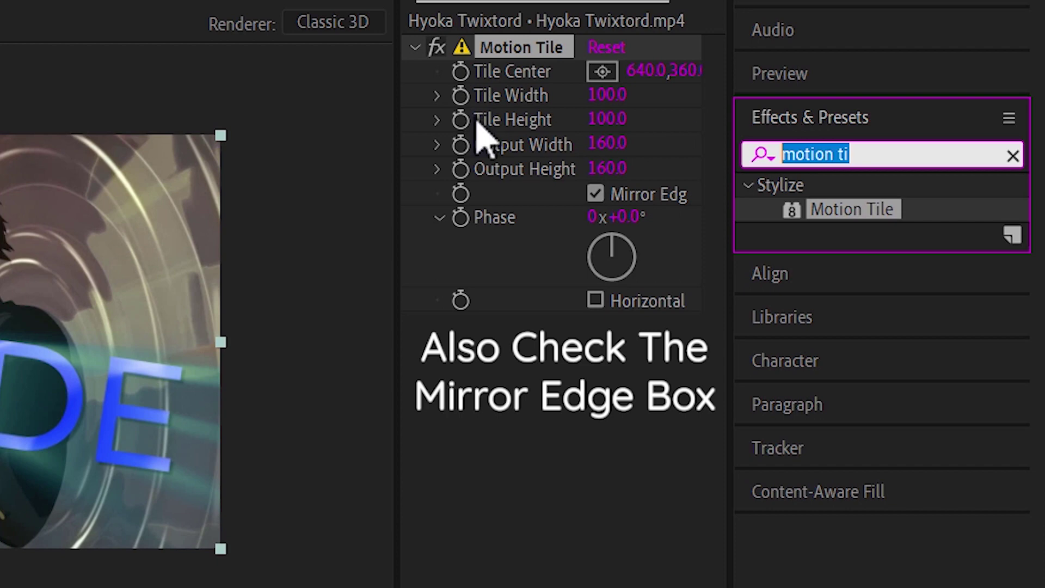
type("OP")
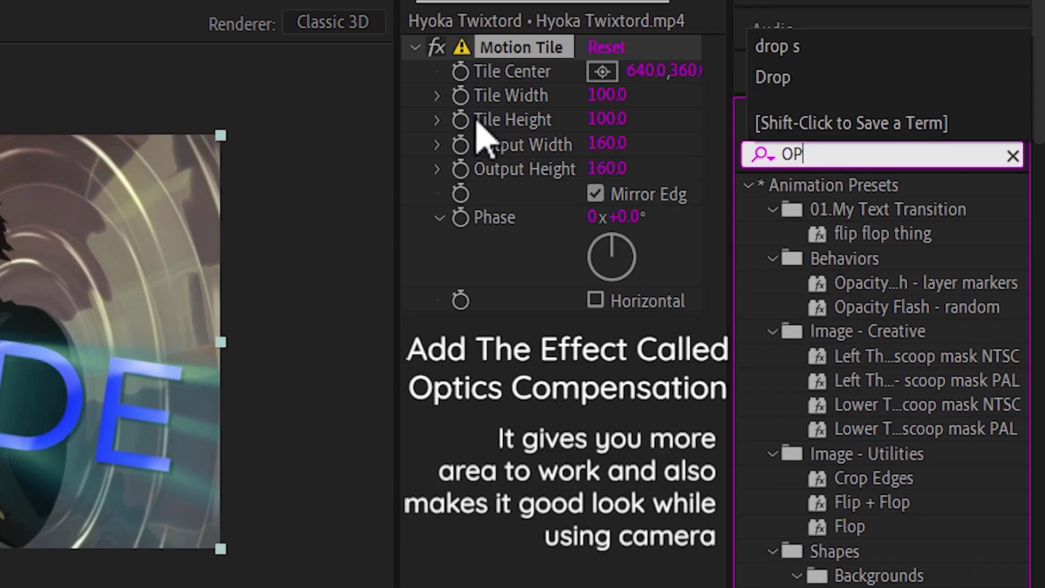
type("tic")
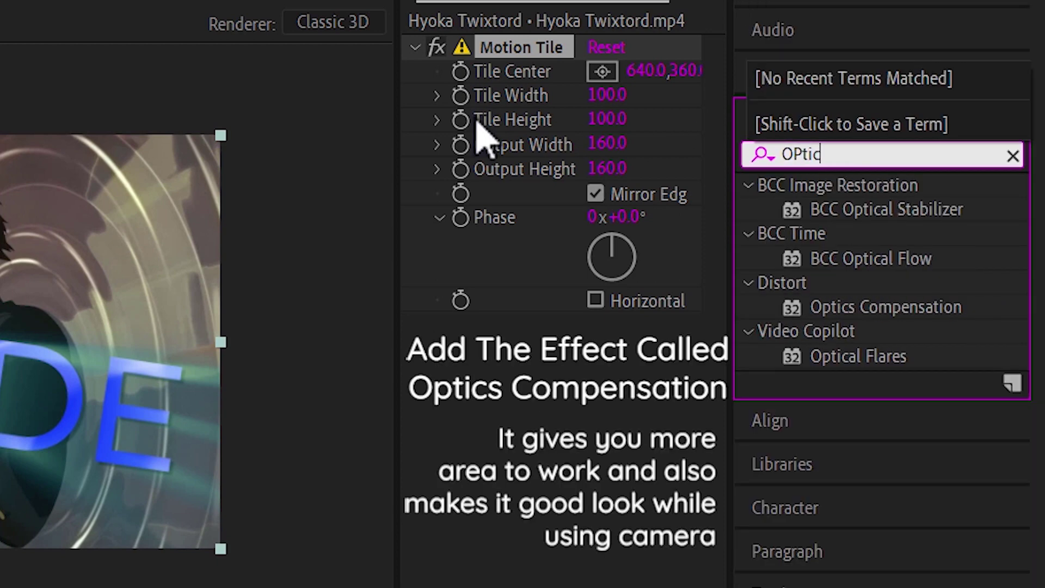
type("al")
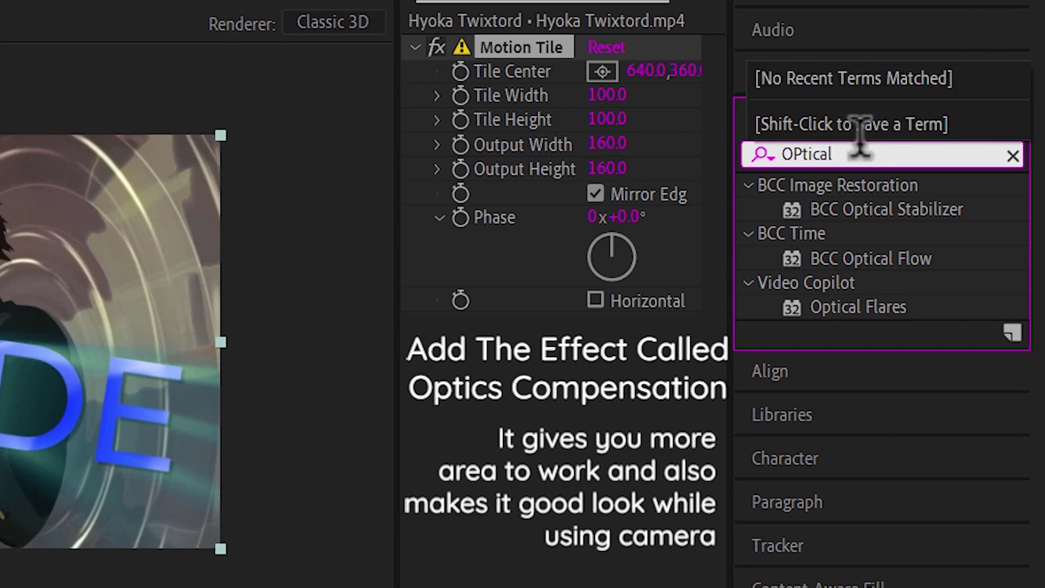
left_click(867, 152)
type("op")
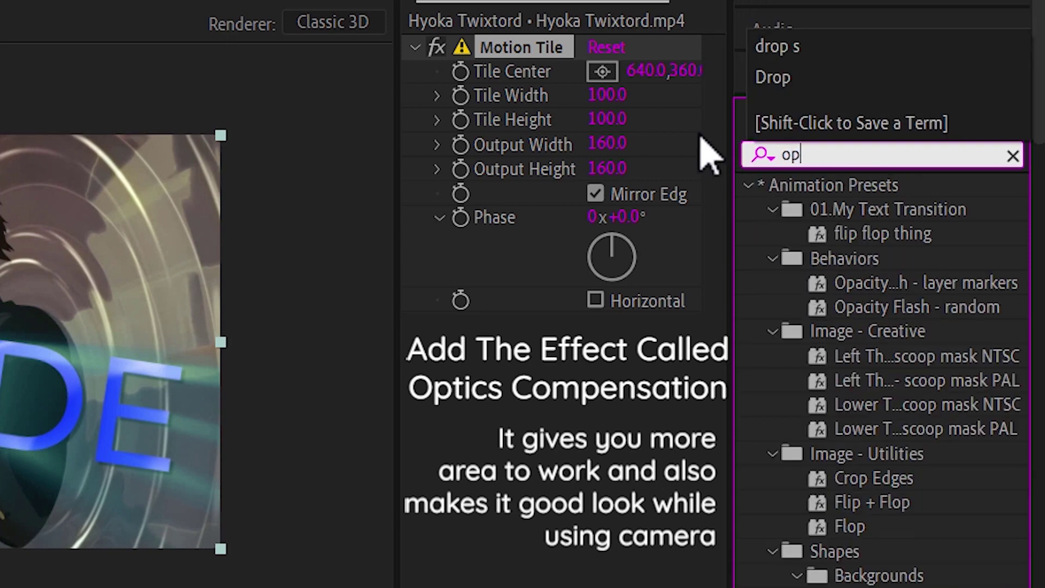
type("ti")
mouse_move(865, 308)
left_mouse_down()
mouse_move(474, 472)
mouse_move(478, 463)
left_mouse_up()
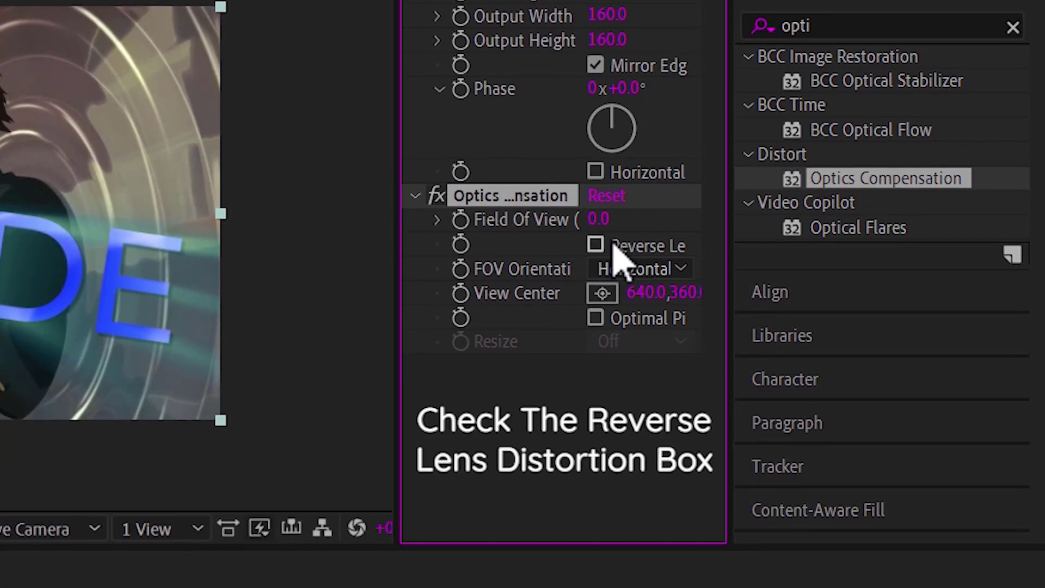
left_click(609, 246)
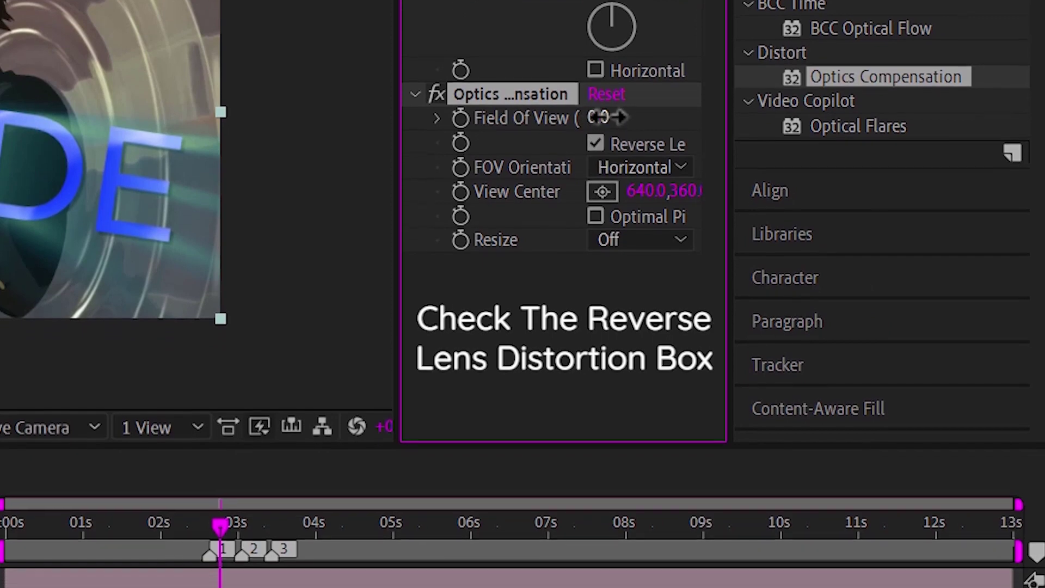
left_click_drag(609, 117, 758, 135)
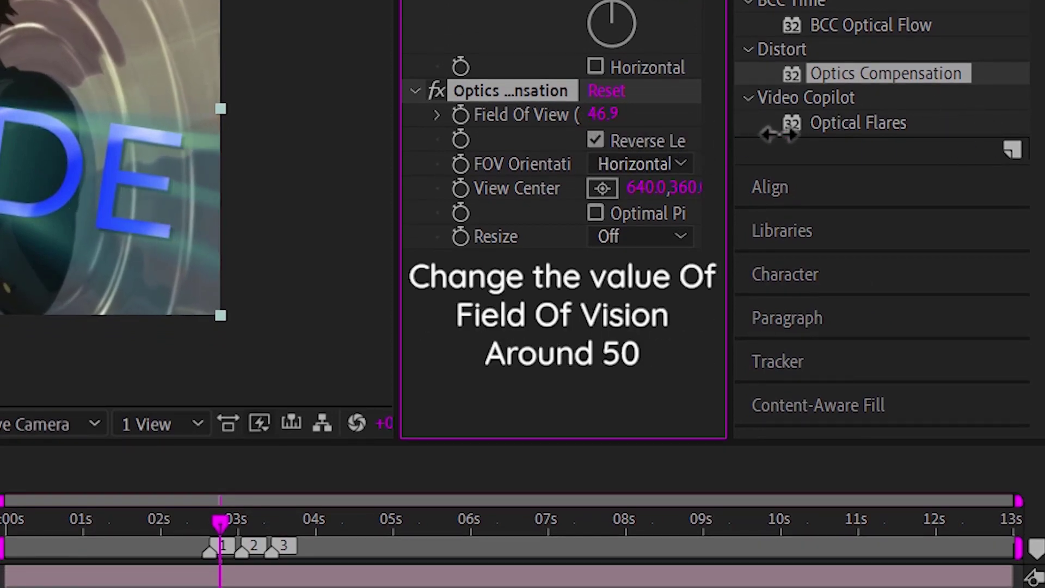
left_click_drag(777, 134, 818, 130)
type("50")
key("Return")
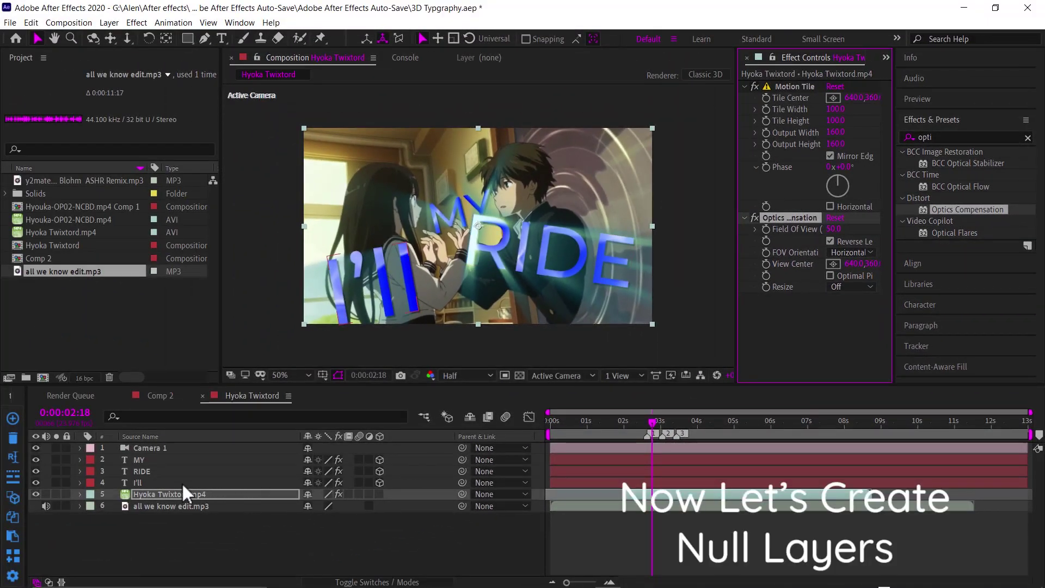
- Create a 3D null, duplicate it twice, and parent Camera 1 to the bottom null
left_click(182, 482)
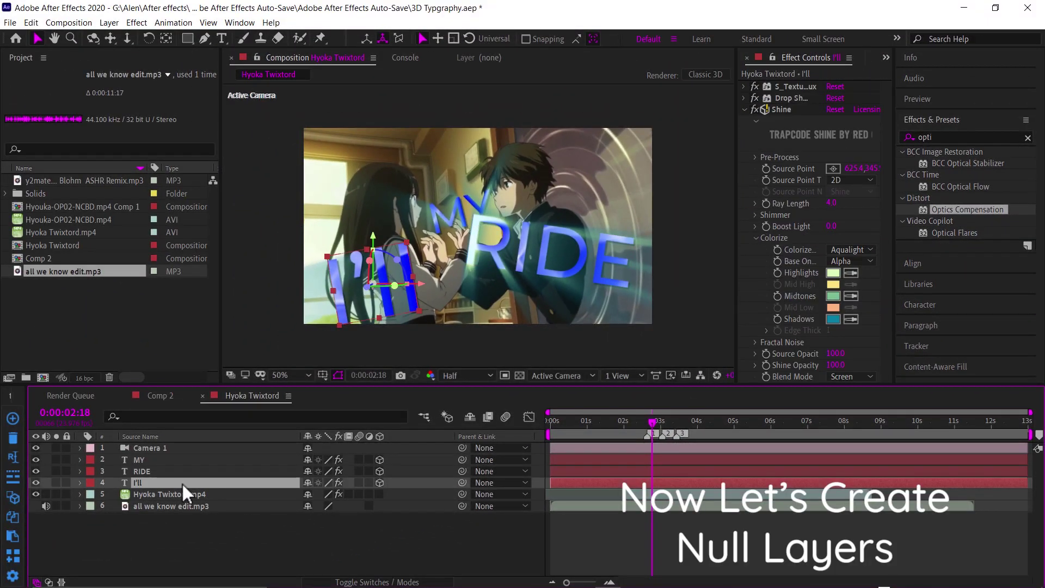
left_click(177, 448)
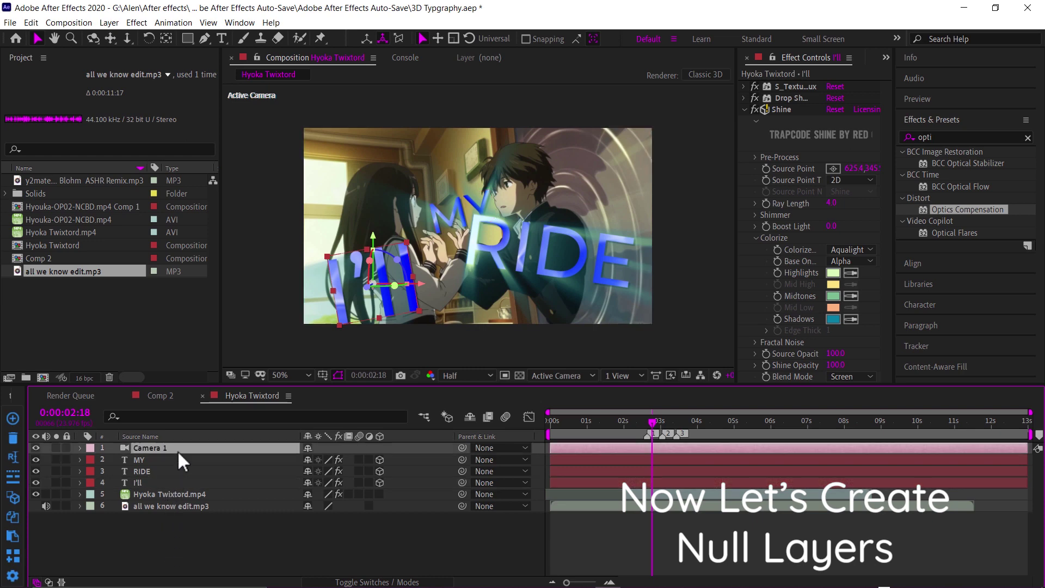
right_click(204, 574)
mouse_move(293, 443)
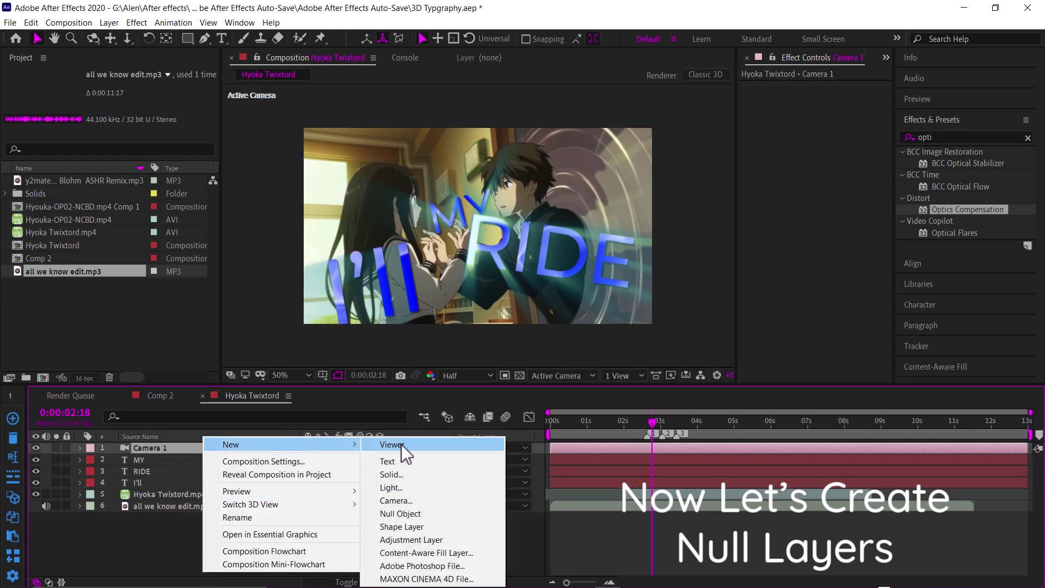
left_click(412, 515)
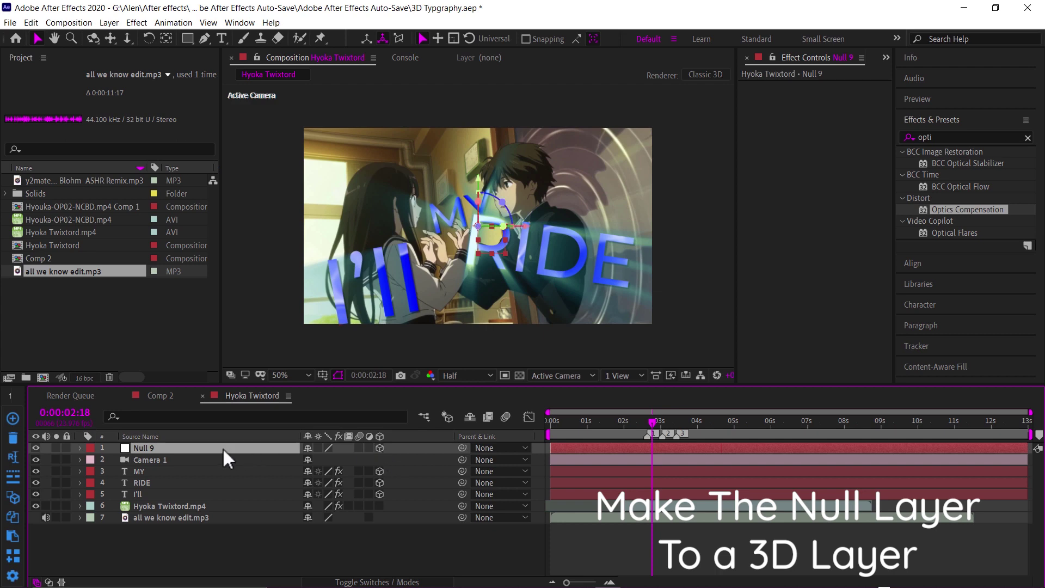
key("ctrl+d")
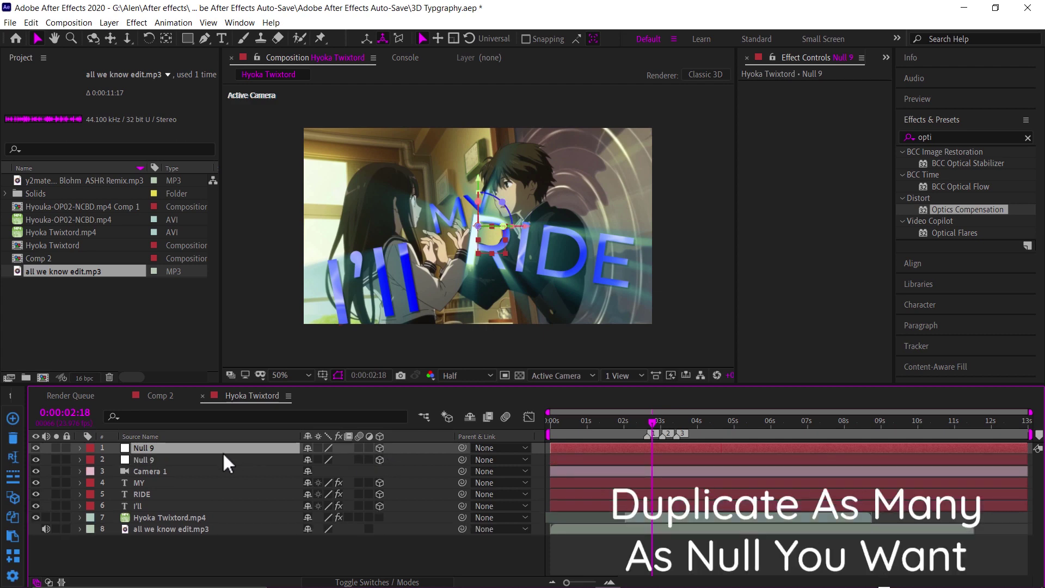
key("ctrl+d")
left_click(189, 471)
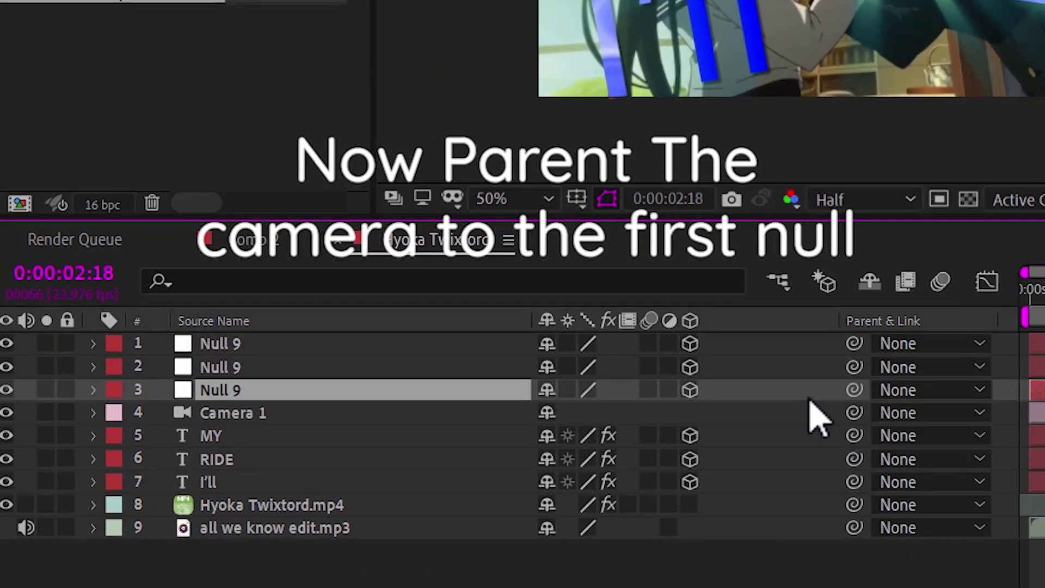
mouse_move(854, 412)
left_mouse_down()
mouse_move(805, 406)
mouse_move(798, 349)
left_mouse_up()
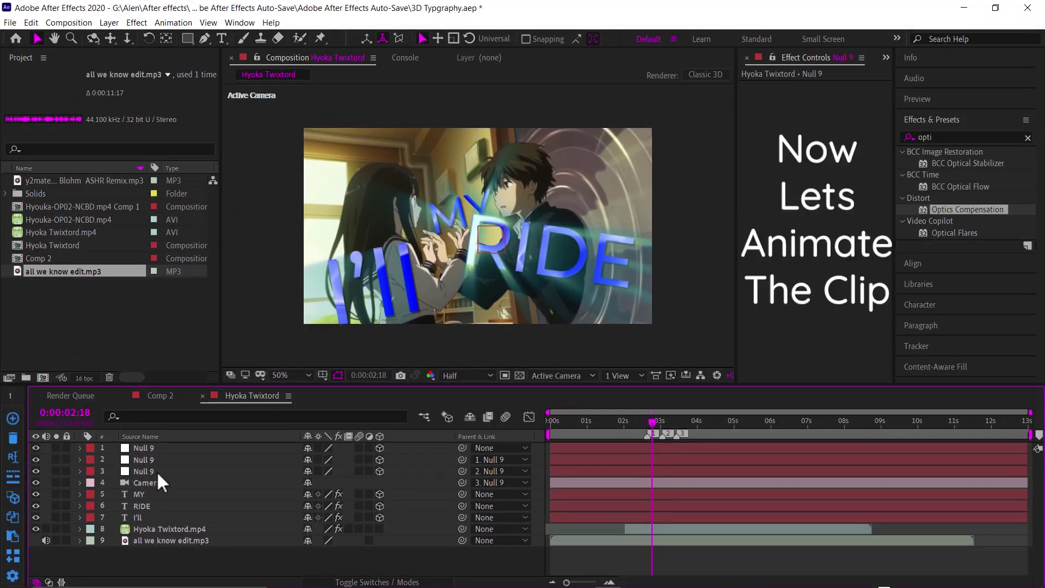
left_click(167, 480)
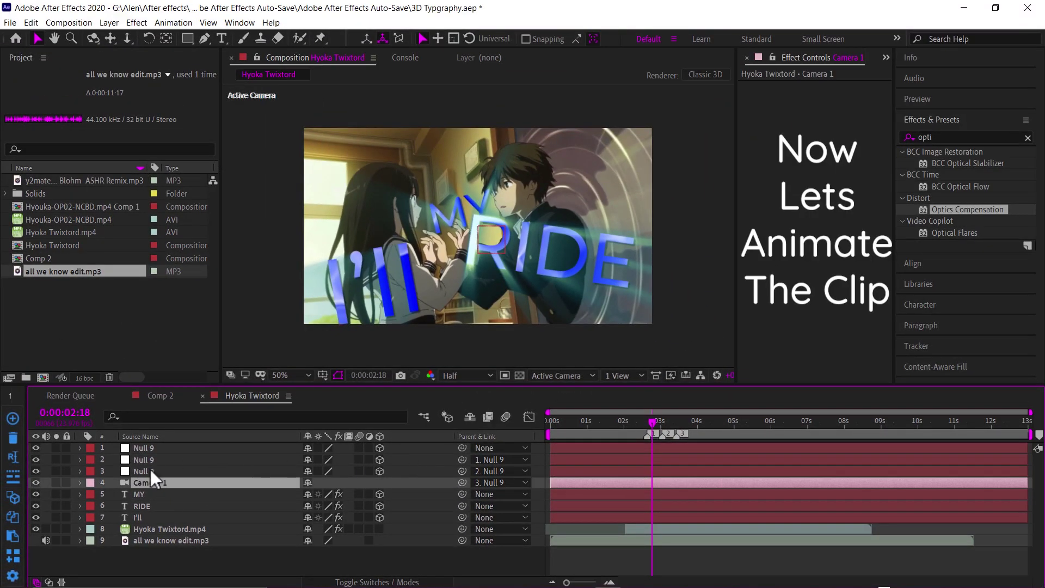
- Set starting Position and Z Rotation keyframes on the third null at 0:00:02:07
left_click(151, 472)
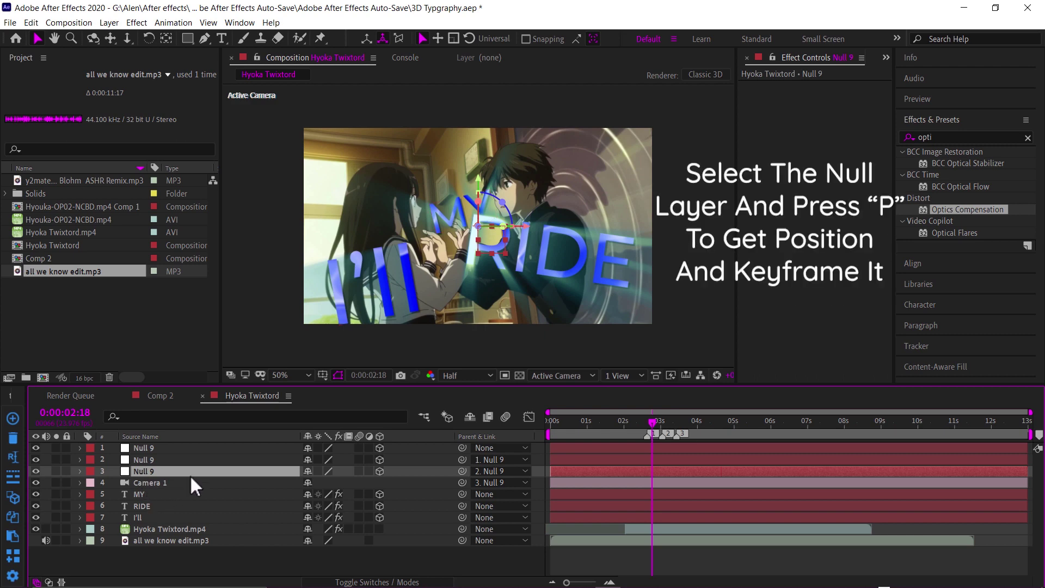
key("p")
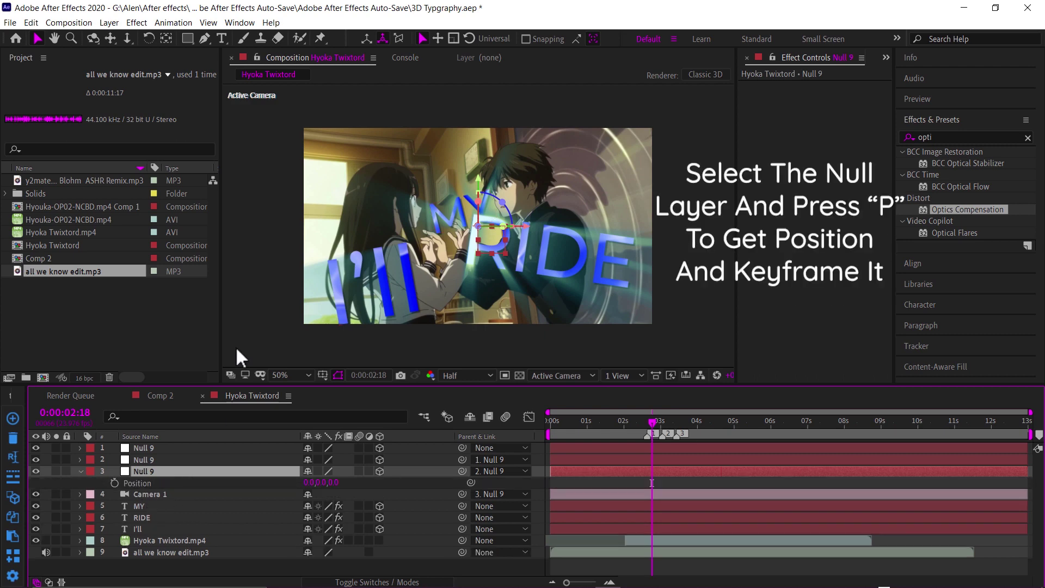
left_click_drag(647, 420, 631, 423)
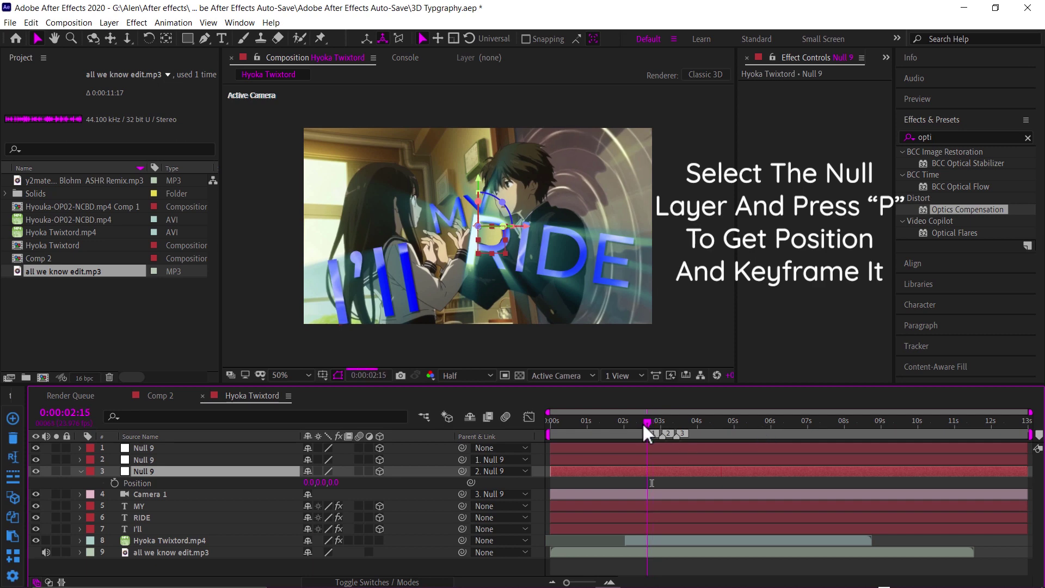
left_click(114, 482)
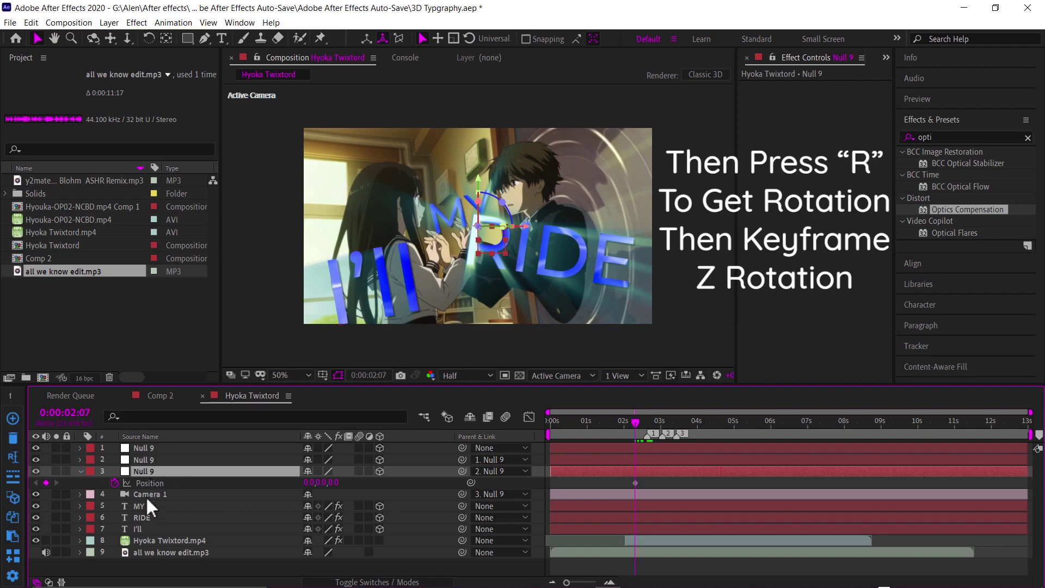
key("r")
left_click(115, 518)
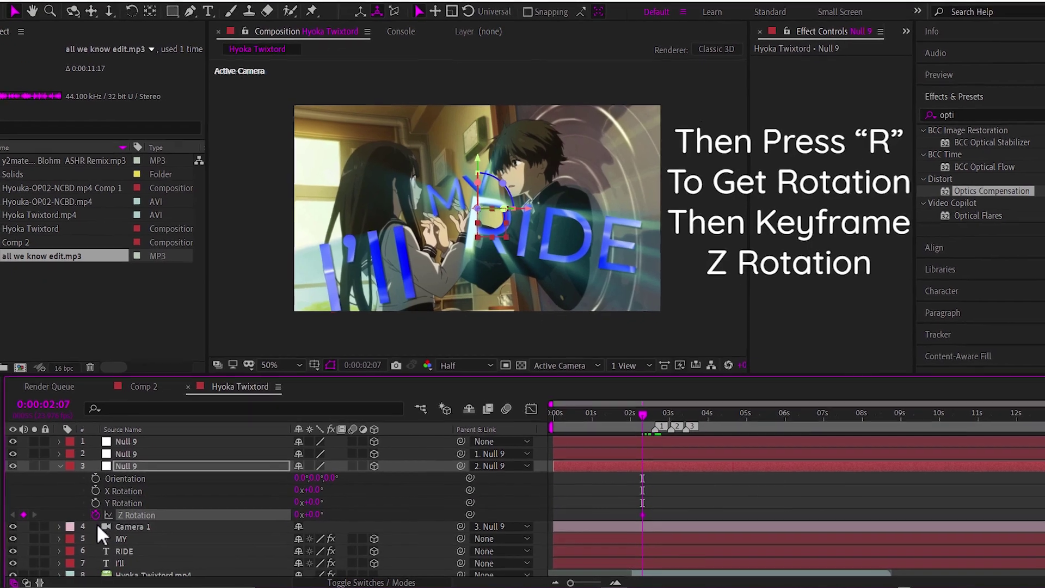
key("u")
scroll(648, 504, "up", 3)
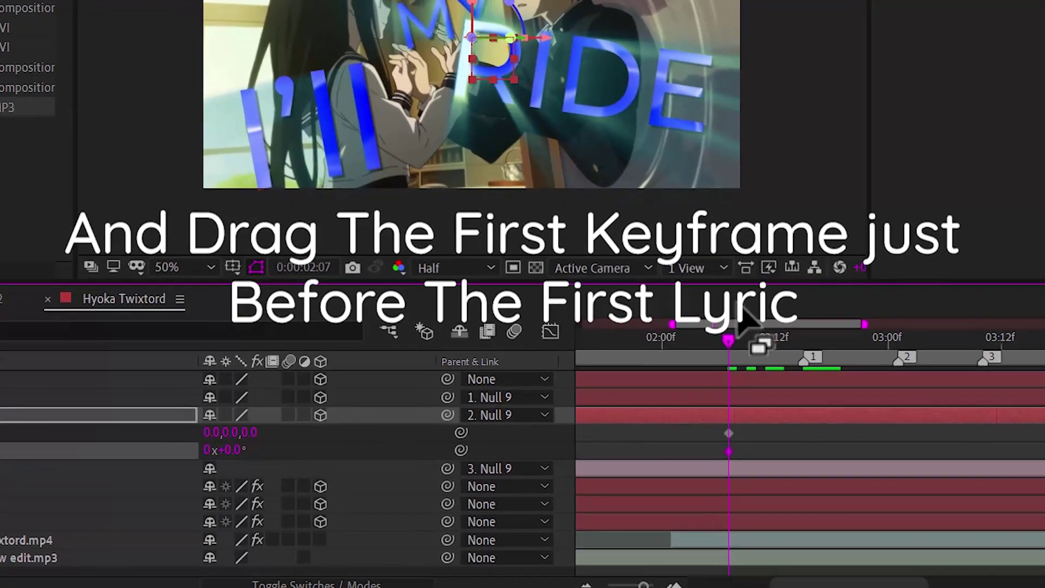
- At 0:00:02:16, rotate the null to −12° and shift it to centre the words; make the clip 3D
left_click(736, 337)
left_click_drag(763, 345, 821, 360)
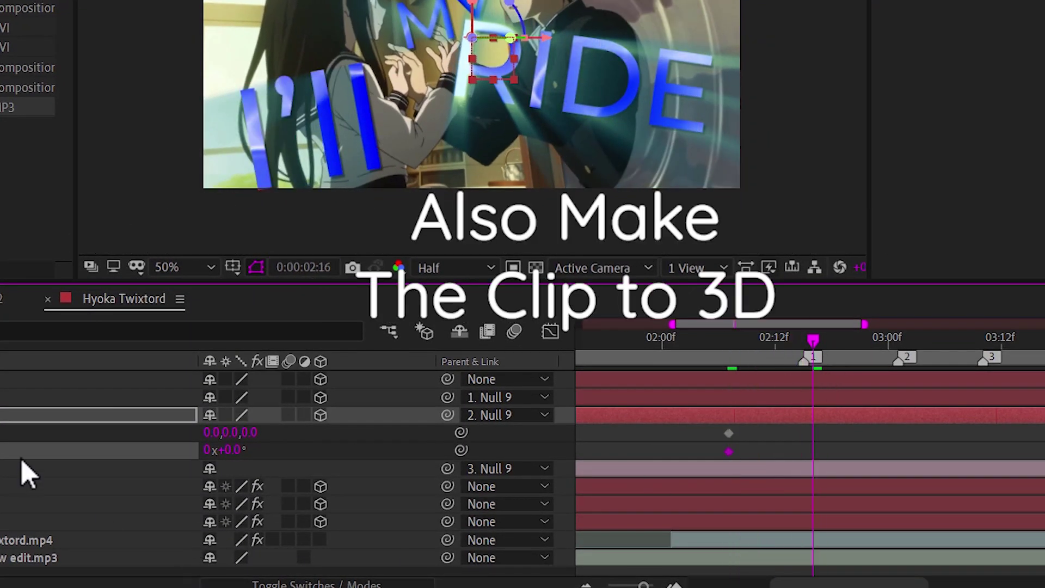
left_click(320, 540)
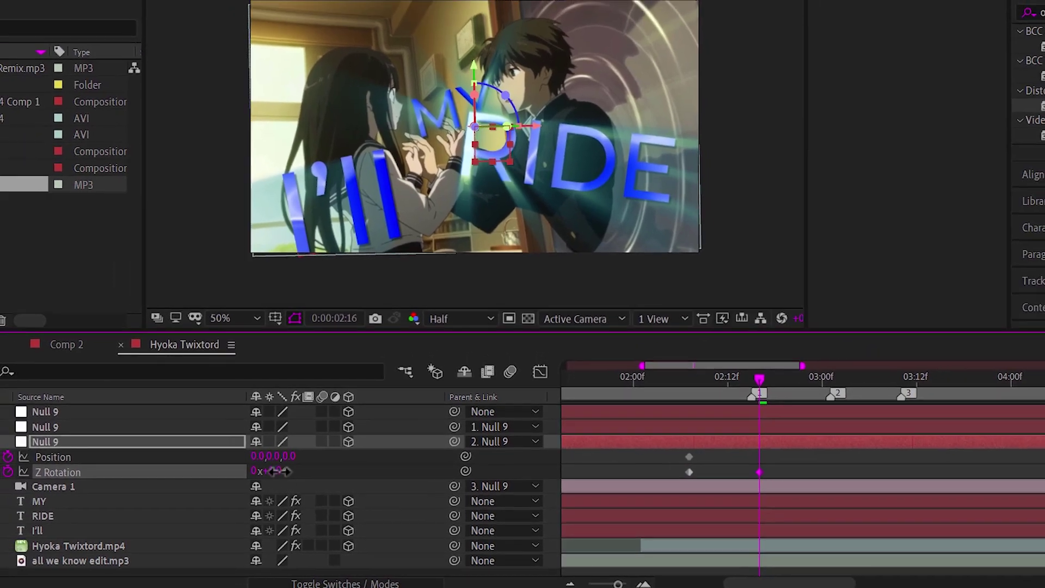
left_click_drag(272, 469, 263, 465)
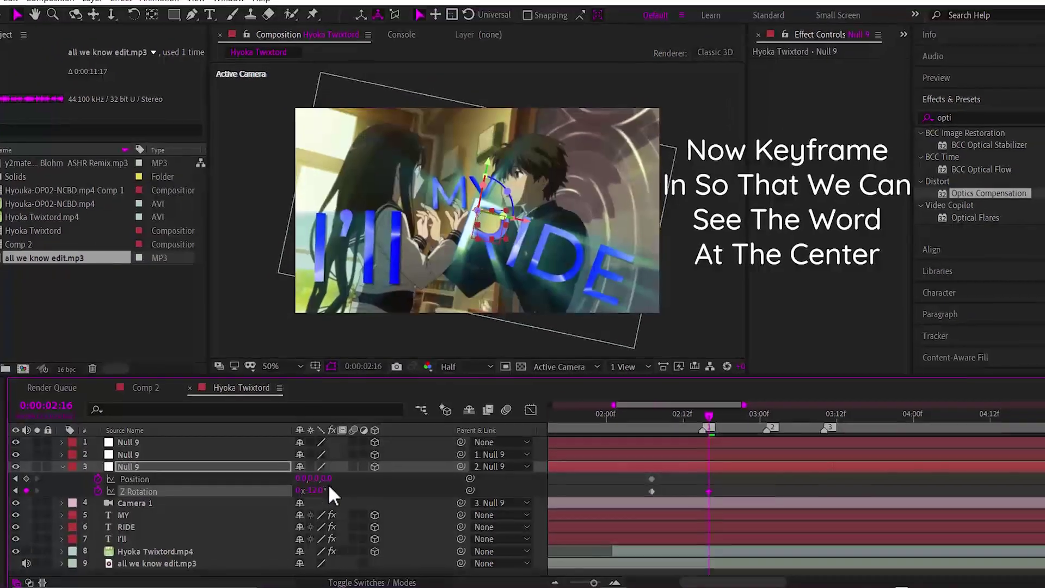
left_click_drag(329, 484, 270, 486)
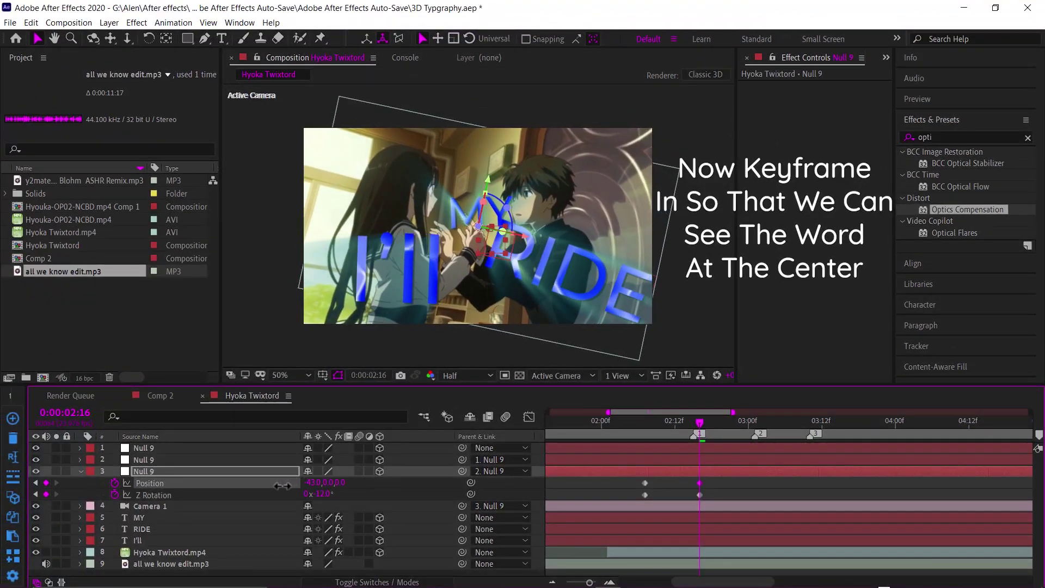
mouse_move(324, 482)
left_mouse_down()
mouse_move(352, 484)
mouse_move(305, 489)
left_mouse_up()
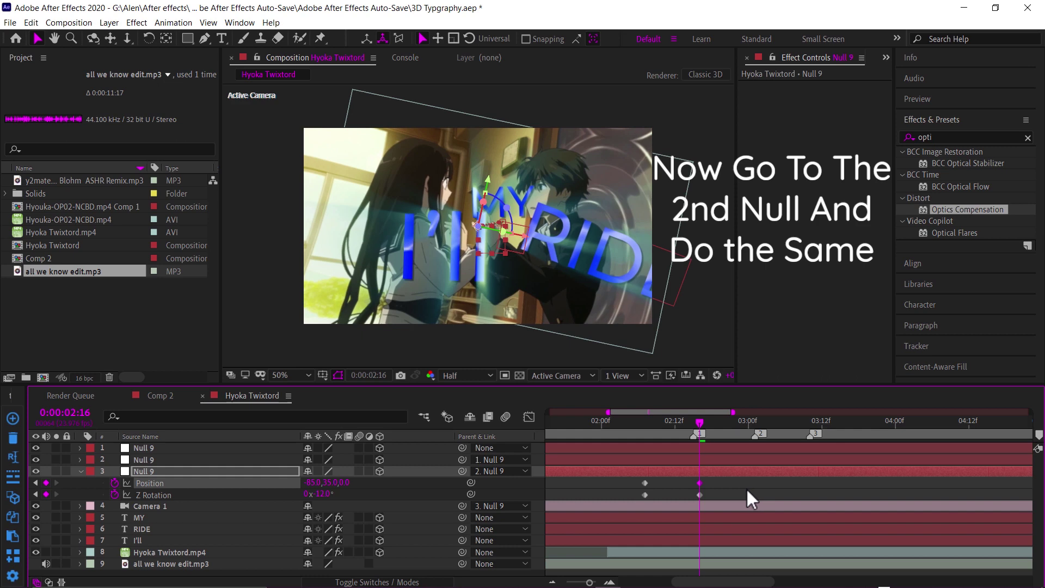
left_click(211, 461)
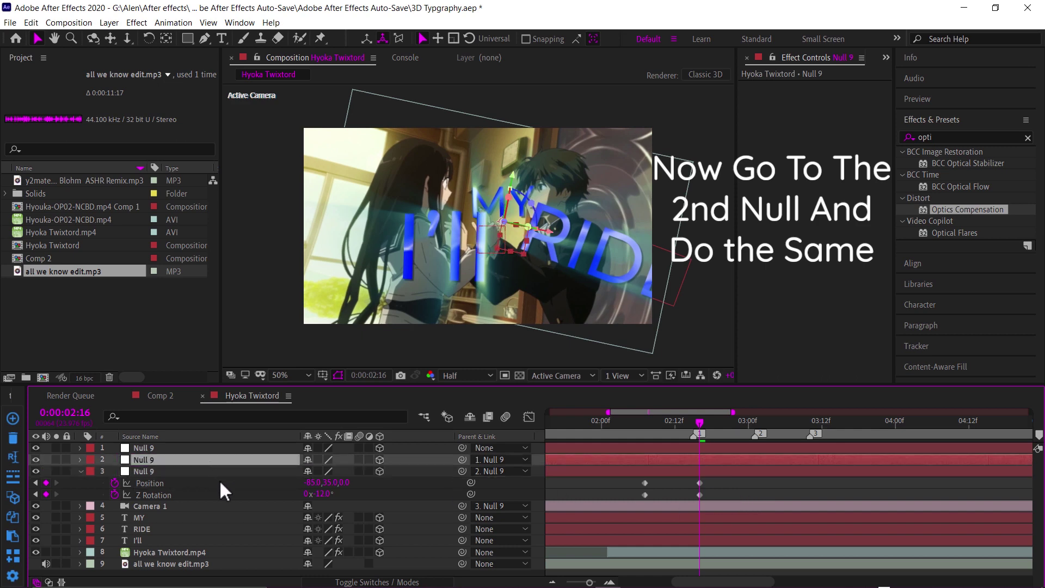
- Add starting Position and Z Rotation keyframes to the second null
key("p")
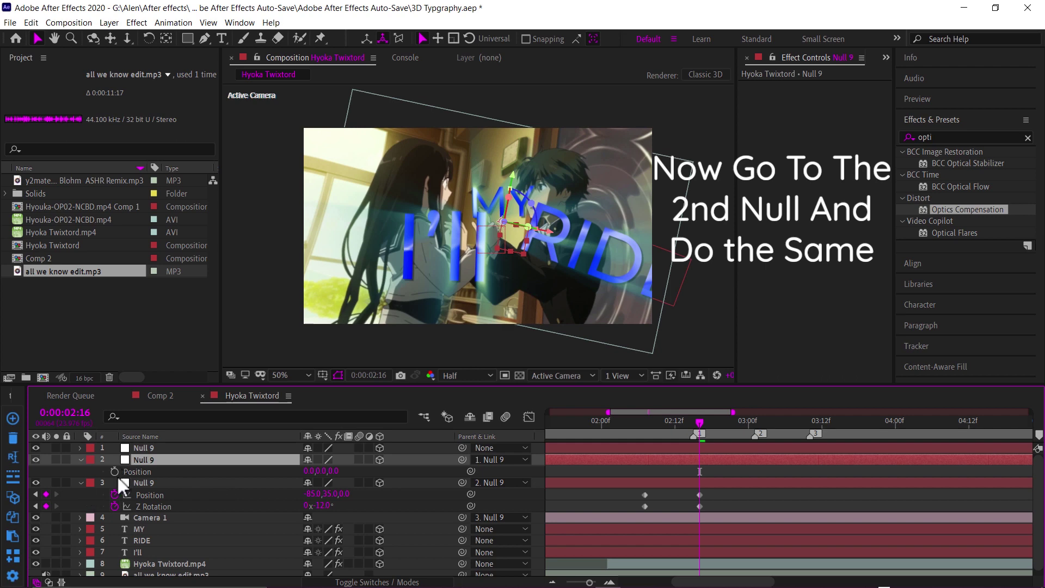
key("r")
left_click(116, 505)
left_click(163, 460)
key("u")
- At 3:02, rotate the second null about -19° on Z and move it to 208, 21, 319
left_click_drag(700, 432, 759, 436)
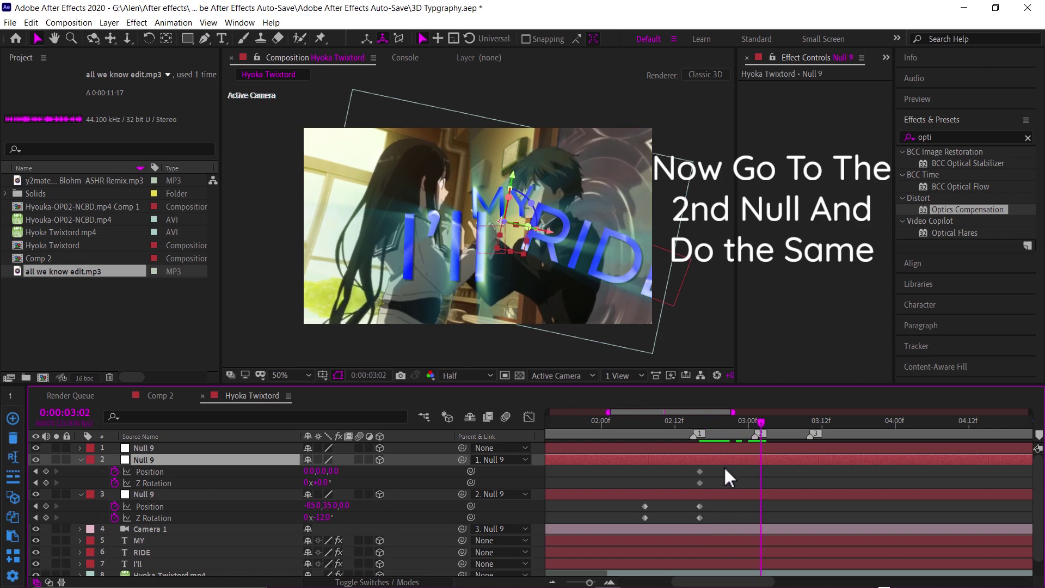
left_click_drag(328, 483, 336, 480)
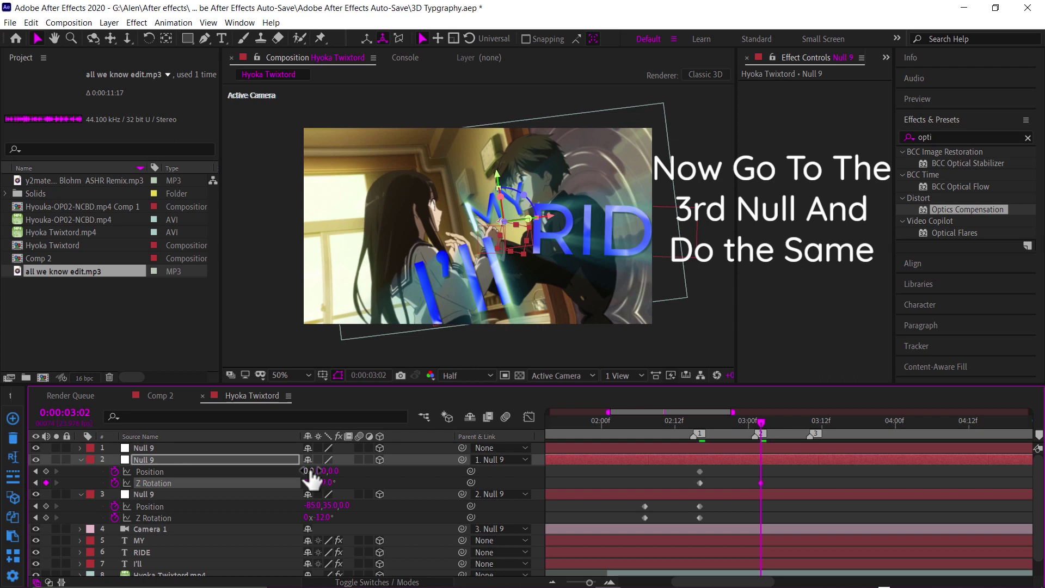
left_click_drag(311, 471, 380, 492)
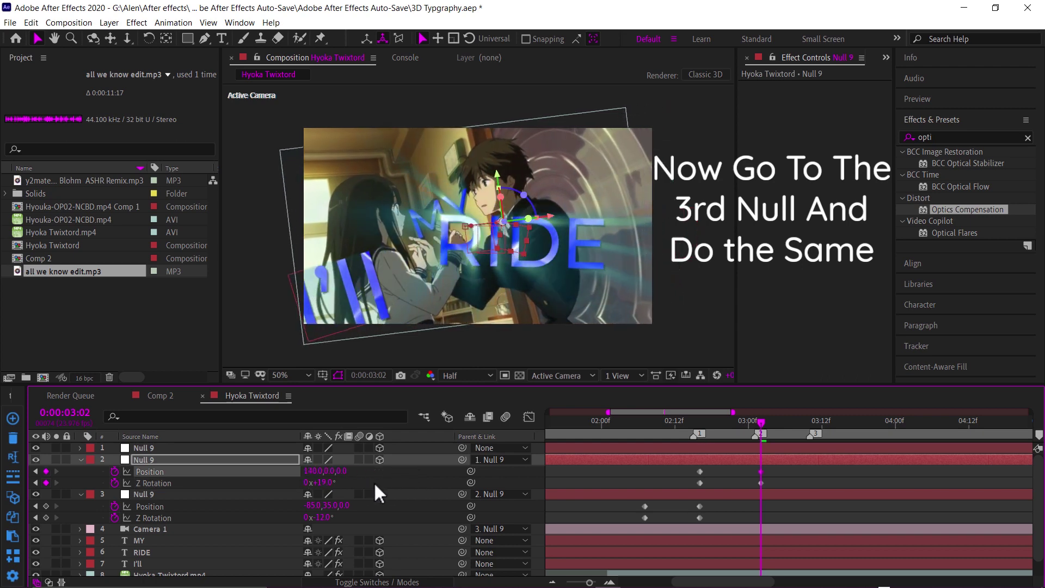
mouse_move(340, 471)
left_mouse_down()
mouse_move(313, 482)
mouse_move(381, 472)
mouse_move(357, 494)
left_mouse_up()
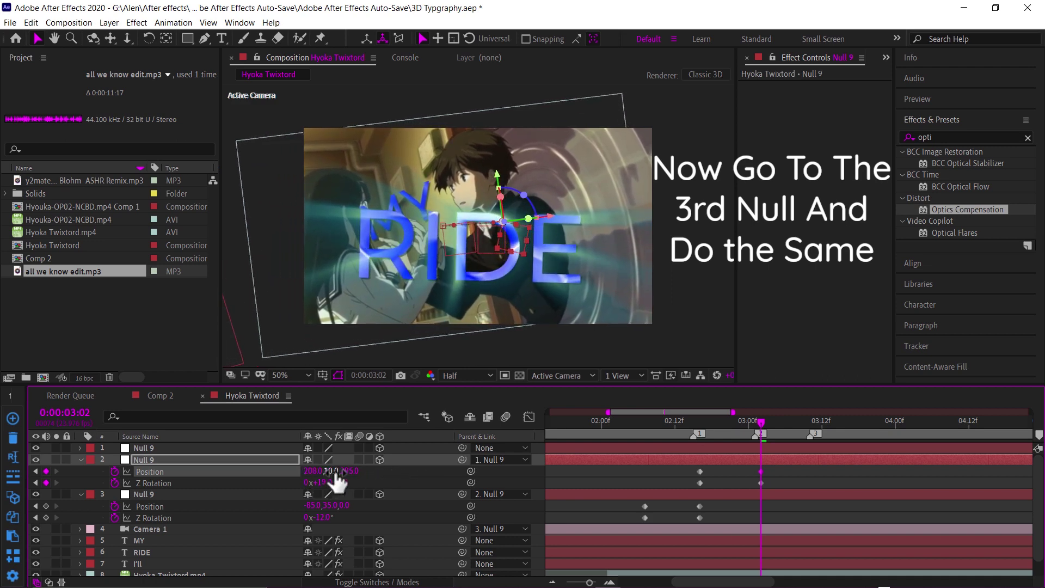
left_click_drag(332, 471, 360, 470)
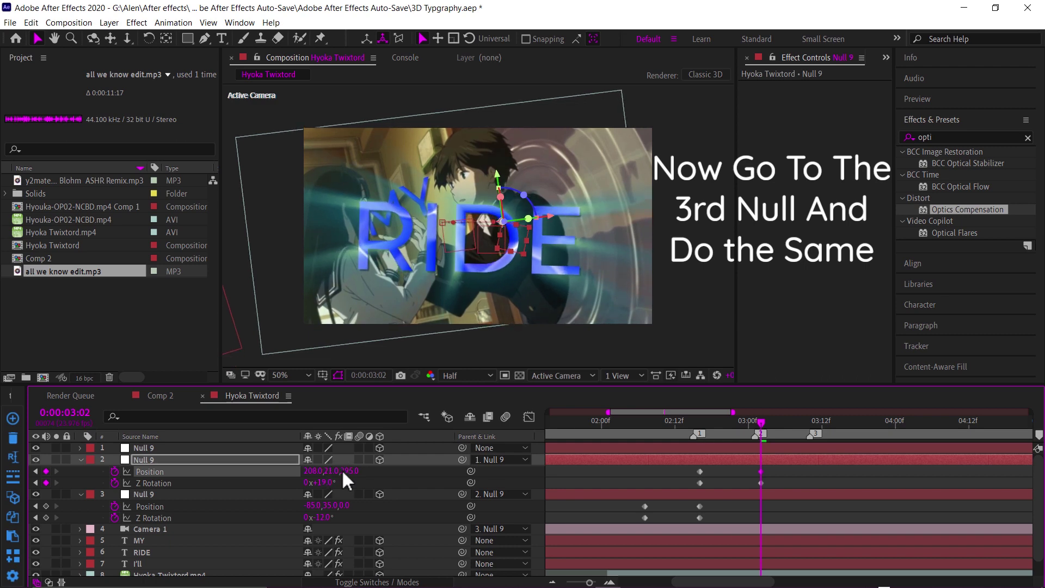
- Back at 2:16, push the third null's Z position to 173
left_click_drag(760, 423, 695, 441)
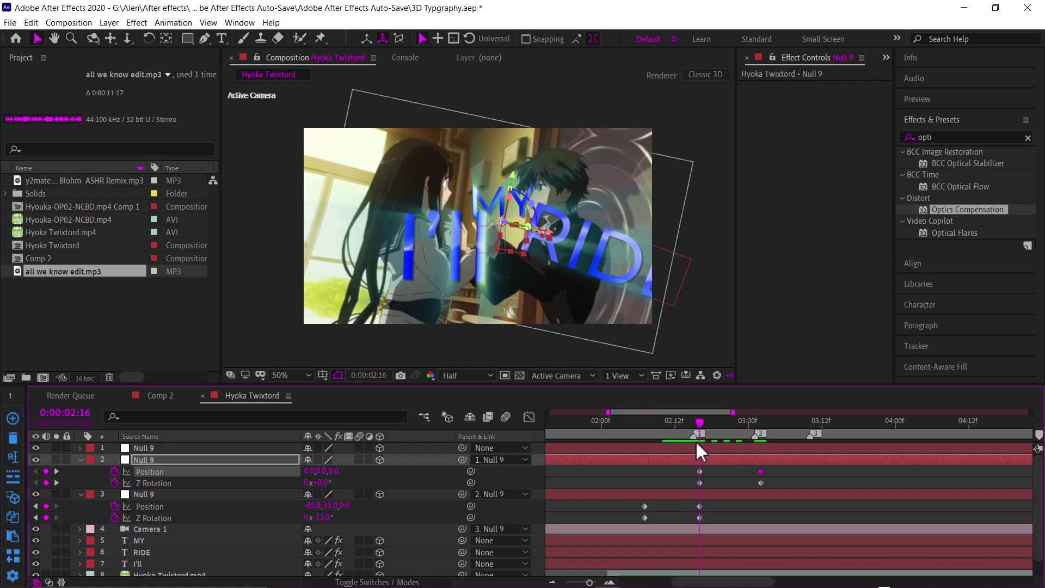
left_click_drag(343, 506, 428, 501)
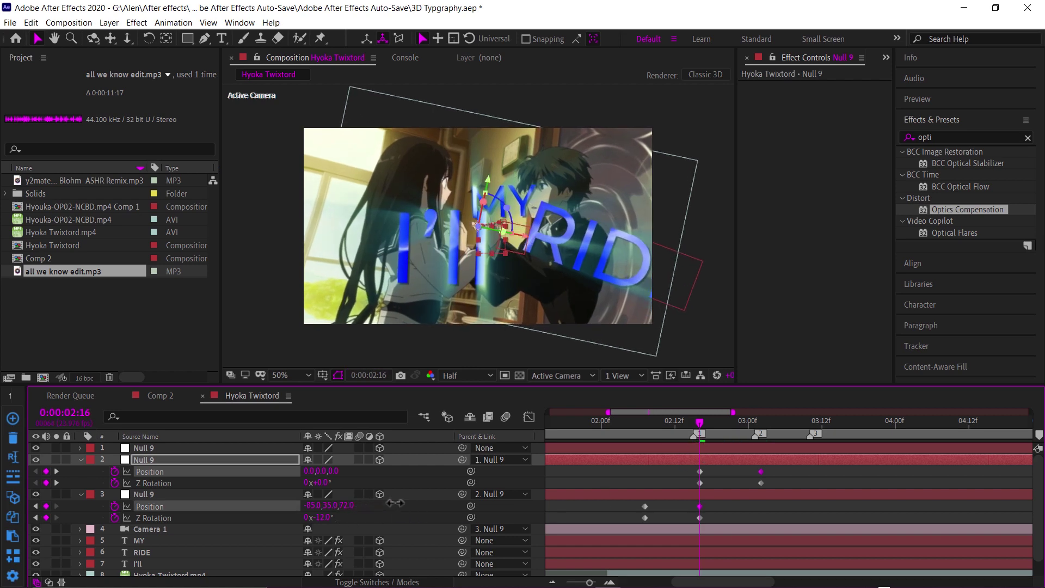
left_click_drag(434, 499, 452, 499)
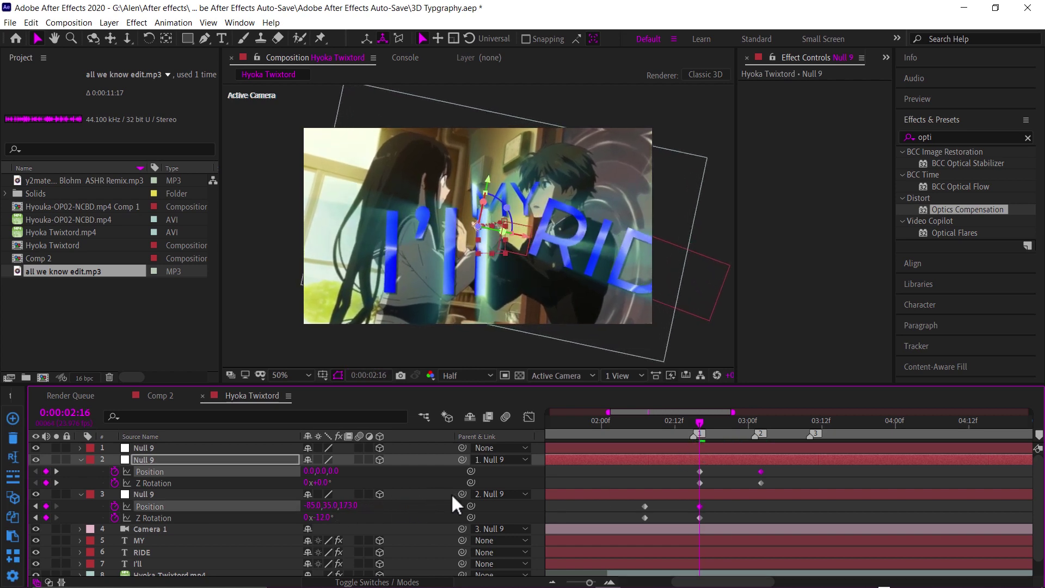
mouse_move(709, 417)
left_mouse_down()
mouse_move(776, 435)
mouse_move(762, 435)
left_mouse_up()
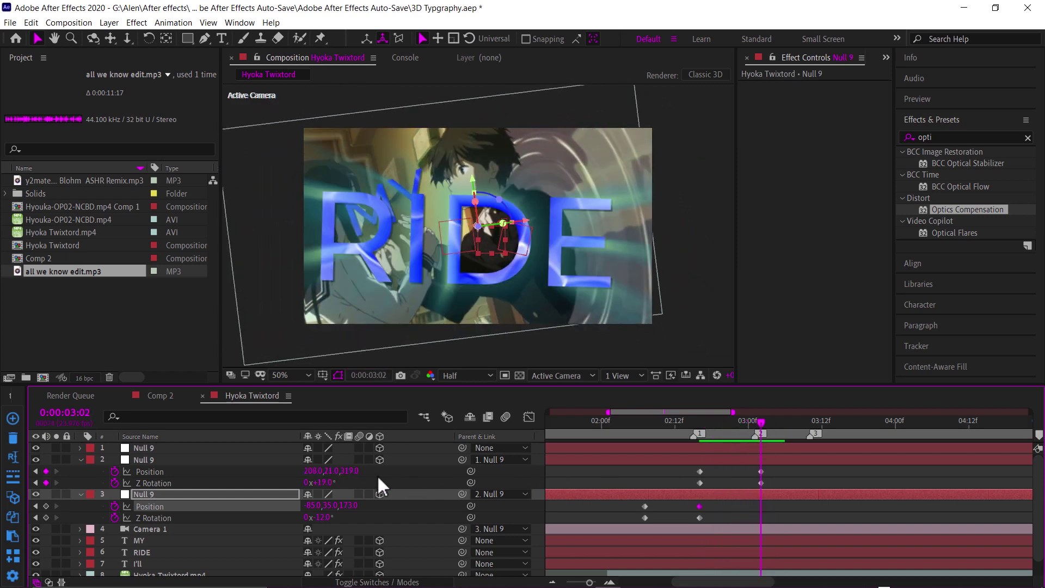
left_click(181, 450)
- Add Position and Z Rotation keyframes to the first null at 3:02
key("p")
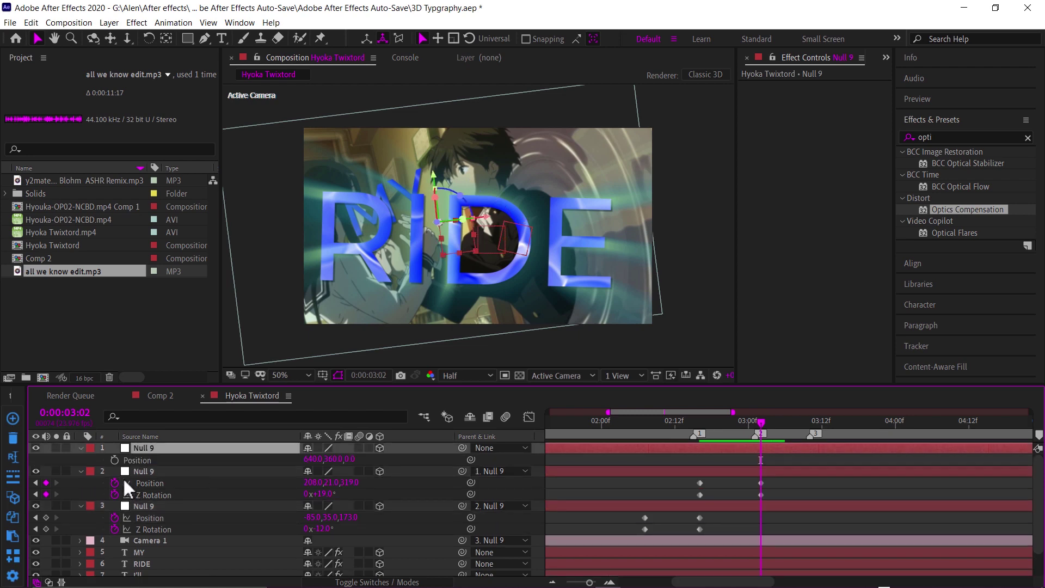
key("r")
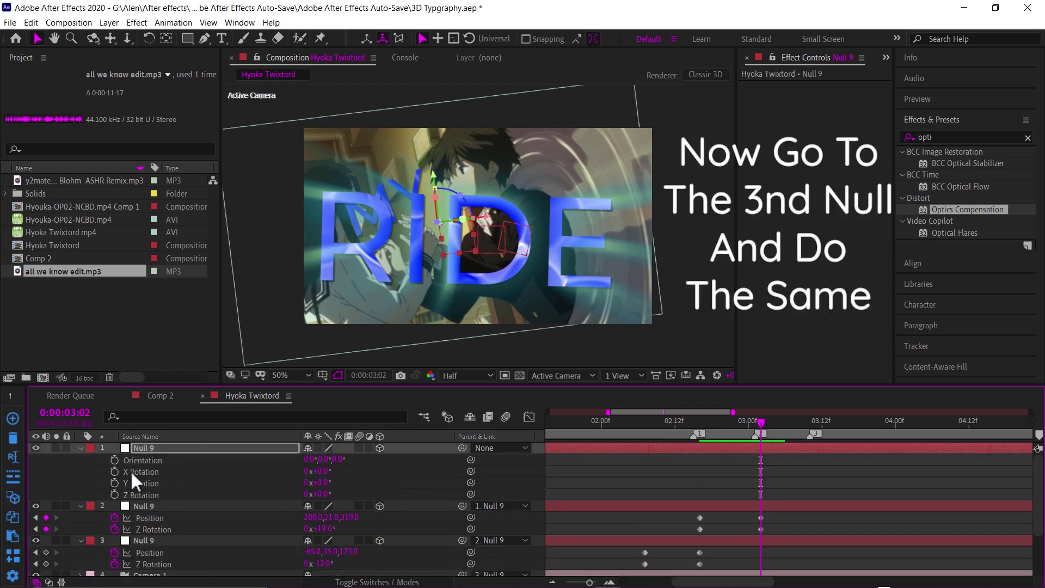
left_click(115, 495)
left_click(142, 447)
key("alt+shift+p")
key("u")
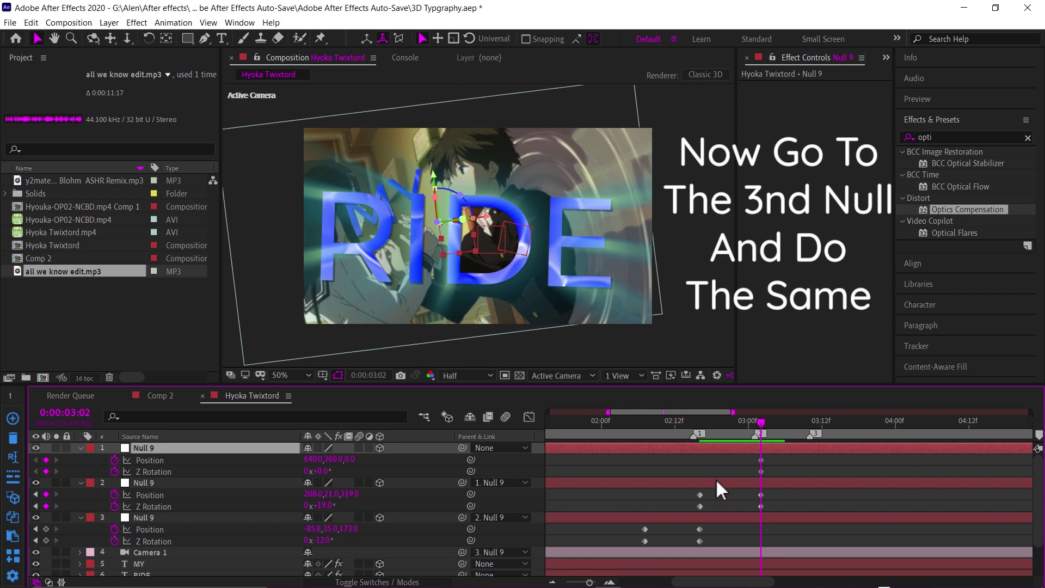
- At 3:11, tilt the first null to -22° and move it to 5080, 333, 443 to frame MY
left_click_drag(766, 436, 820, 446)
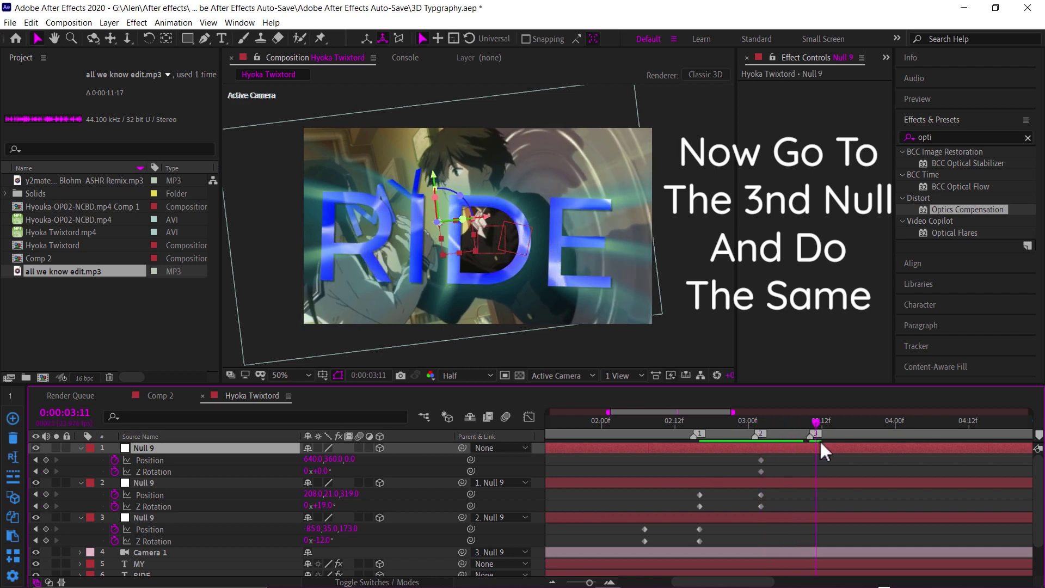
mouse_move(322, 471)
left_mouse_down()
mouse_move(301, 473)
mouse_move(318, 479)
mouse_move(344, 464)
left_mouse_up()
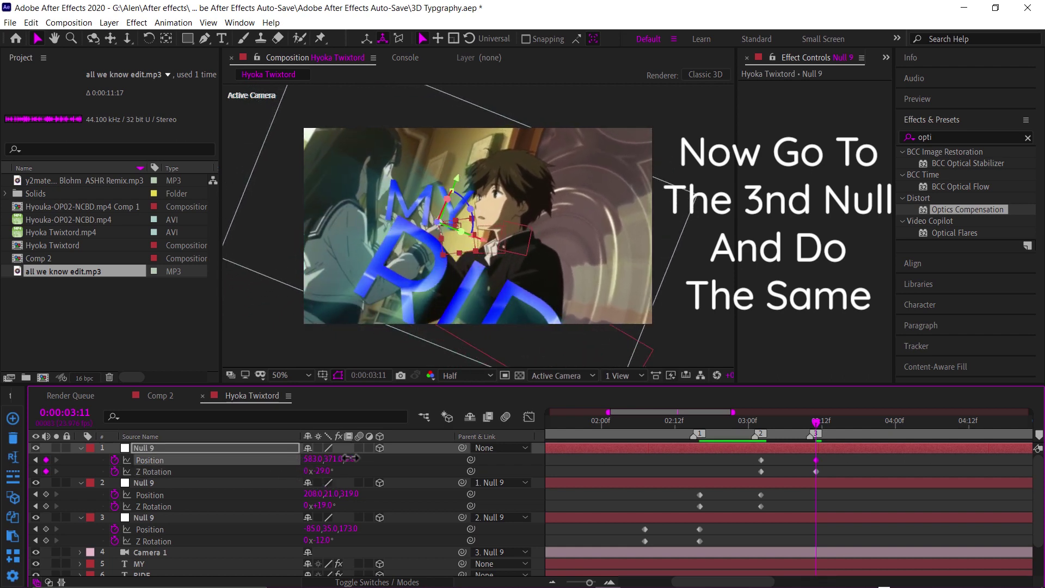
mouse_move(344, 464)
left_mouse_down()
mouse_move(402, 464)
mouse_move(311, 459)
mouse_move(332, 482)
mouse_move(343, 477)
left_mouse_up()
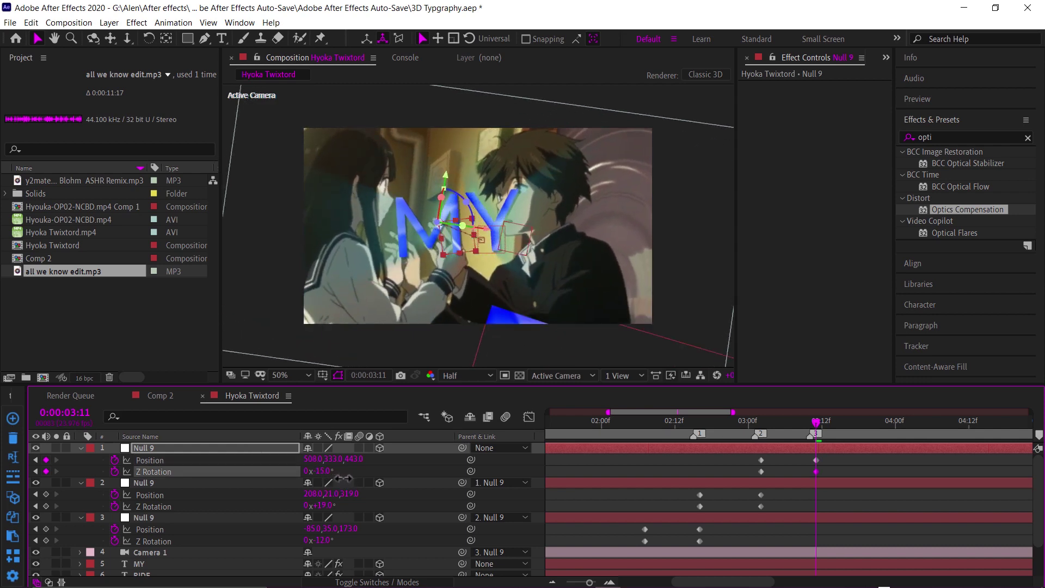
left_click(537, 282)
- Change the second null's 3:02 Position X to 229, giving 229, 19, 319
scroll(536, 282, "down", 4)
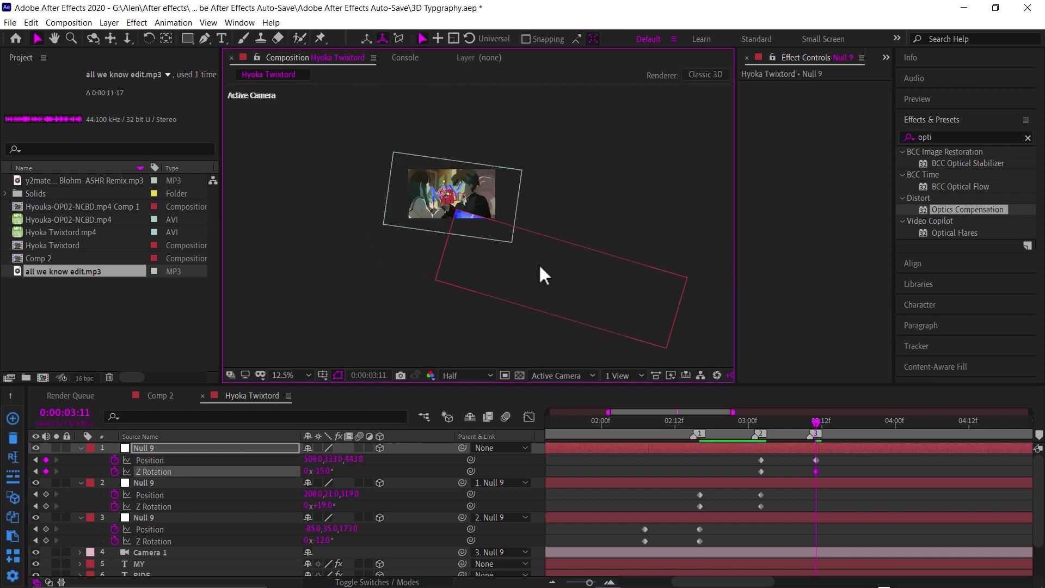
left_click_drag(573, 275, 576, 279)
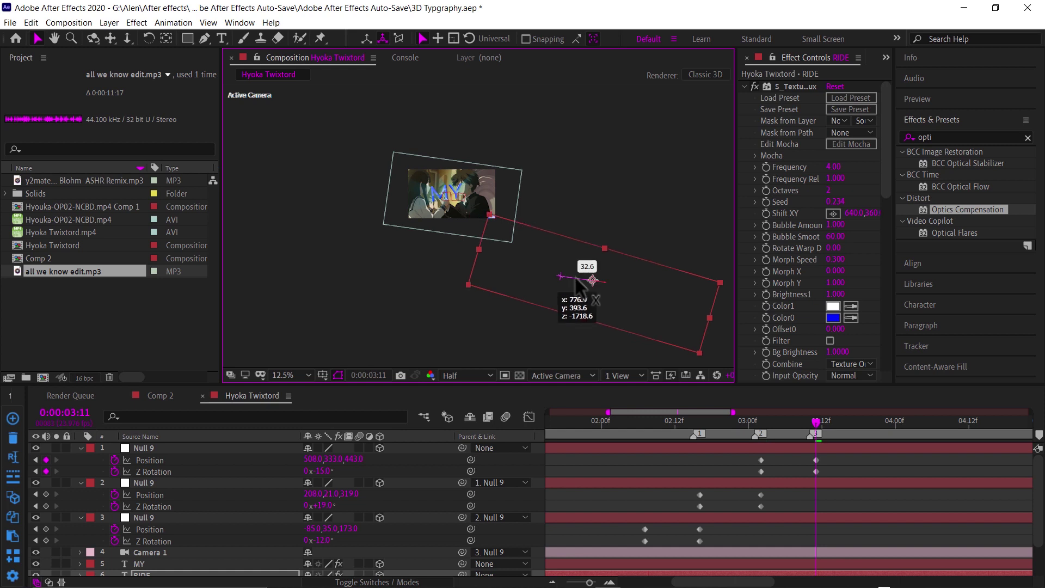
scroll(583, 263, "up", 2)
left_click_drag(678, 308, 674, 303)
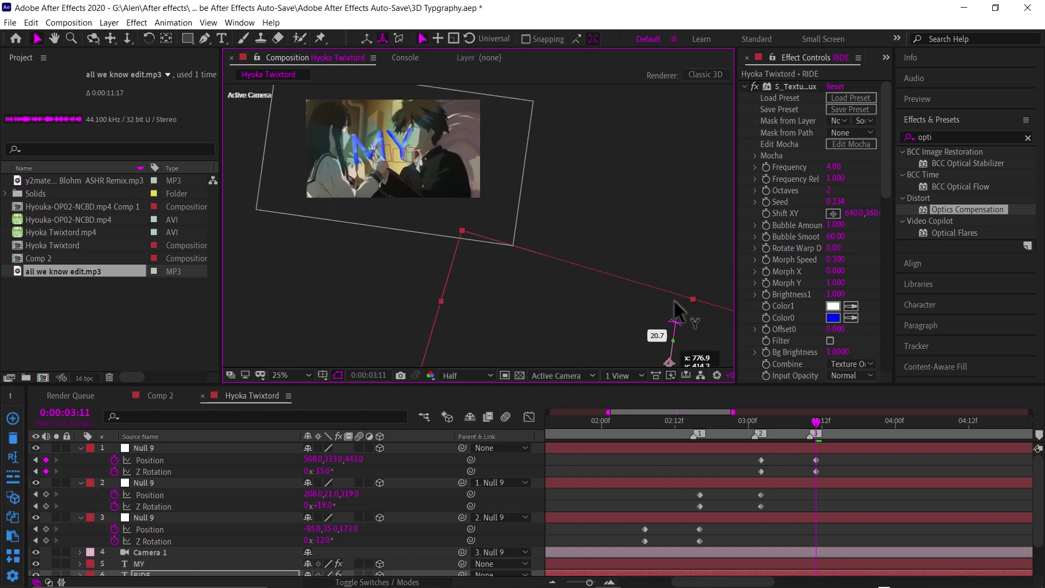
left_click_drag(550, 253, 581, 304)
left_click_drag(797, 420, 761, 422)
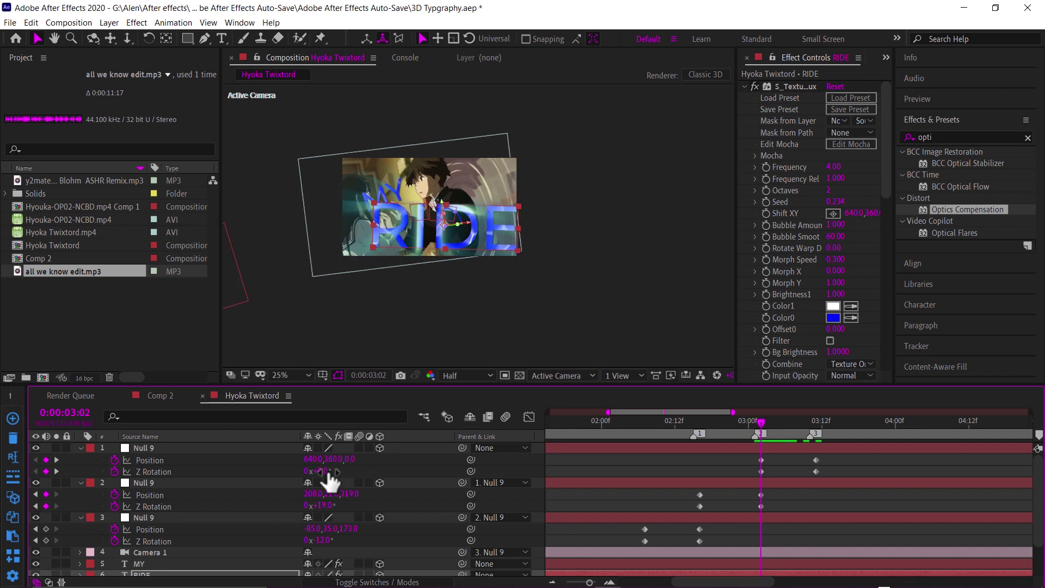
left_click_drag(332, 493, 331, 494)
left_click_drag(768, 420, 817, 423)
scroll(428, 201, "up", 1)
scroll(428, 201, "up", 1)
left_click_drag(483, 234, 517, 267)
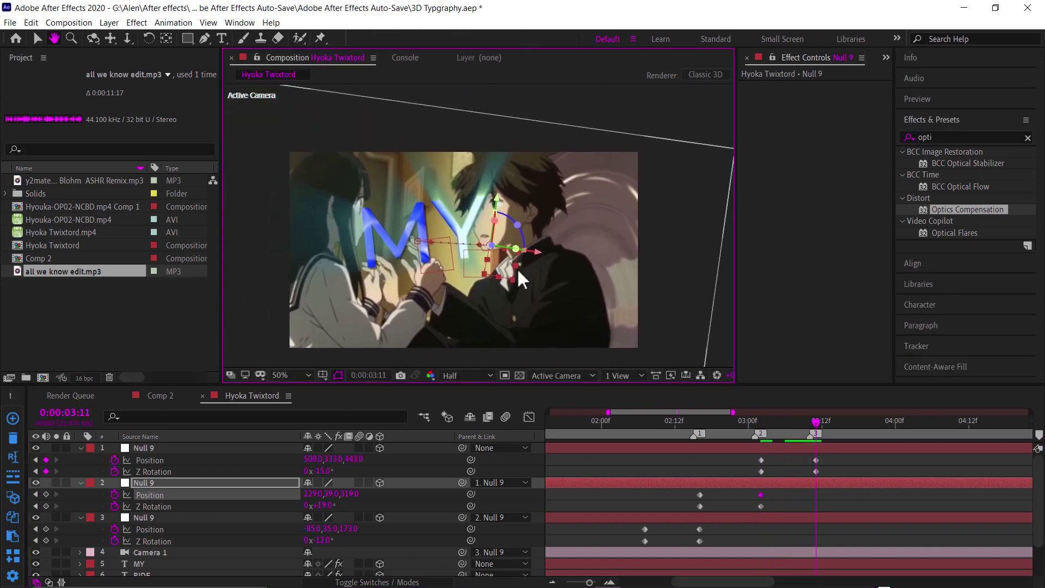
- Refine the first null's 3:11 keyframe to Position 467, 333, 629 and Z Rotation -21°
mouse_move(351, 460)
left_mouse_down()
mouse_move(298, 459)
mouse_move(324, 475)
left_mouse_up()
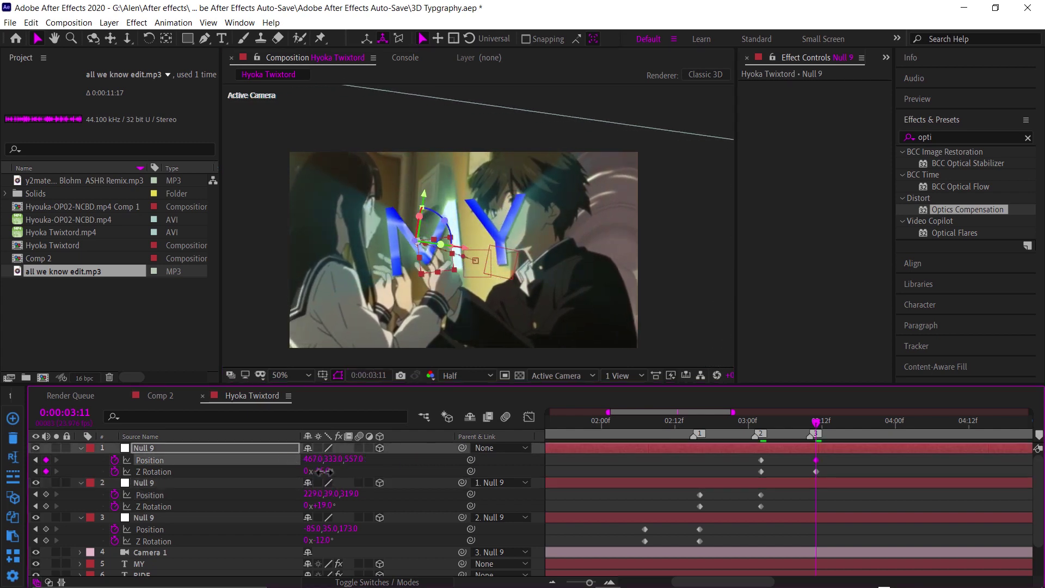
left_click_drag(321, 472, 359, 469)
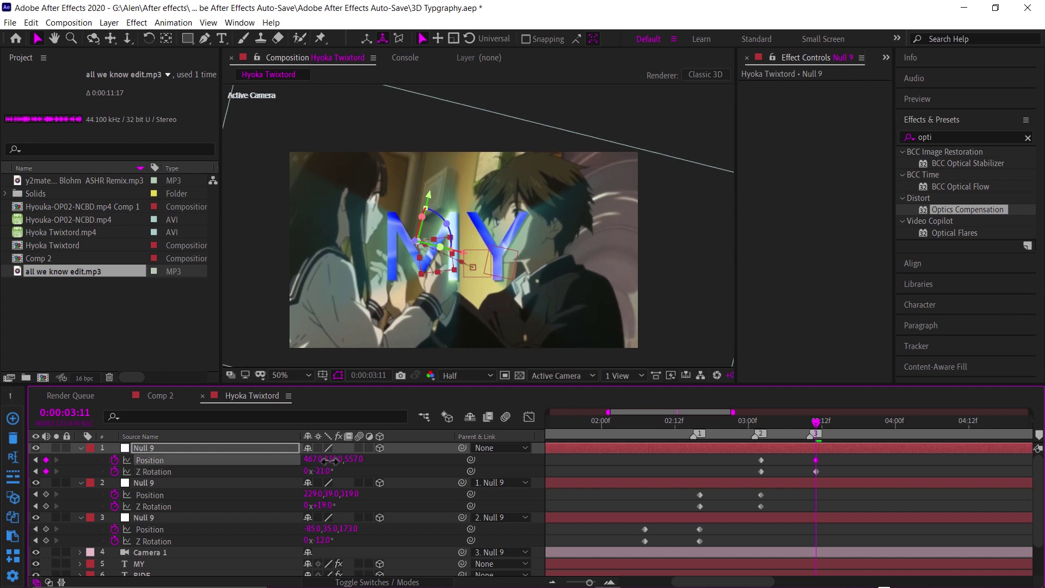
left_click_drag(375, 461, 416, 468)
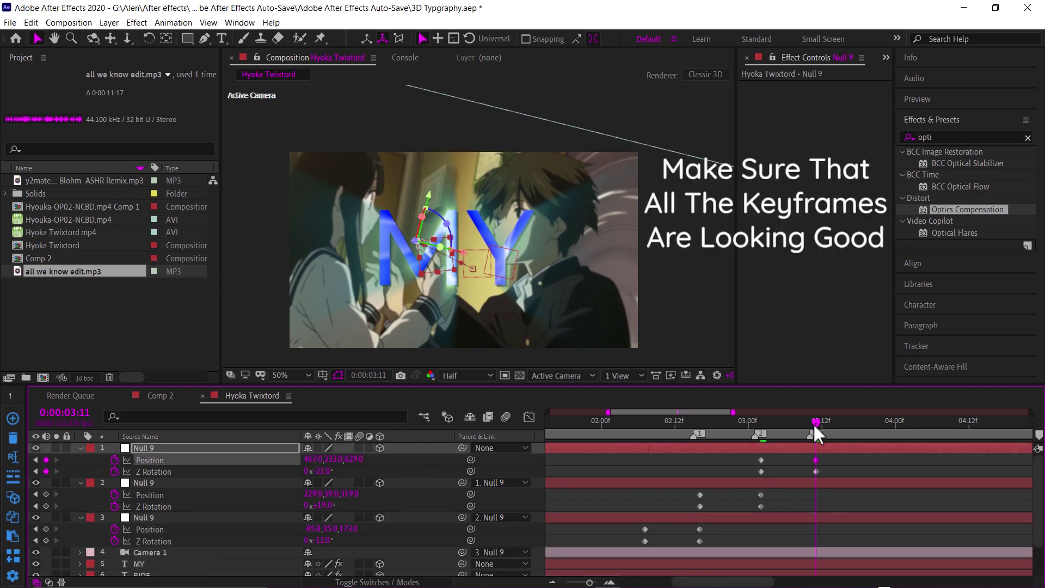
- Preview the camera move from around 2:12 and select the first four keyframes
left_click_drag(808, 424, 660, 426)
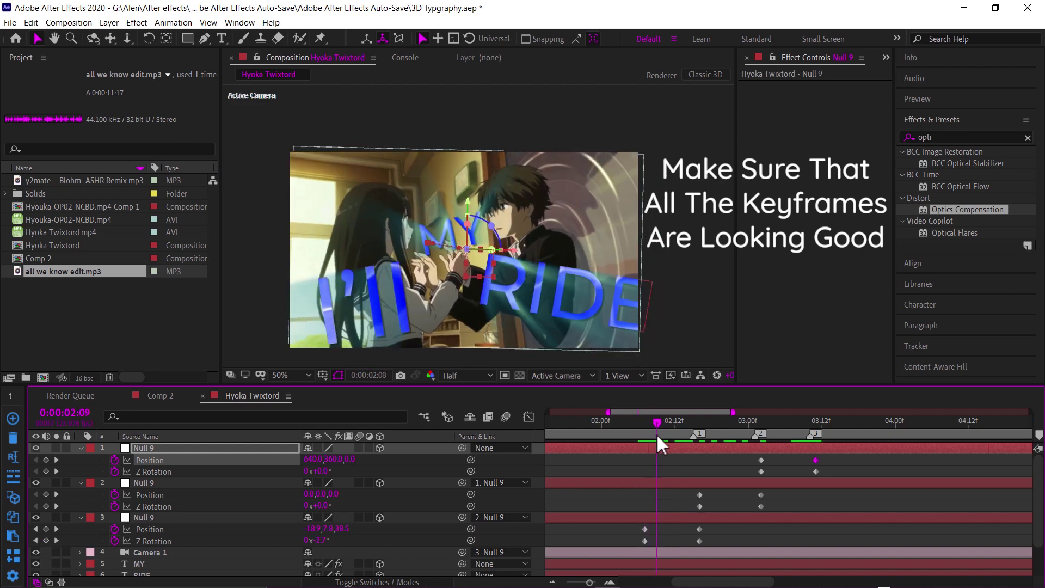
left_click_drag(658, 422, 675, 430)
key("space")
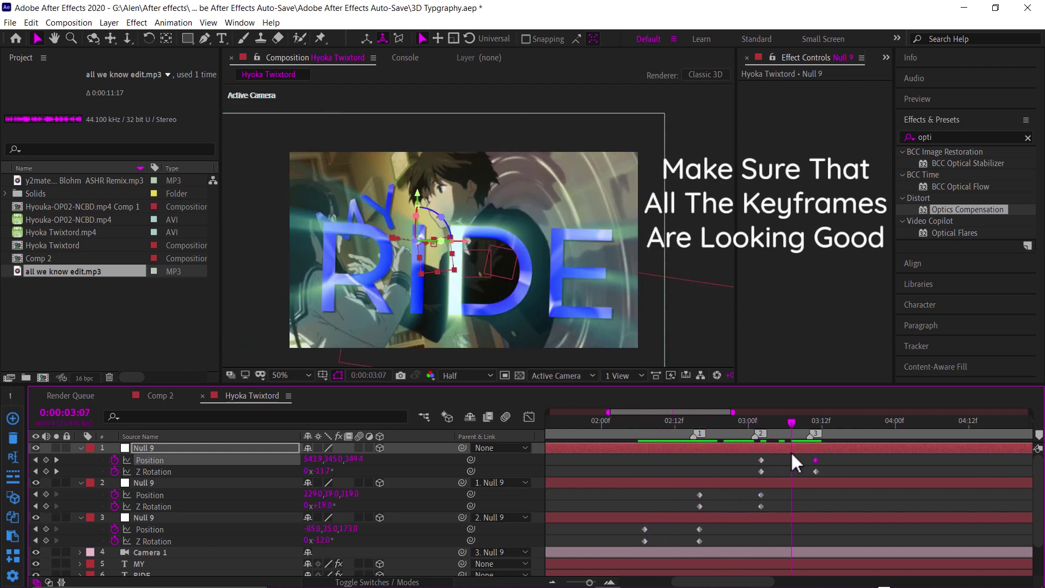
left_click_drag(768, 455, 678, 470)
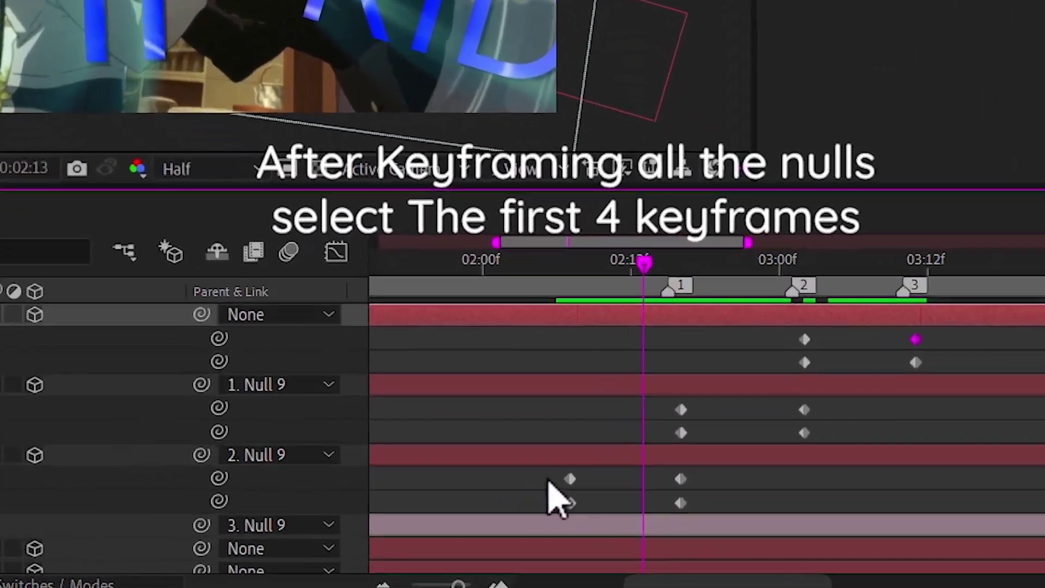
left_click_drag(622, 527, 728, 544)
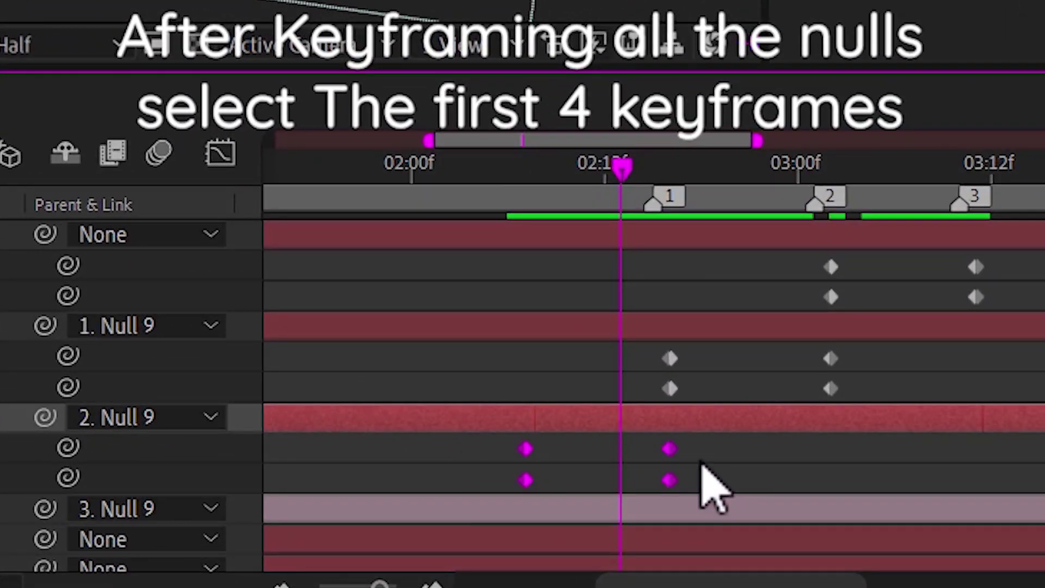
- Apply Easy Ease to the third null's four earliest keyframes
left_click_drag(462, 439, 717, 497)
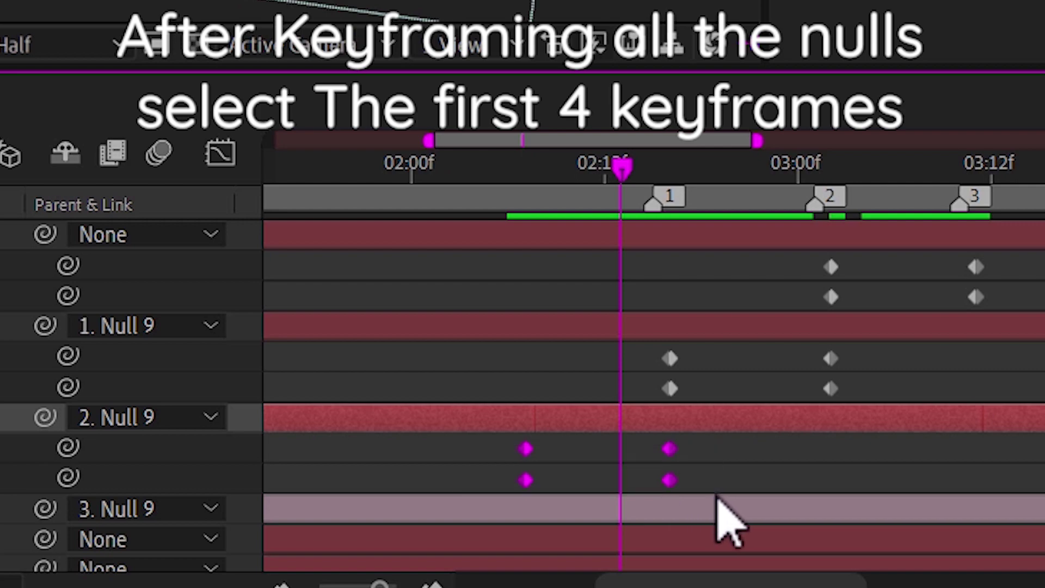
left_click_drag(713, 438, 474, 492)
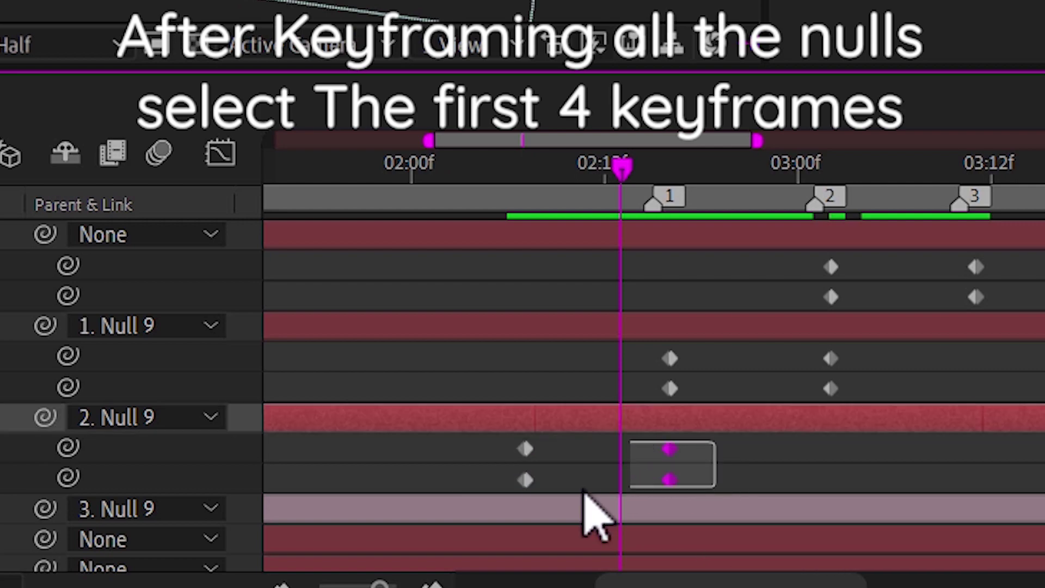
right_click(525, 480)
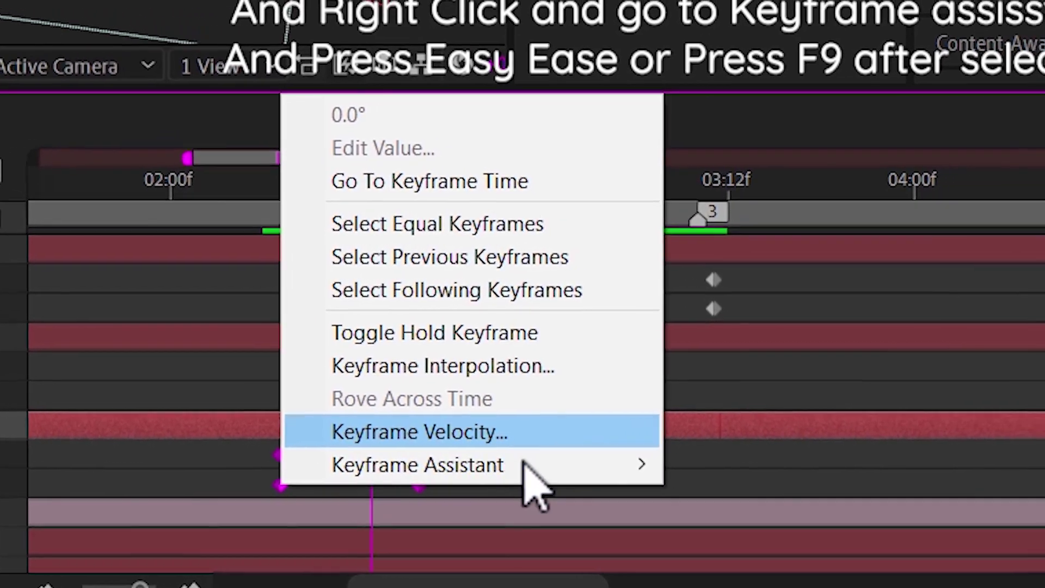
mouse_move(490, 463)
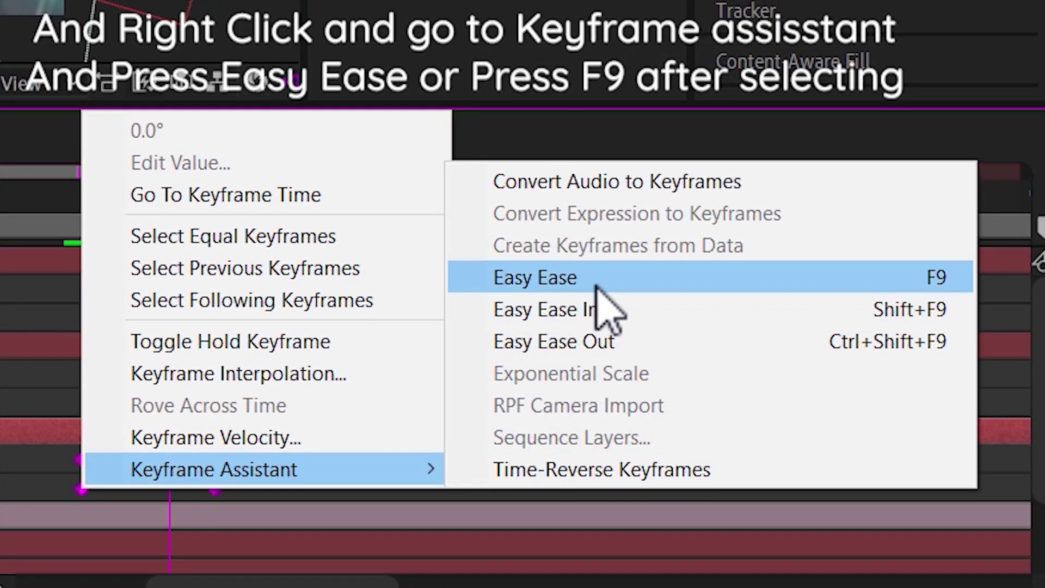
left_click(599, 279)
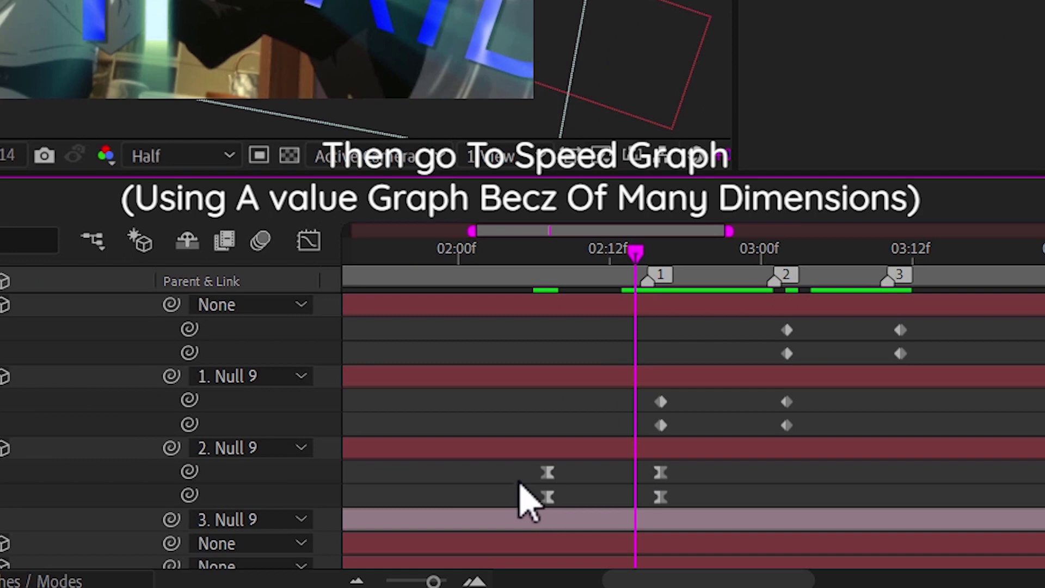
- Show the third null's keyframes as a speed graph with both keyframes selected
left_click_drag(514, 466, 676, 523)
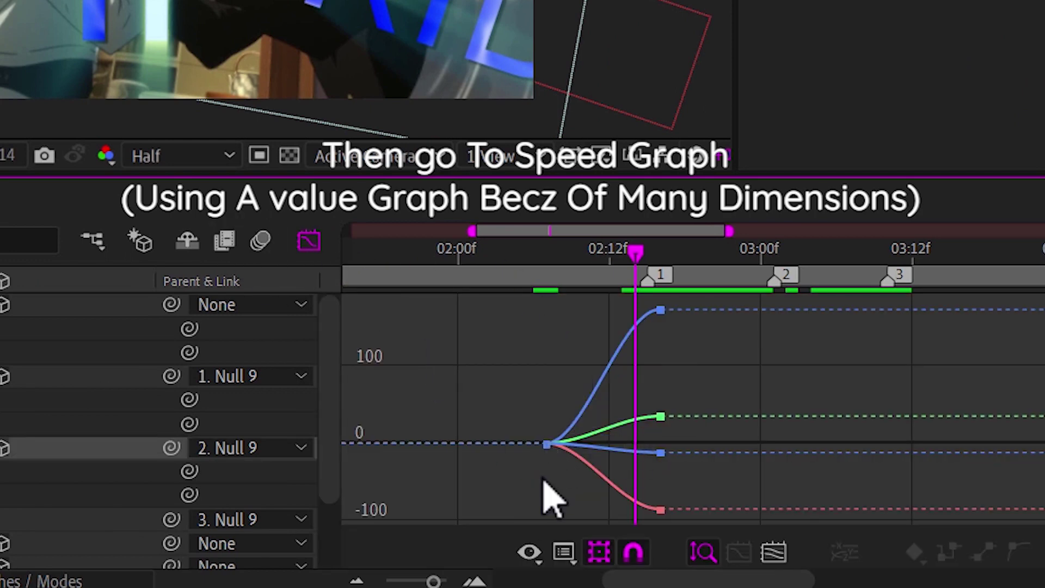
left_click(564, 558)
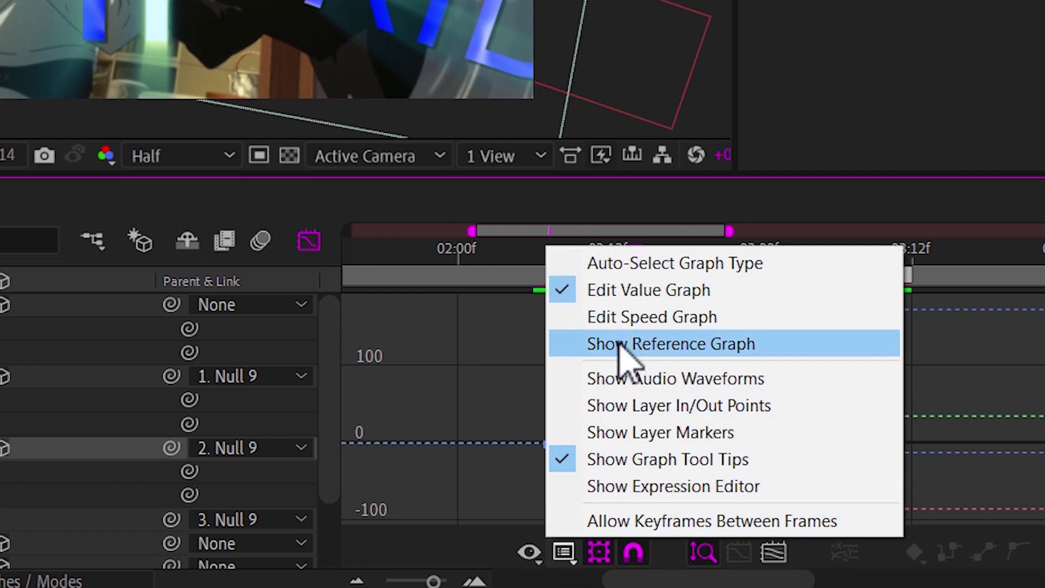
left_click(624, 320)
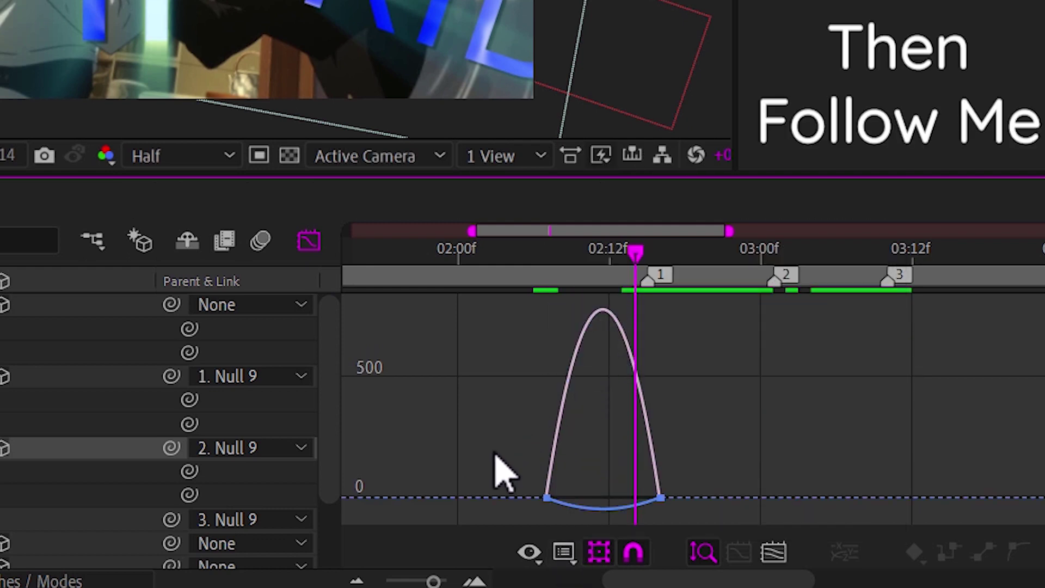
left_click_drag(480, 469, 782, 552)
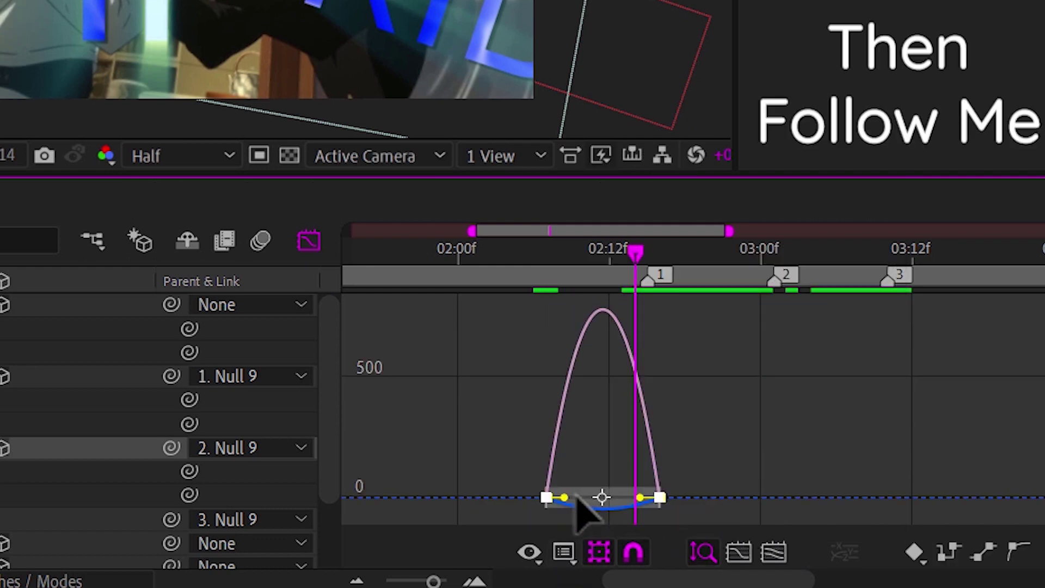
scroll(634, 509, "up", 5)
left_click_drag(629, 502, 795, 485)
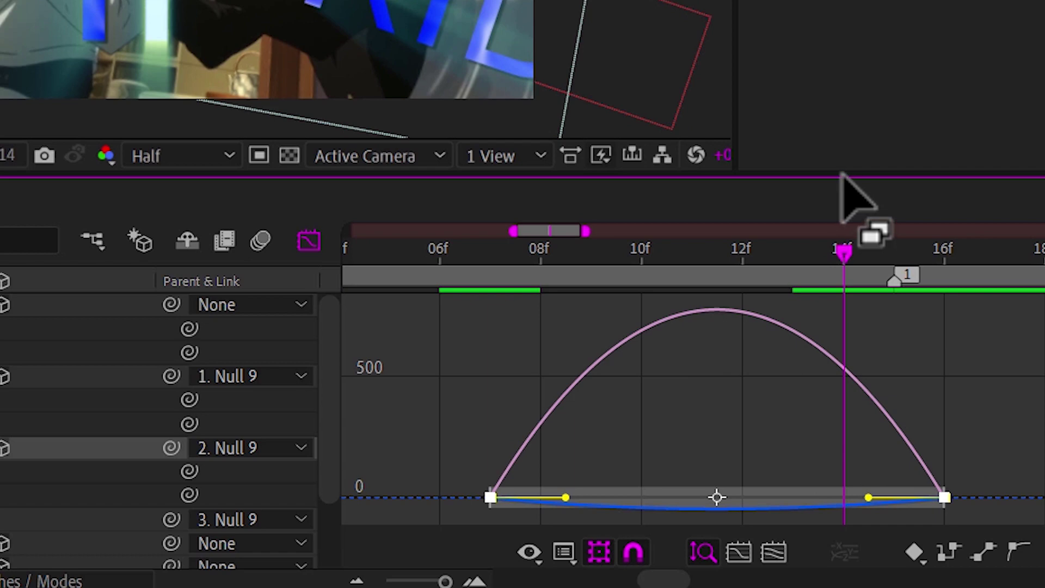
left_click_drag(847, 168, 849, 111)
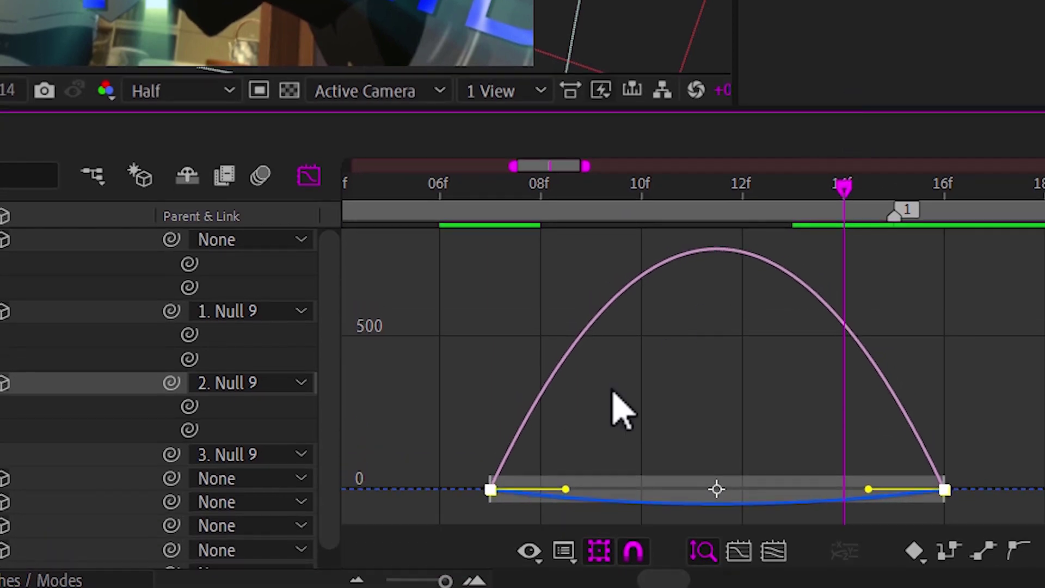
- Stretch the ease influences to about 55% and 59% for a sharp speed peak
left_click_drag(566, 490, 653, 489)
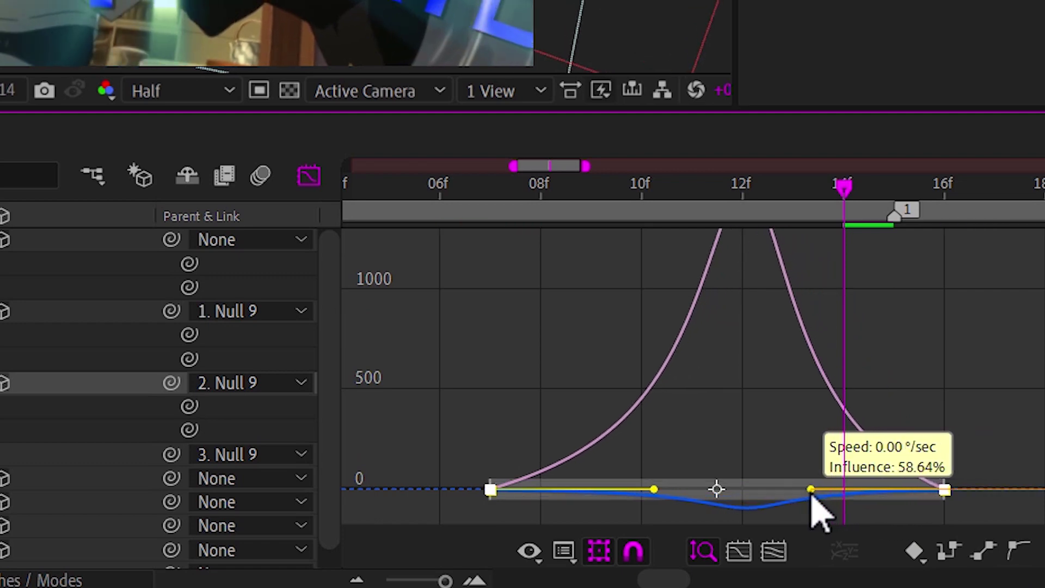
left_click_drag(868, 490, 811, 489)
key("shift+F3")
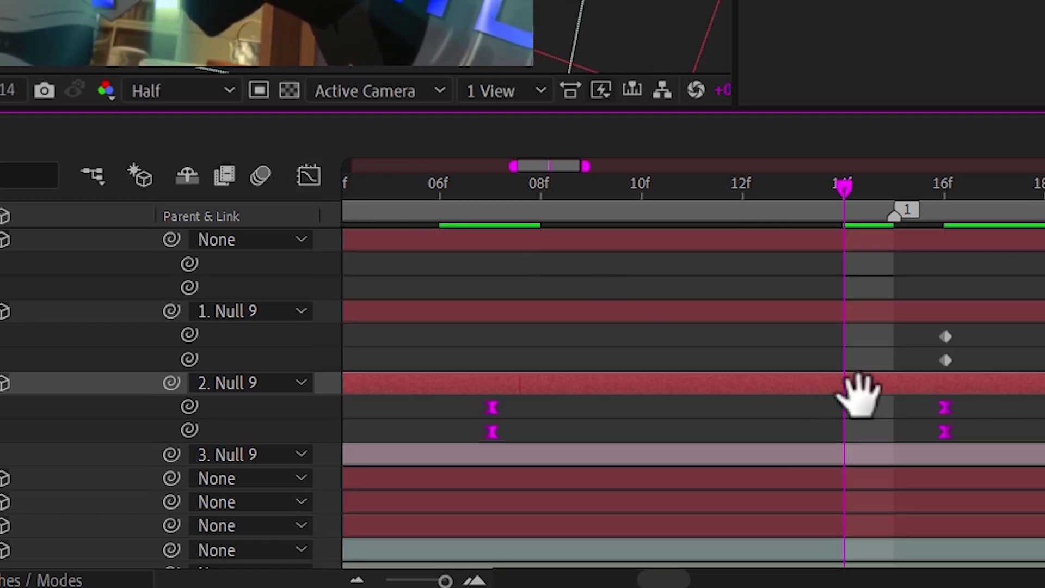
left_click_drag(858, 392, 618, 443)
key("minus")
- Apply Easy Ease to the middle null's 2:16 and 3:02 keyframes
left_click_drag(605, 326, 905, 367)
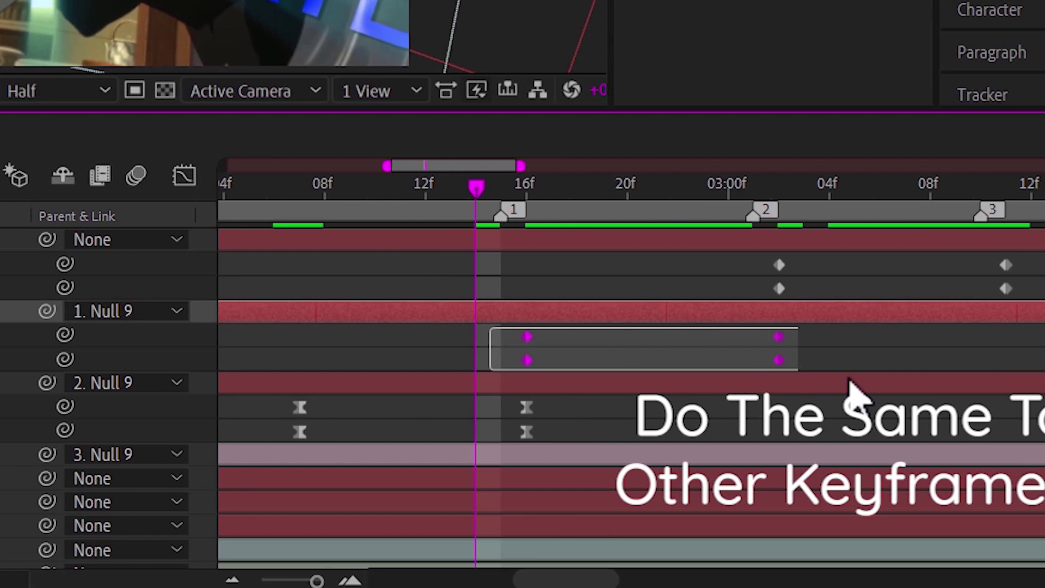
right_click(707, 366)
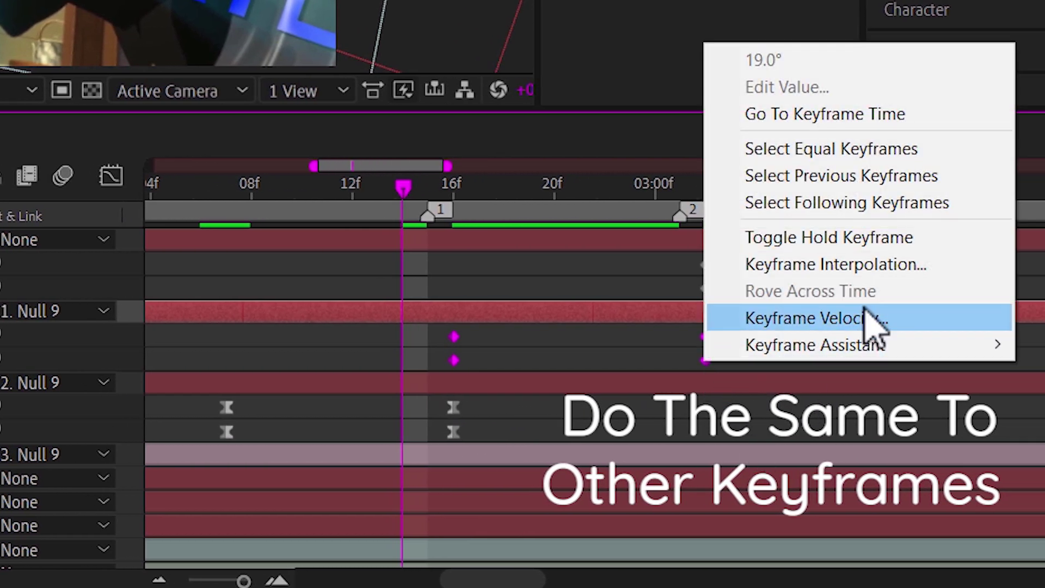
mouse_move(898, 345)
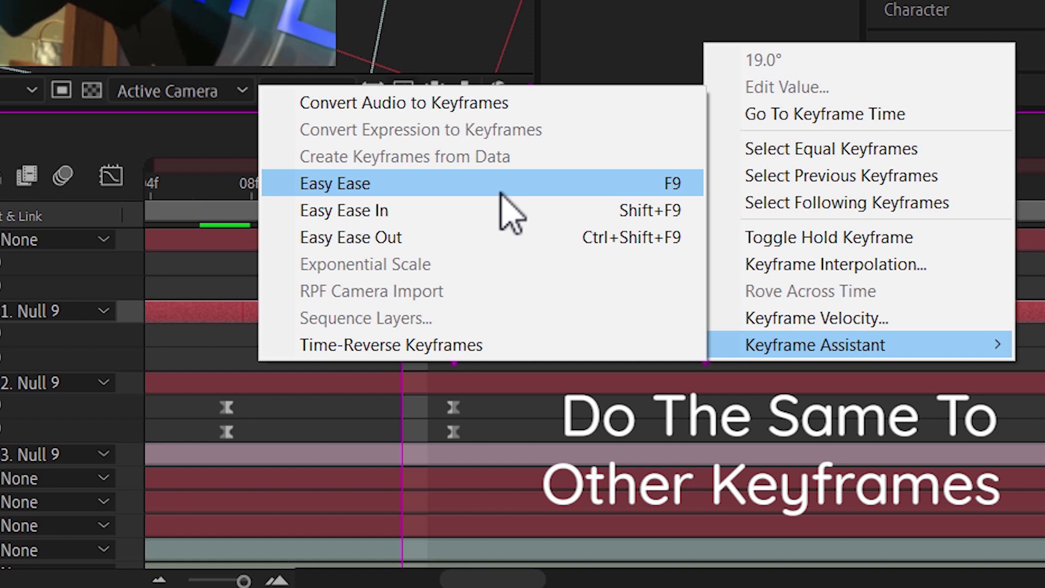
left_click(499, 185)
- Stretch the middle null's ease influences to about 54% and 57% in the speed graph
key("shift+F3")
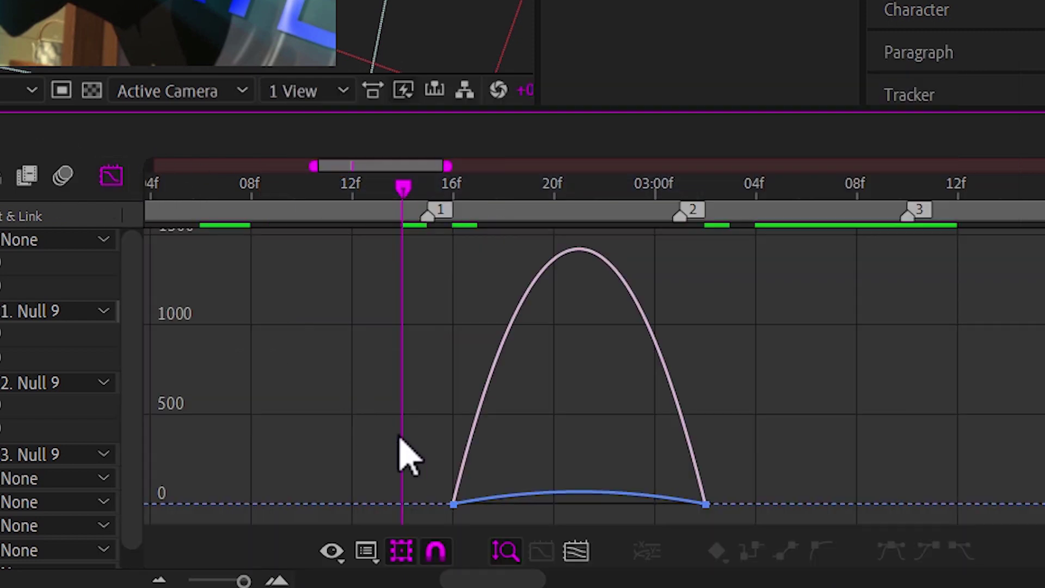
left_click_drag(494, 493, 546, 497)
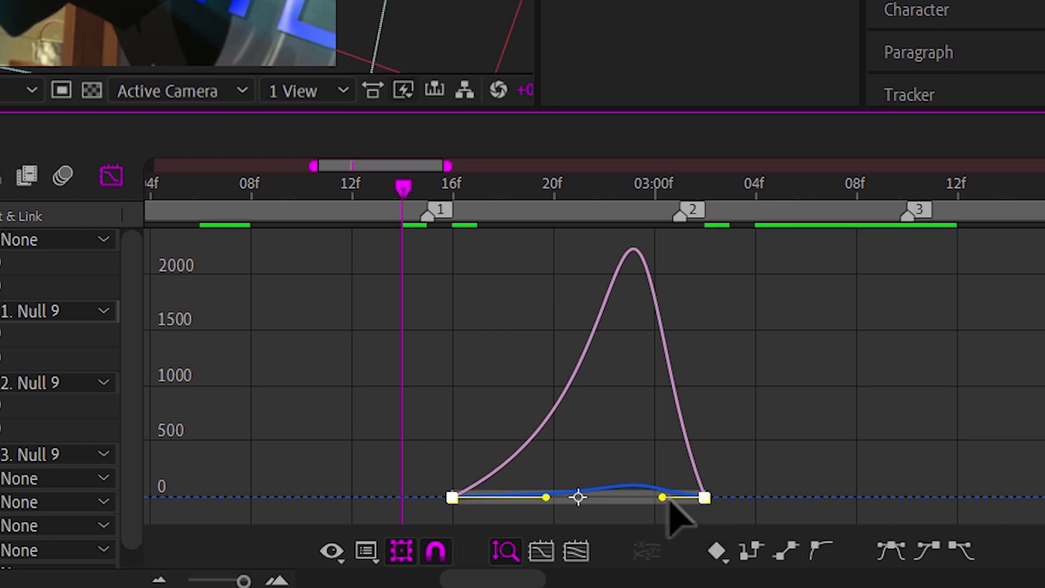
left_click_drag(661, 497, 632, 495)
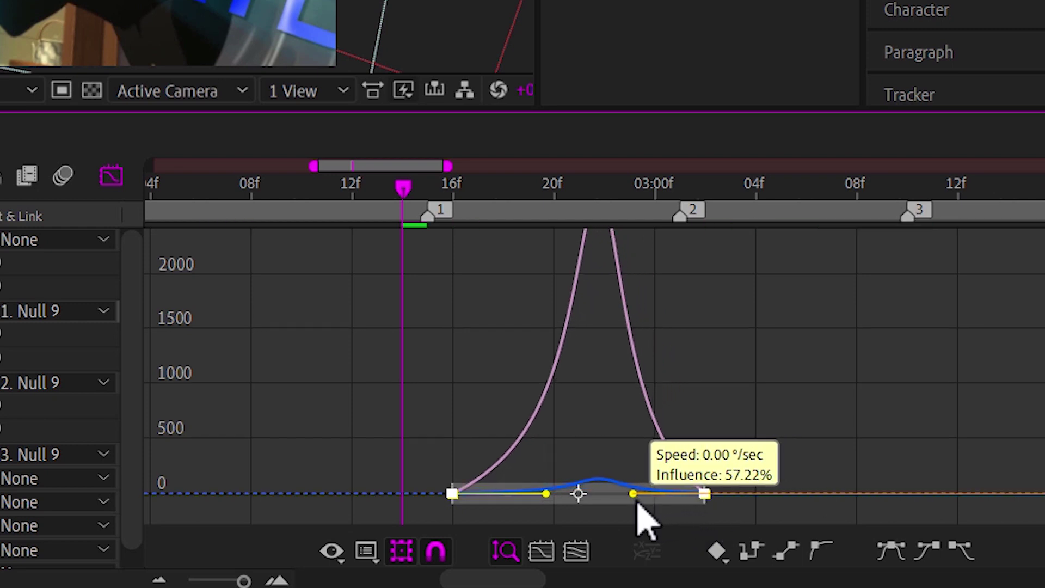
left_click(112, 176)
- Select the top null's two keyframe columns
scroll(501, 485, "right", 3)
scroll(419, 294, "right", 4)
left_click_drag(390, 262, 671, 303)
right_click(669, 298)
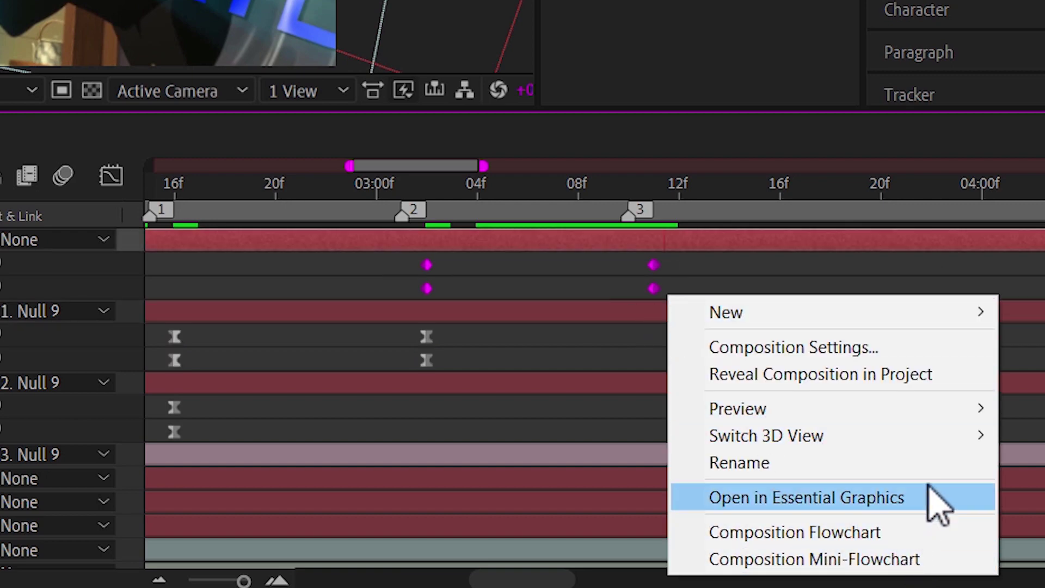
- Apply Easy Ease to the top null's 3:02 and 3:11 keyframes
right_click(655, 289)
mouse_move(821, 273)
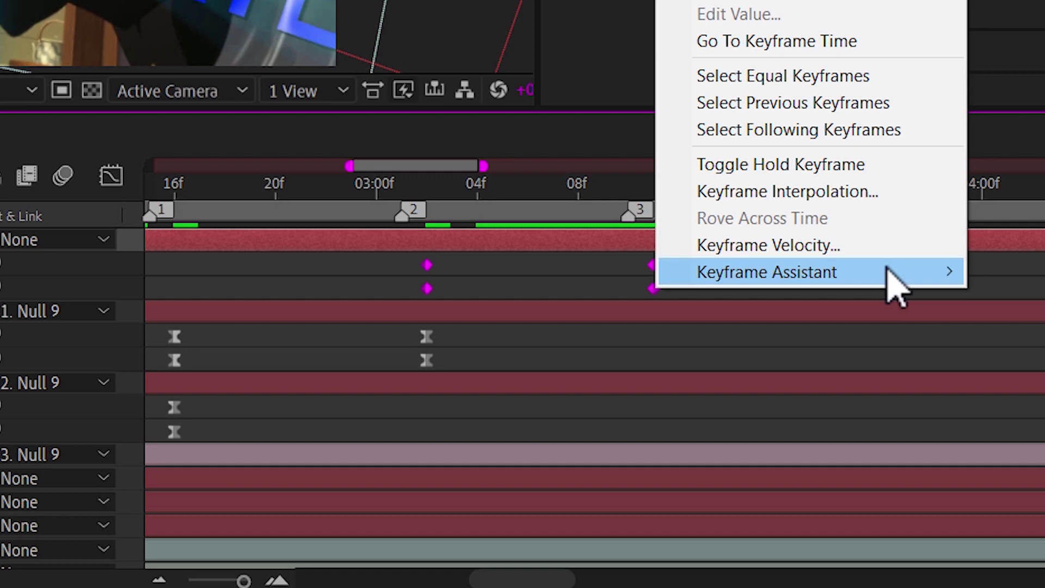
left_click(405, 354)
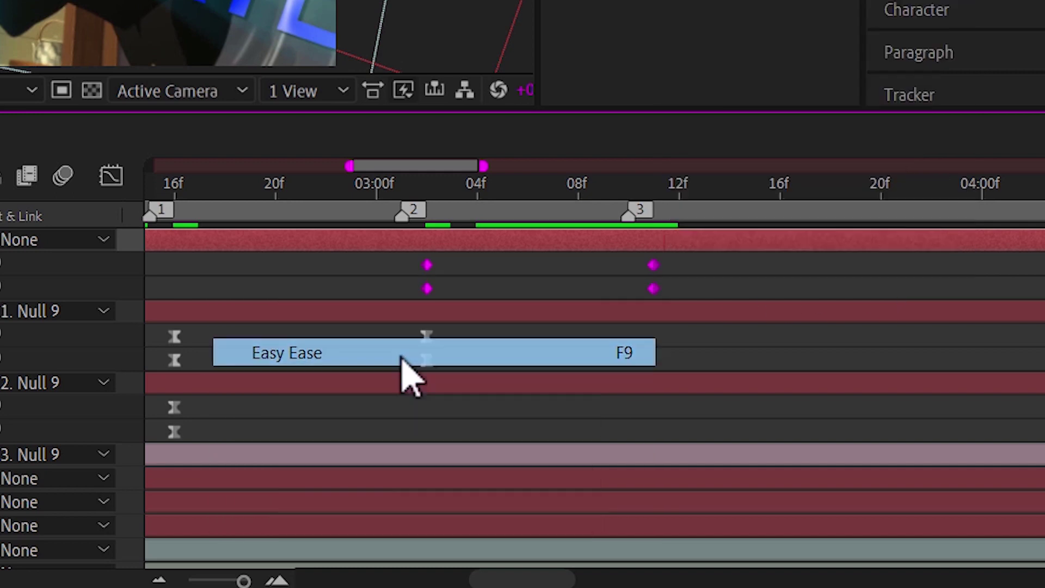
- Lengthen both of the top null's ease influences in the speed graph to form a sharp peak
left_click(111, 176)
left_click_drag(340, 396, 708, 538)
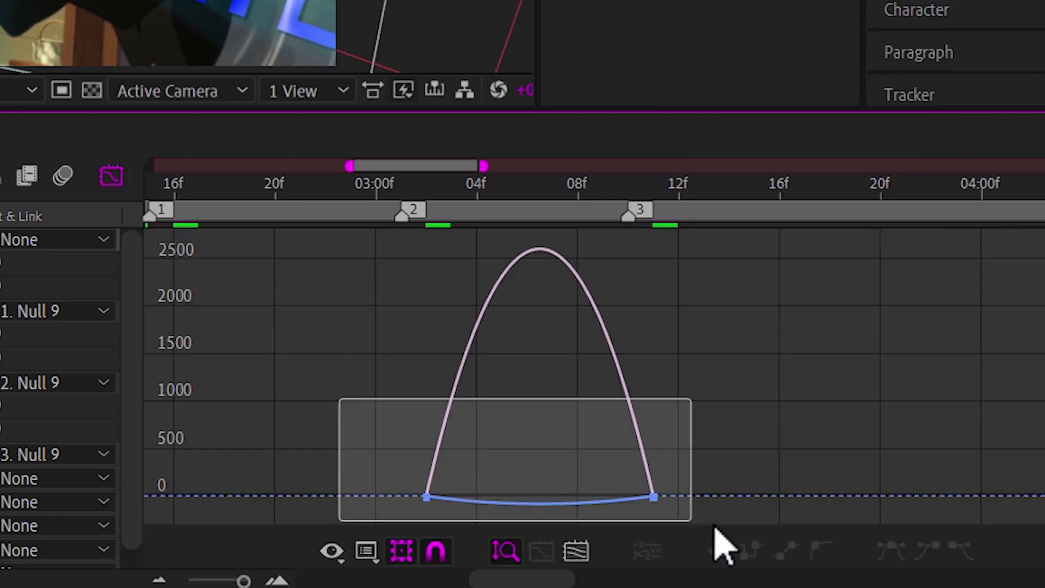
left_click_drag(462, 494, 516, 496)
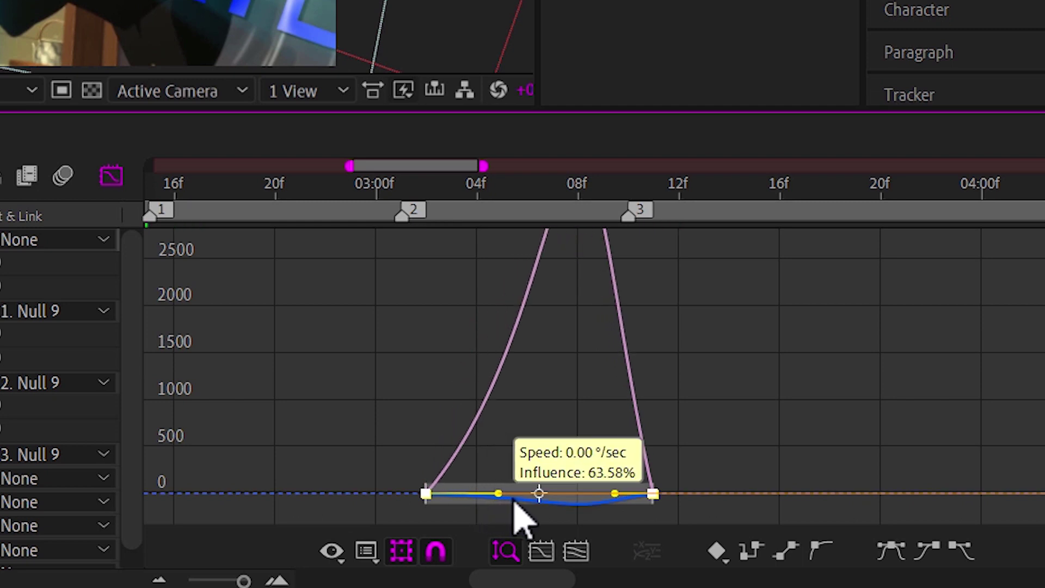
left_click_drag(615, 496, 537, 504)
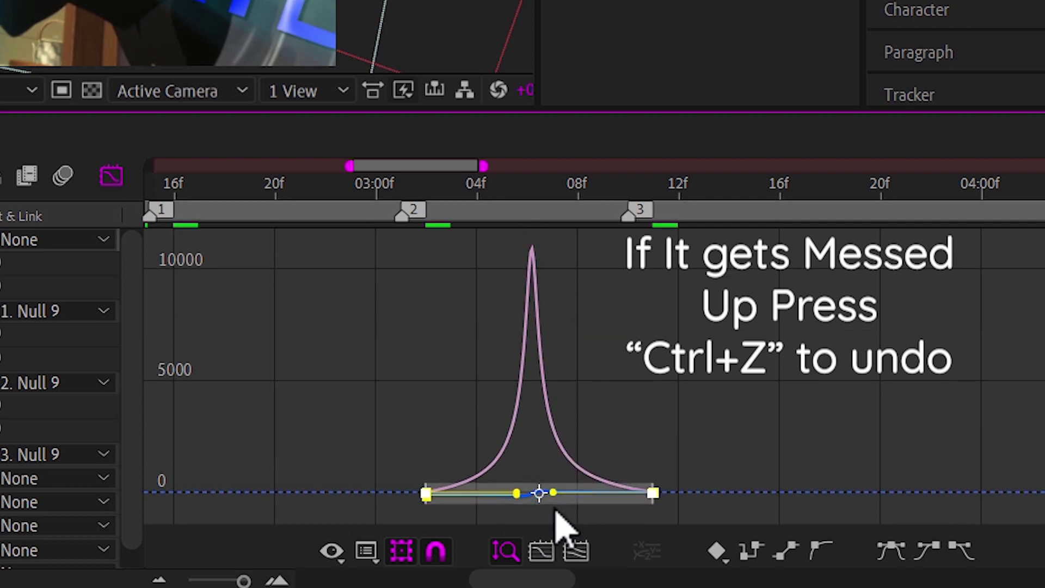
key("ctrl+z")
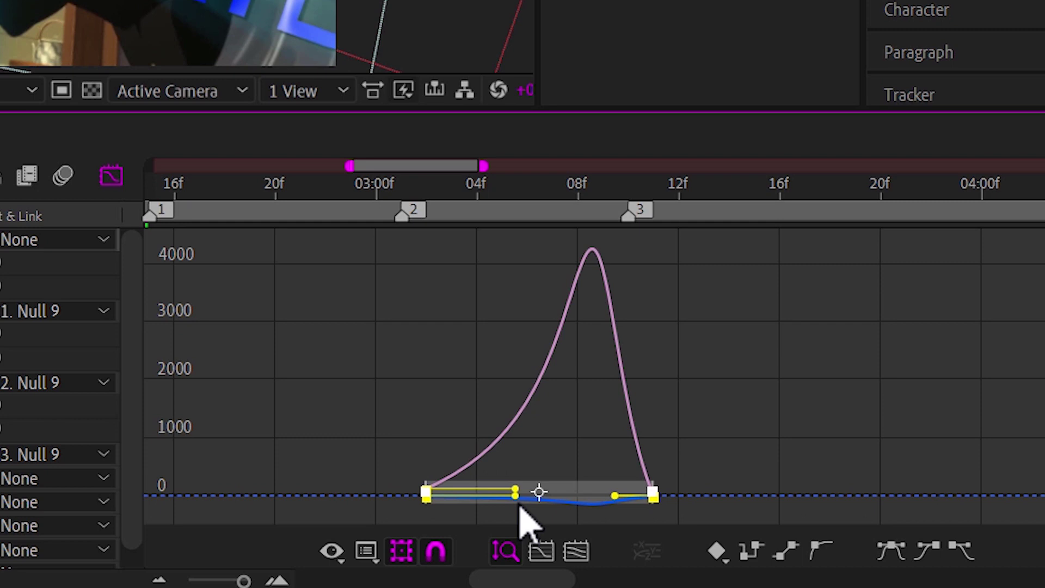
key("ctrl+z")
left_click_drag(471, 488, 521, 495)
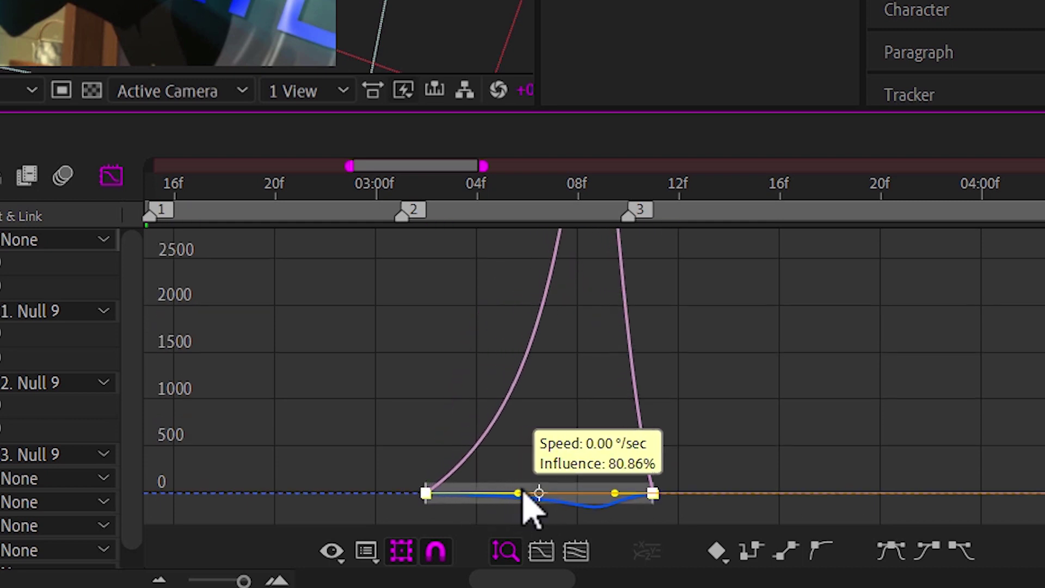
left_click_drag(617, 500, 592, 500)
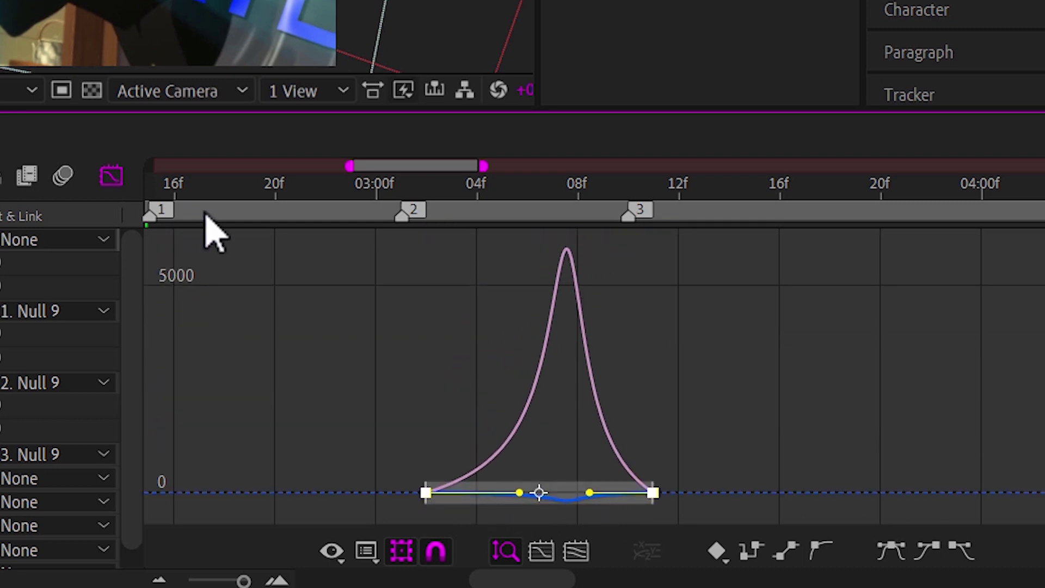
left_click(111, 175)
scroll(385, 401, "down", 5)
scroll(514, 392, "up", 5)
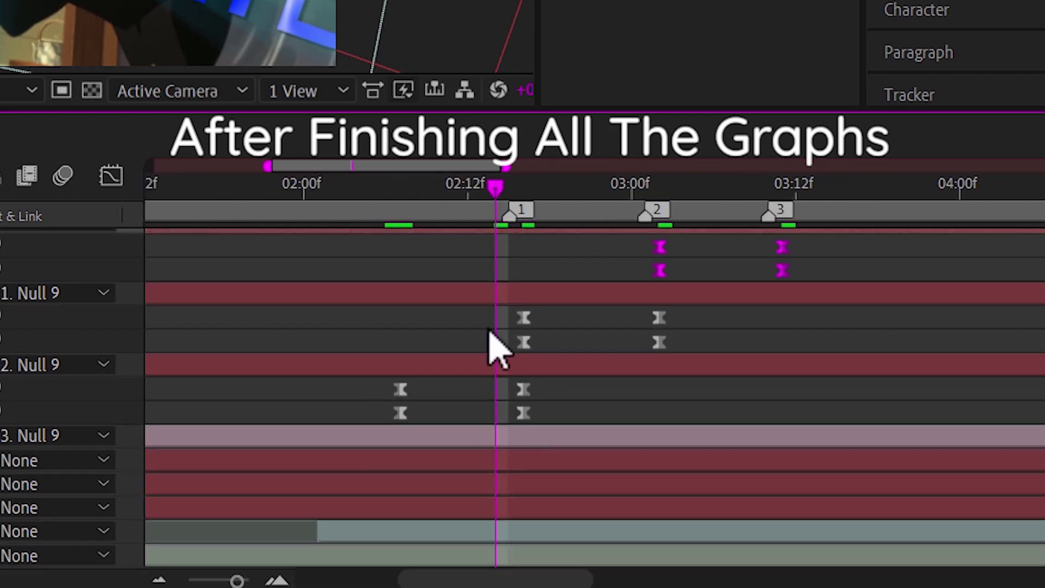
- Fine-tune the timing of the middle and top nulls' keyframes
scroll(514, 340, "up", 1)
left_click_drag(479, 403, 547, 423)
left_click_drag(530, 375, 515, 326)
left_click_drag(524, 359, 497, 357)
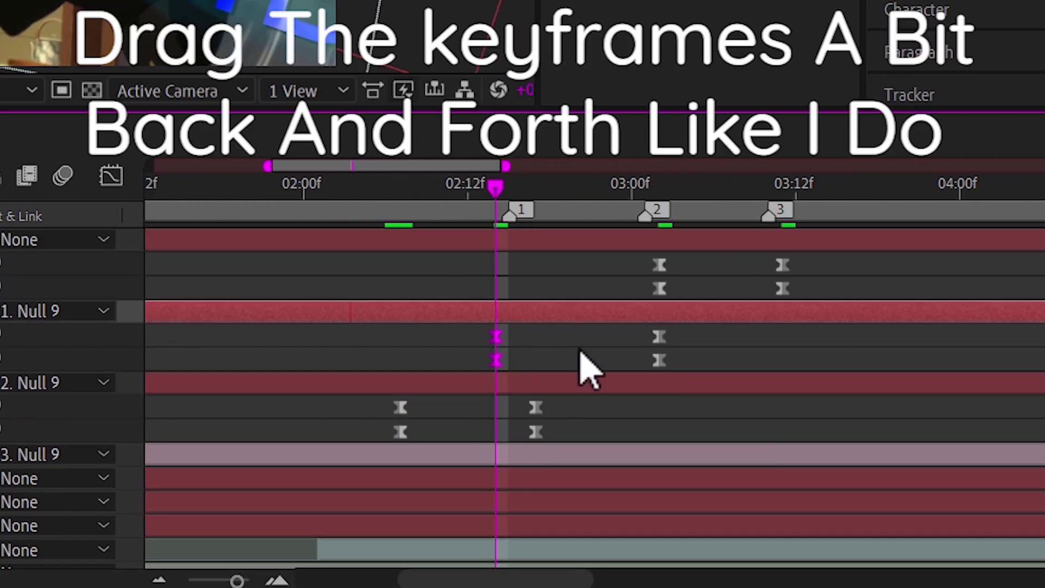
scroll(545, 392, "right", 2)
left_click(478, 408)
left_click_drag(479, 408, 495, 408)
scroll(460, 366, "right", 2)
left_click_drag(367, 331, 402, 362)
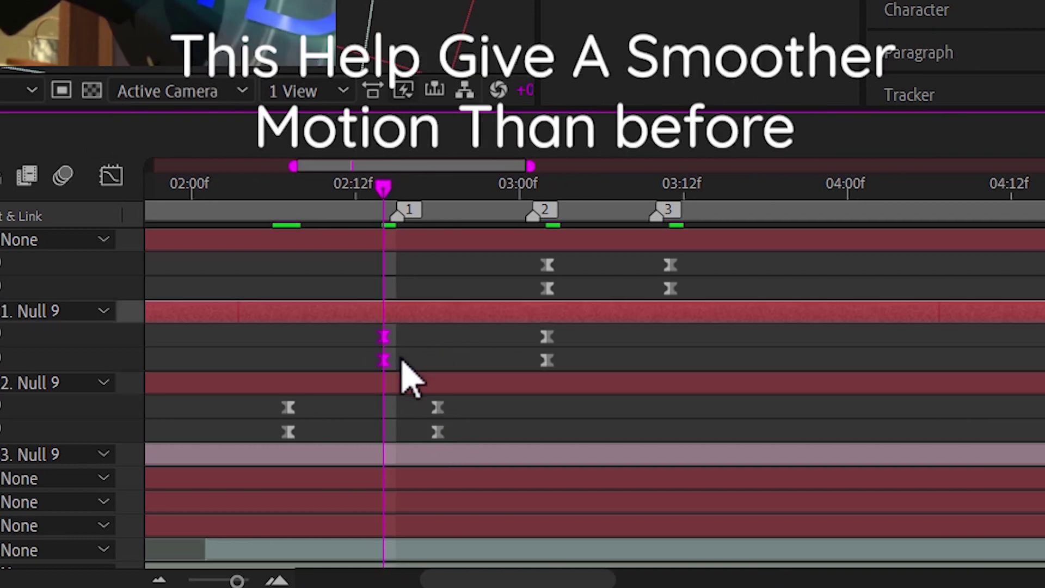
scroll(394, 339, "right", 5)
left_click_drag(430, 256, 410, 291)
left_click_drag(382, 338, 416, 368)
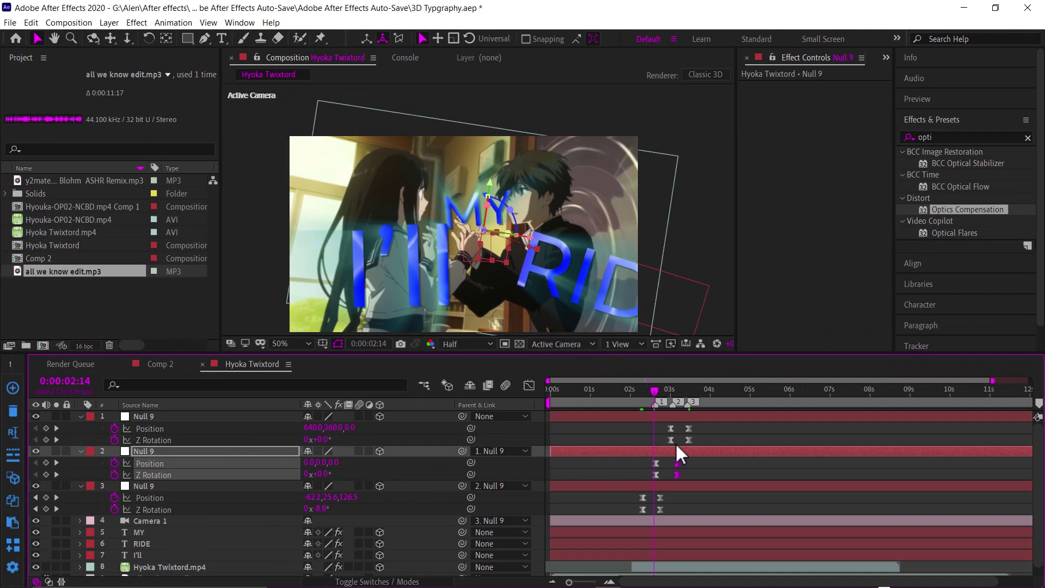
- Preview the camera move from 0:00:02:01 at Third resolution
left_click(632, 389)
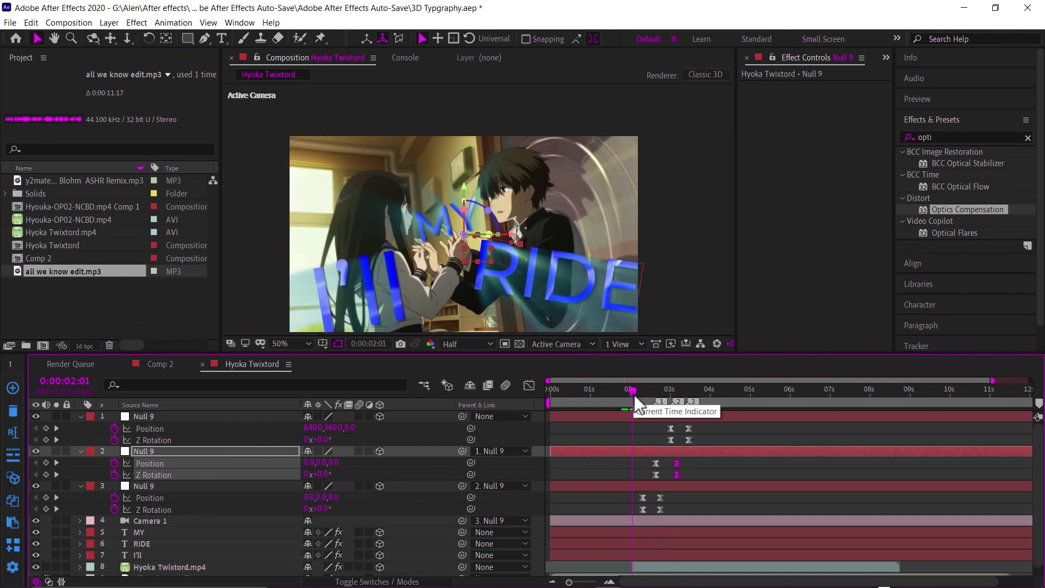
key("space")
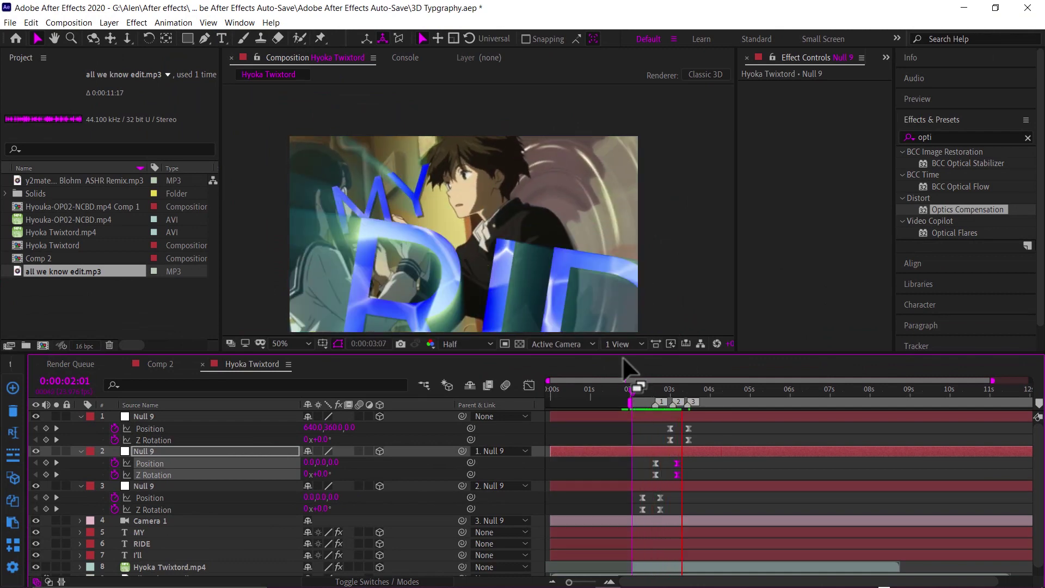
key("space")
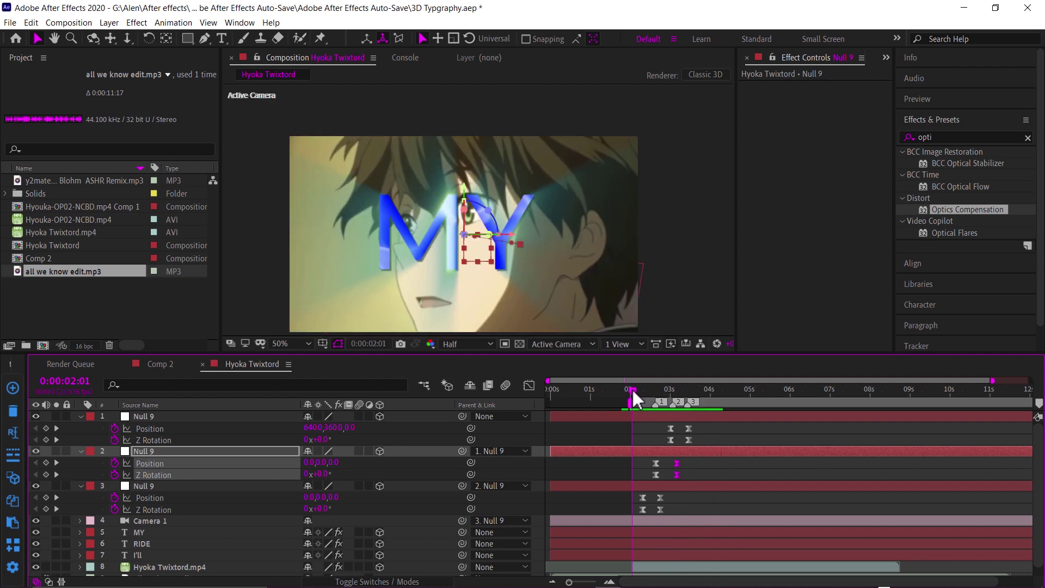
key("space")
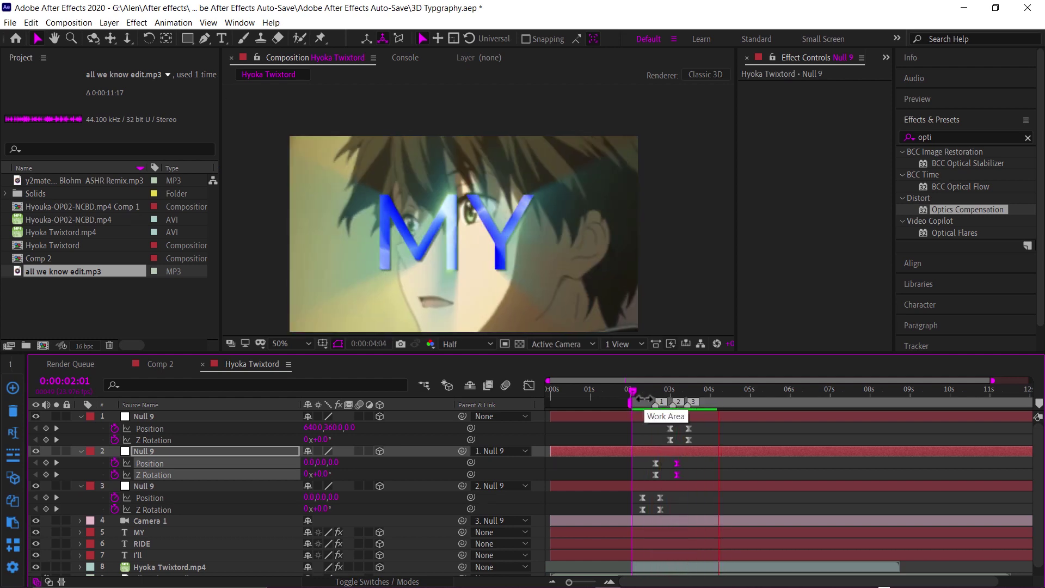
left_click(945, 100)
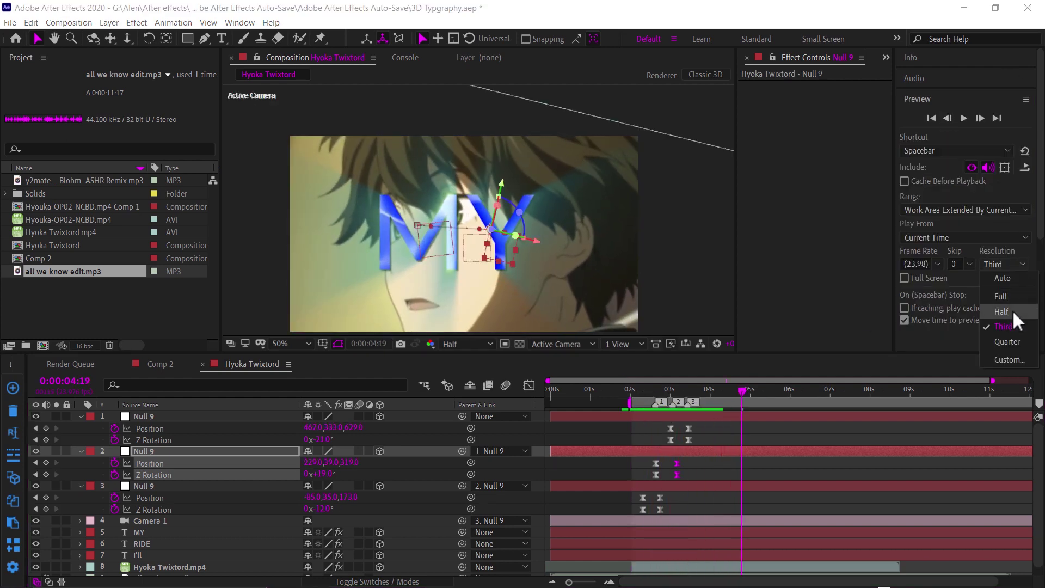
- Replay the camera move from 0:00:02:03 and select the I'll text layer
left_click(630, 390)
key("space")
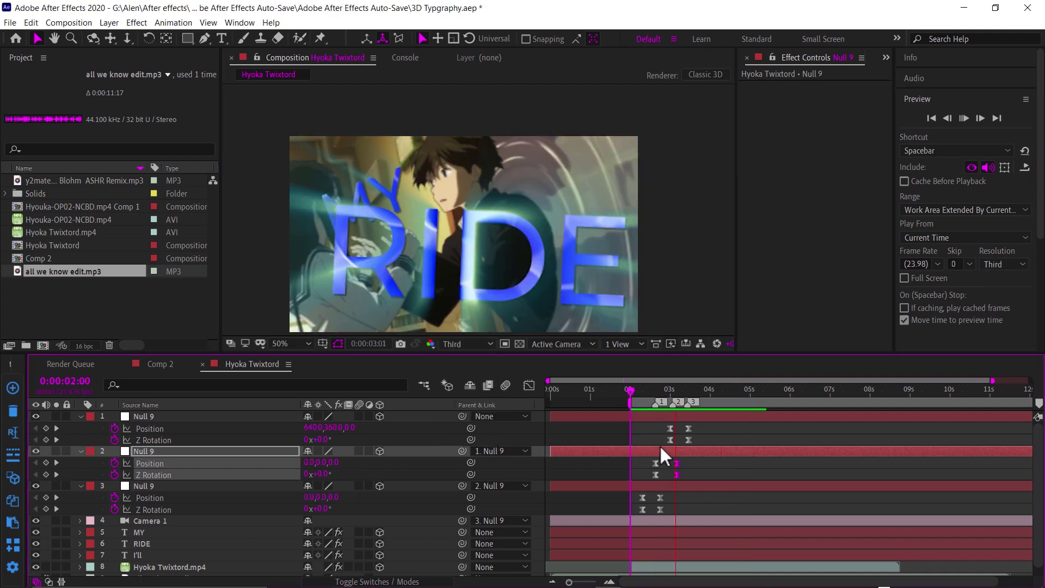
left_click(636, 393)
key("space")
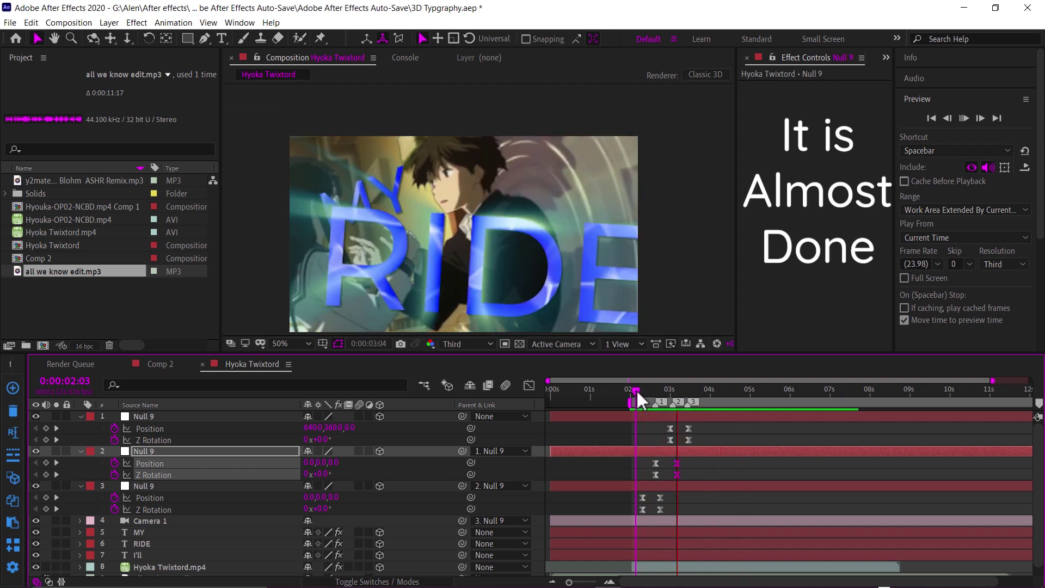
key("space")
left_click_drag(655, 397, 644, 398)
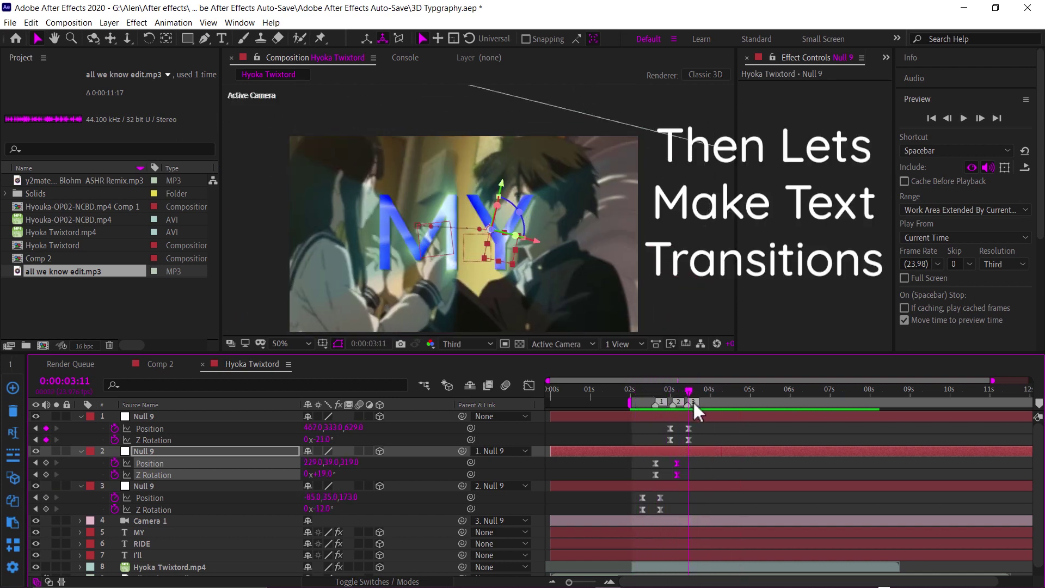
key("space")
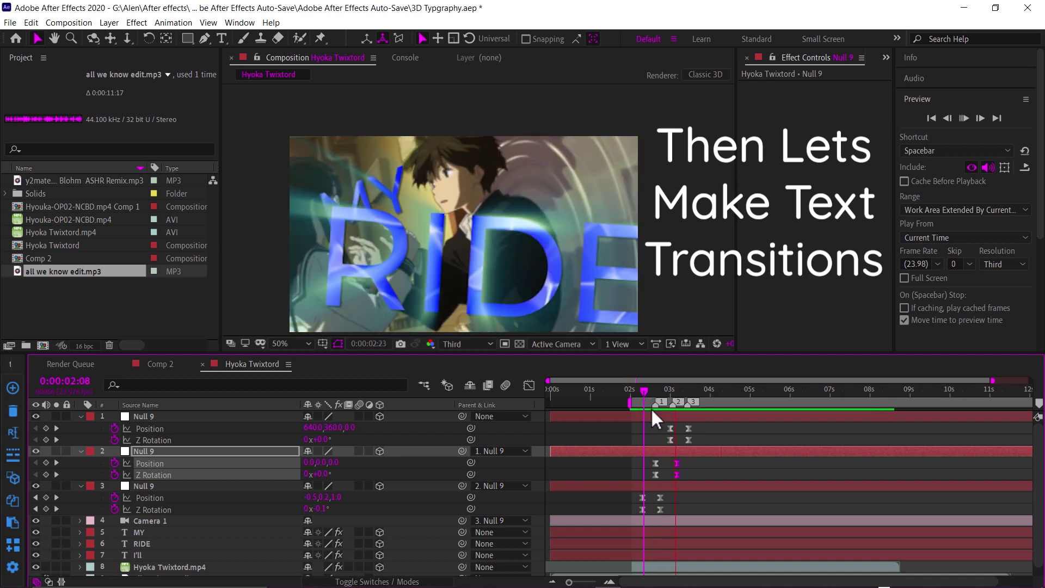
left_click(638, 391)
left_click_drag(638, 390, 646, 390)
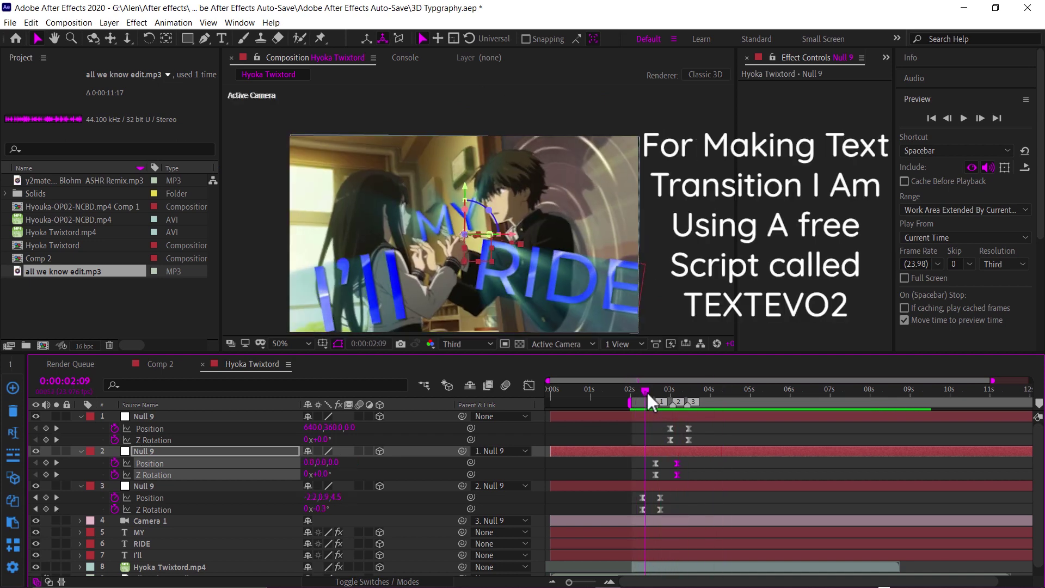
scroll(247, 468, "down", 1)
left_click(202, 546)
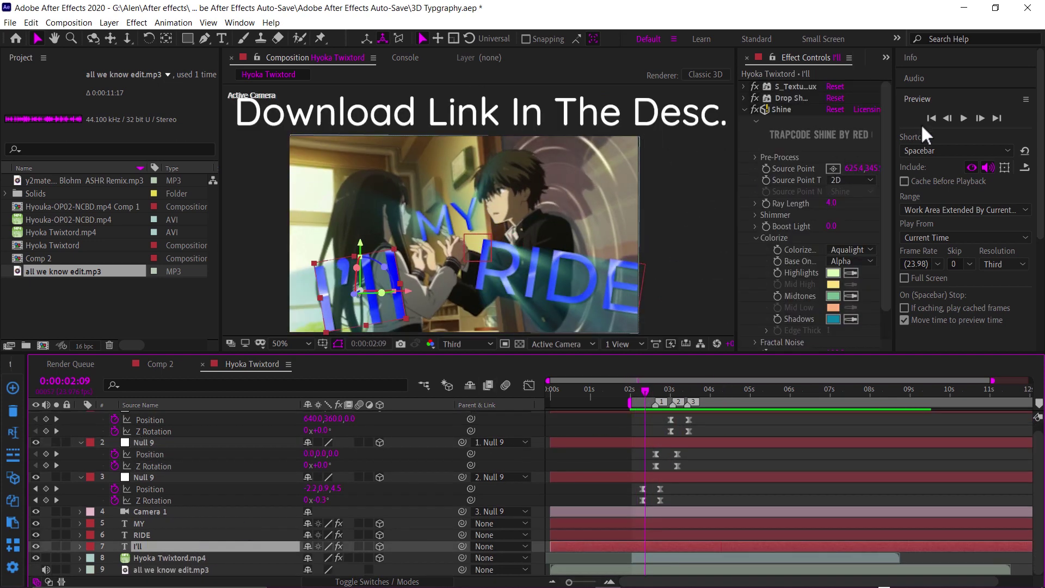
- Delete the unused Hyouka-OP02-NCBD.mp4 Comp 1 from the project
left_click(920, 99)
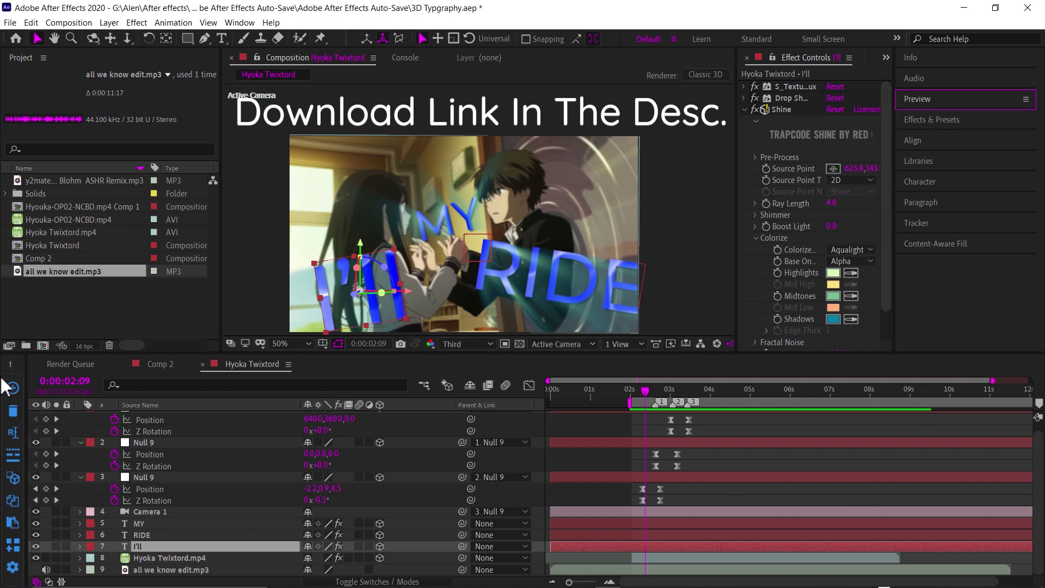
left_click(150, 207)
key("Delete")
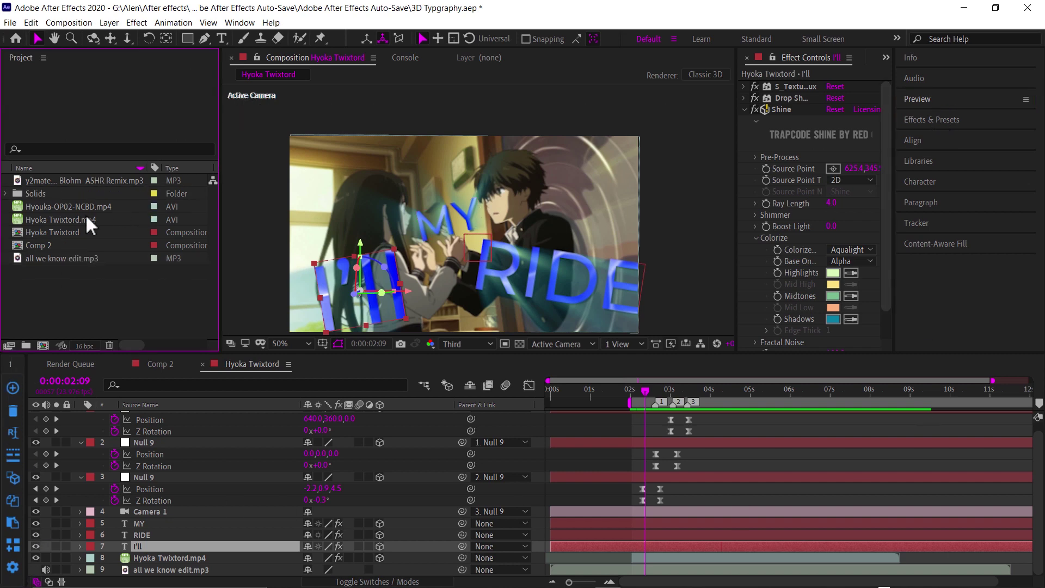
- Apply the TextEvo effect to the I'll text layer from the TextEvo2 panel
left_click(228, 23)
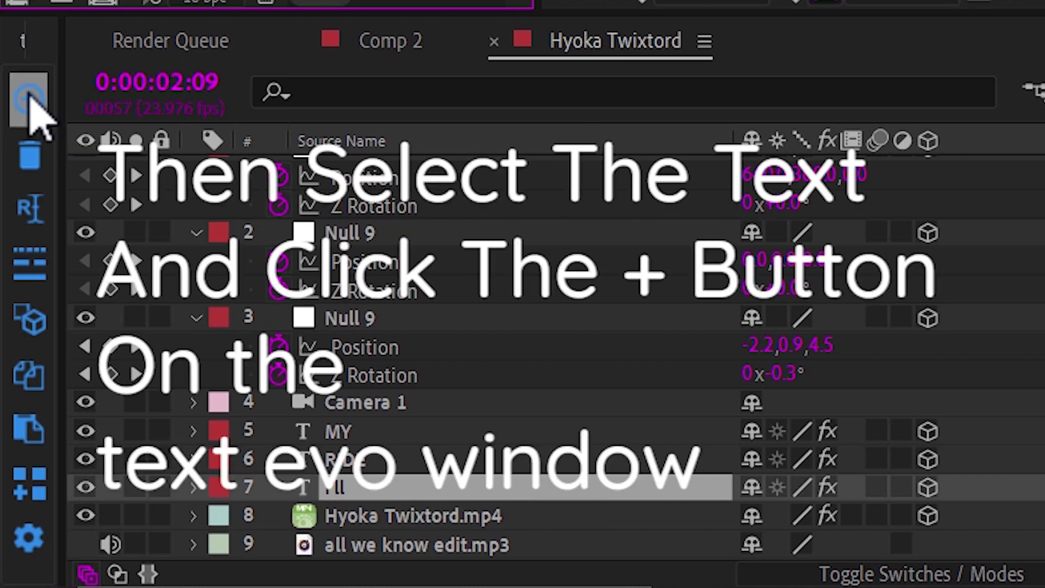
left_click(471, 469)
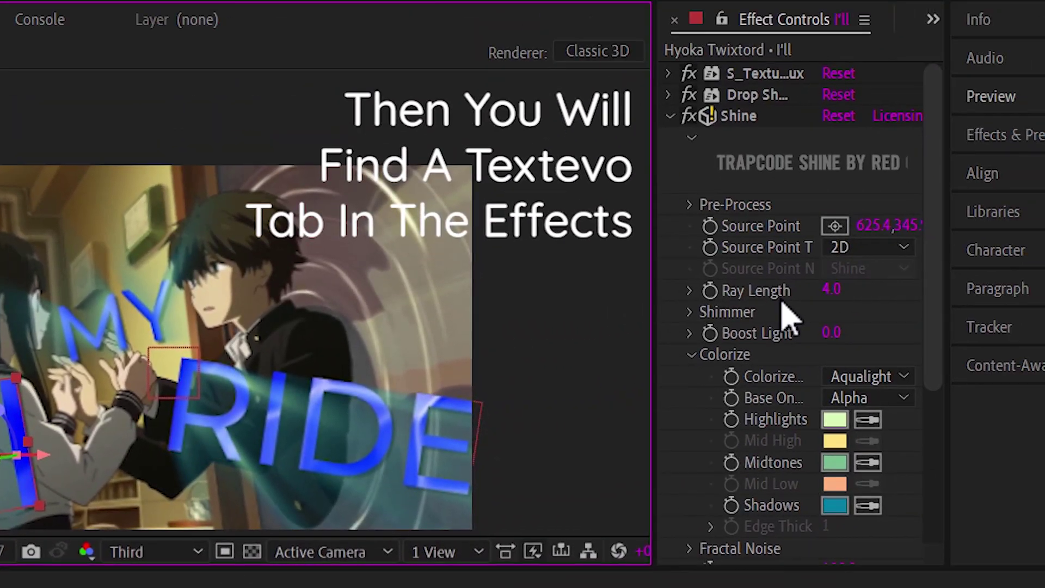
scroll(789, 313, "down", 5)
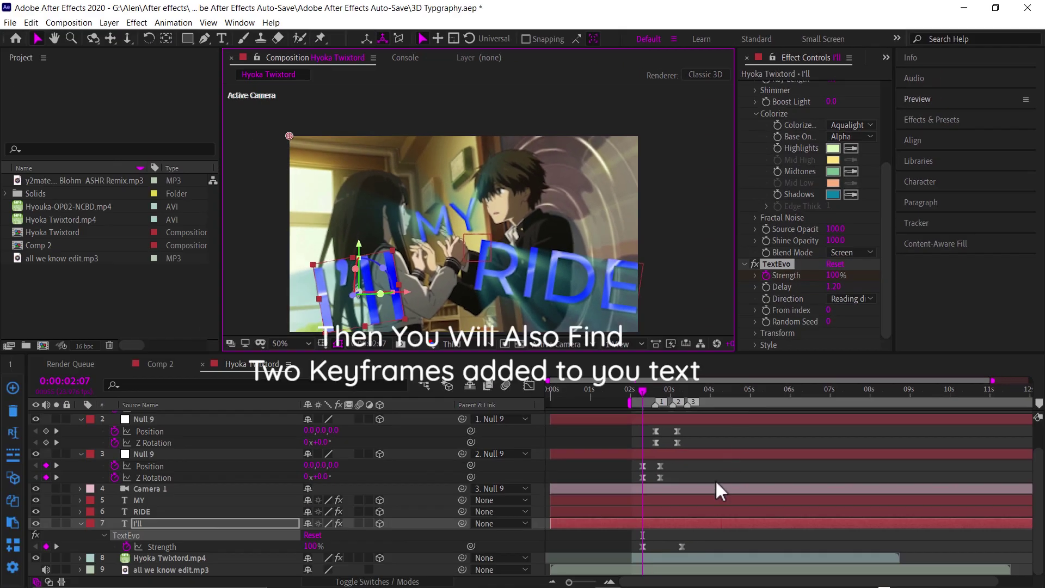
left_click_drag(738, 478, 754, 433)
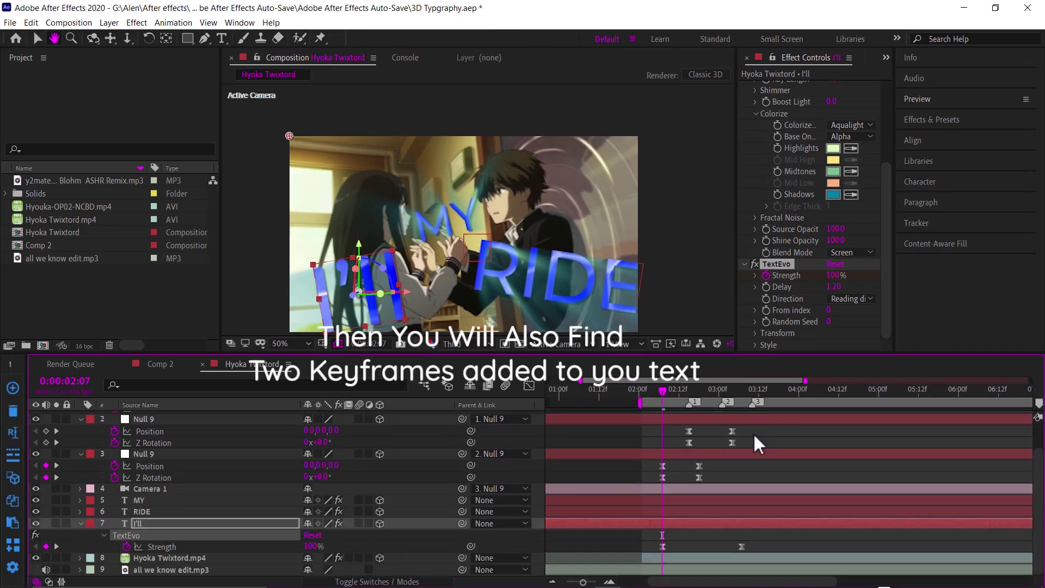
- Shift the Strength keyframes earlier so Strength reaches 0% at 0:00:03:06
left_click_drag(662, 383, 671, 385)
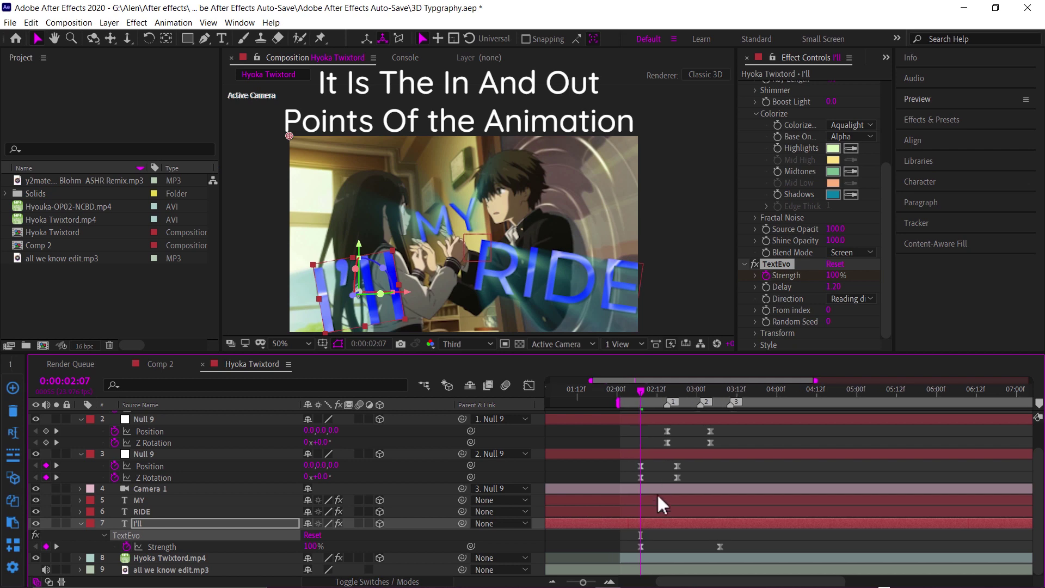
left_click_drag(641, 546, 631, 546)
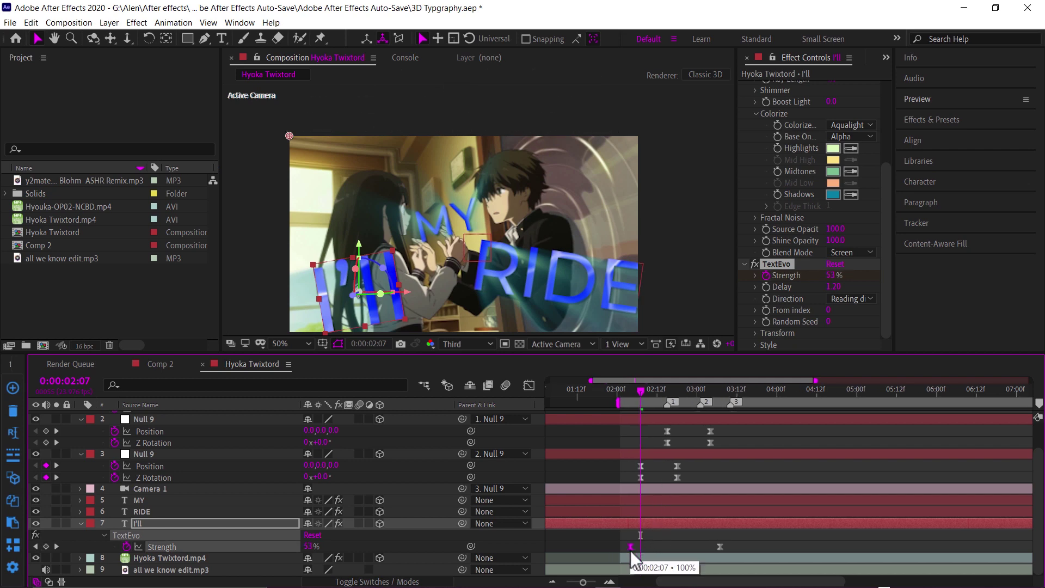
left_click_drag(720, 546, 681, 552)
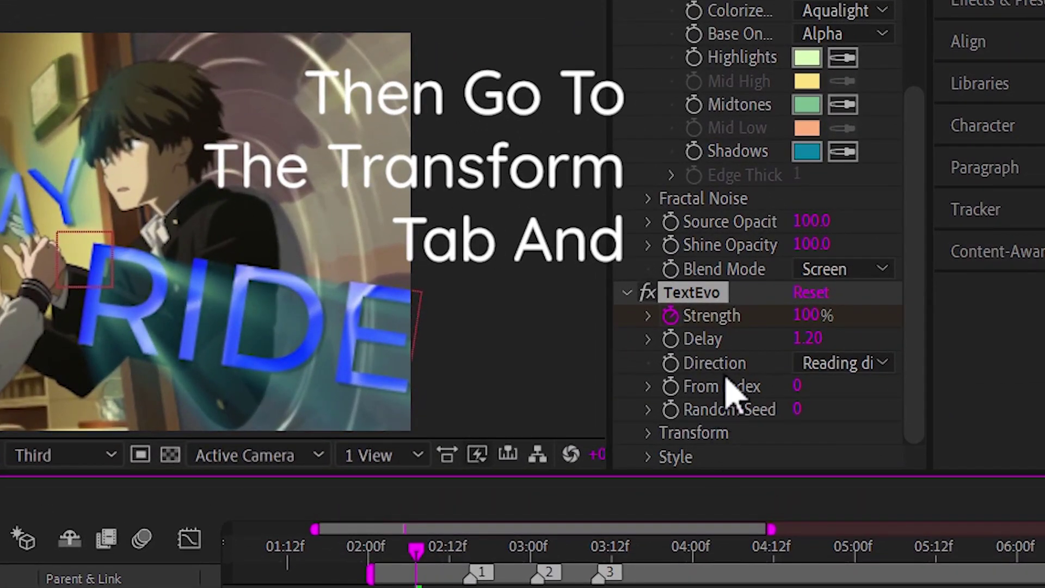
left_click(658, 434)
scroll(672, 401, "down", 3)
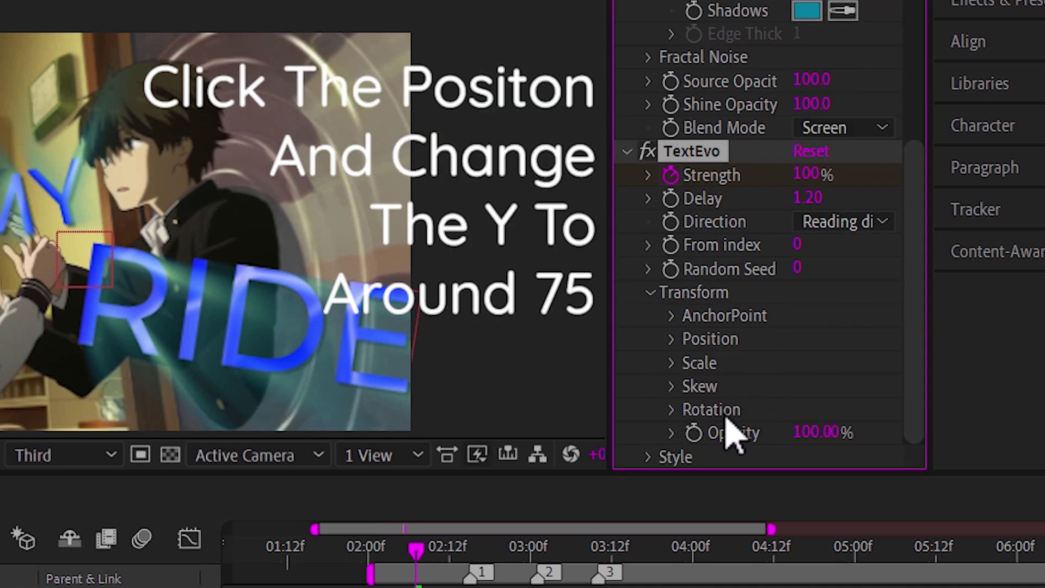
- Raise TextEvo's starting Position Y offset to 76 and scrub to check the letters
left_click(670, 339)
scroll(716, 321, "down", 1)
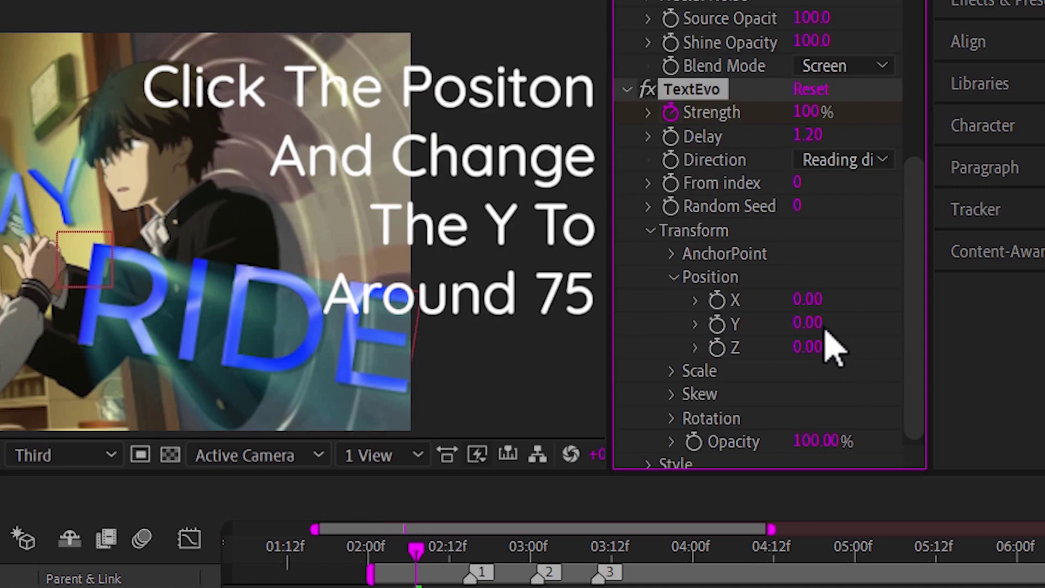
left_click_drag(854, 321, 876, 321)
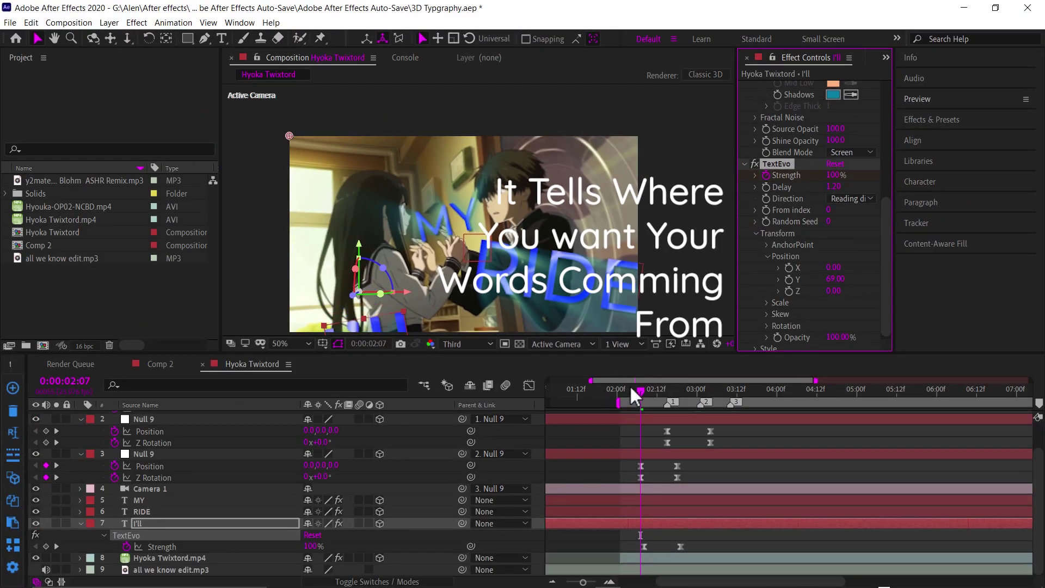
left_click_drag(636, 390, 661, 391)
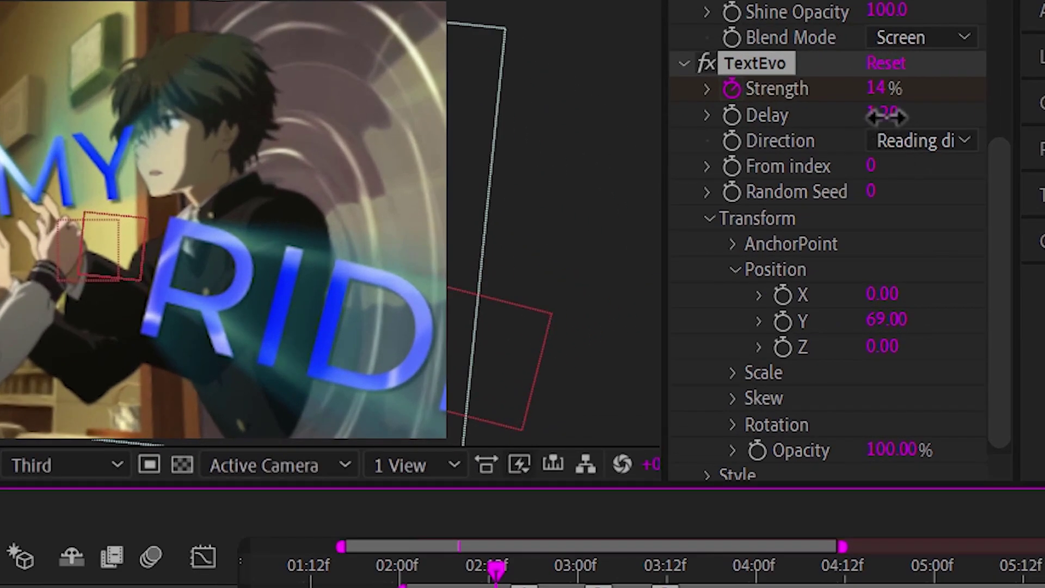
- Set the TextEvo Delay to 2.00 to space out the letter timing
left_click(884, 115)
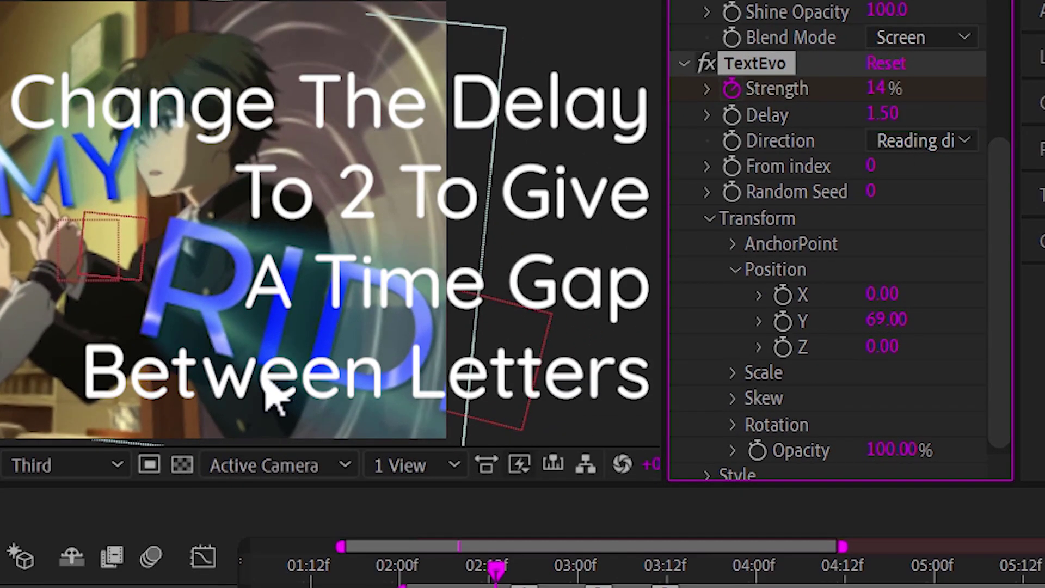
left_click(898, 115)
type("2")
key("Return")
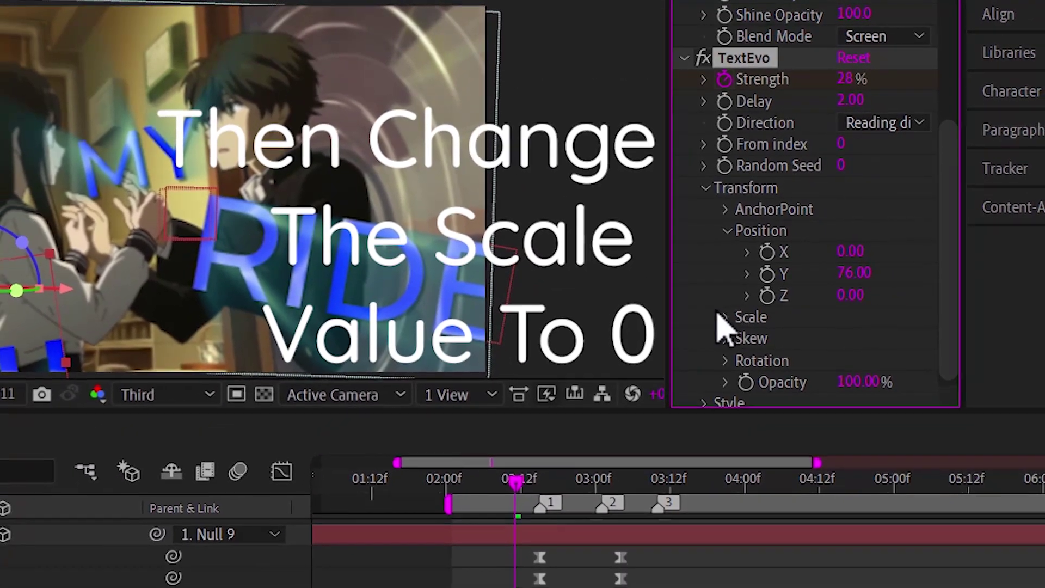
left_click(726, 326)
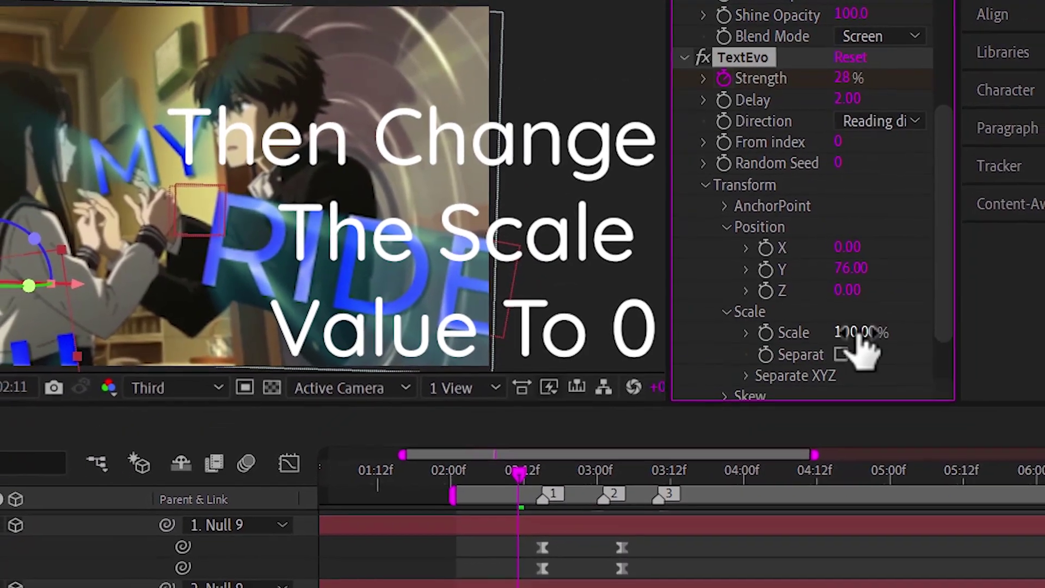
- Start the I'll letters at 0% scale in TextEvo and scrub to check the scale-in
left_click_drag(857, 330, 579, 370)
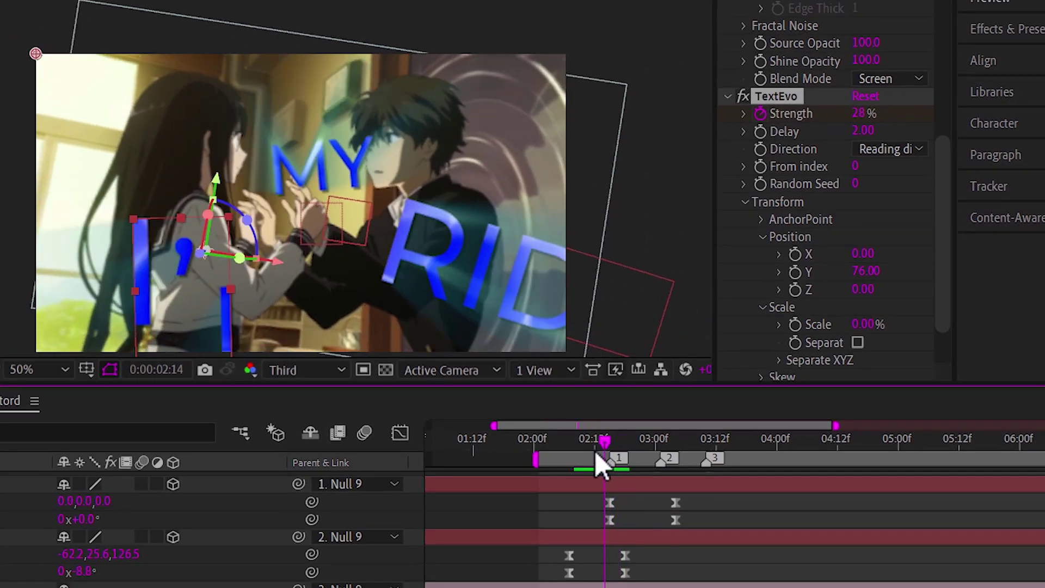
left_click_drag(595, 451, 629, 460)
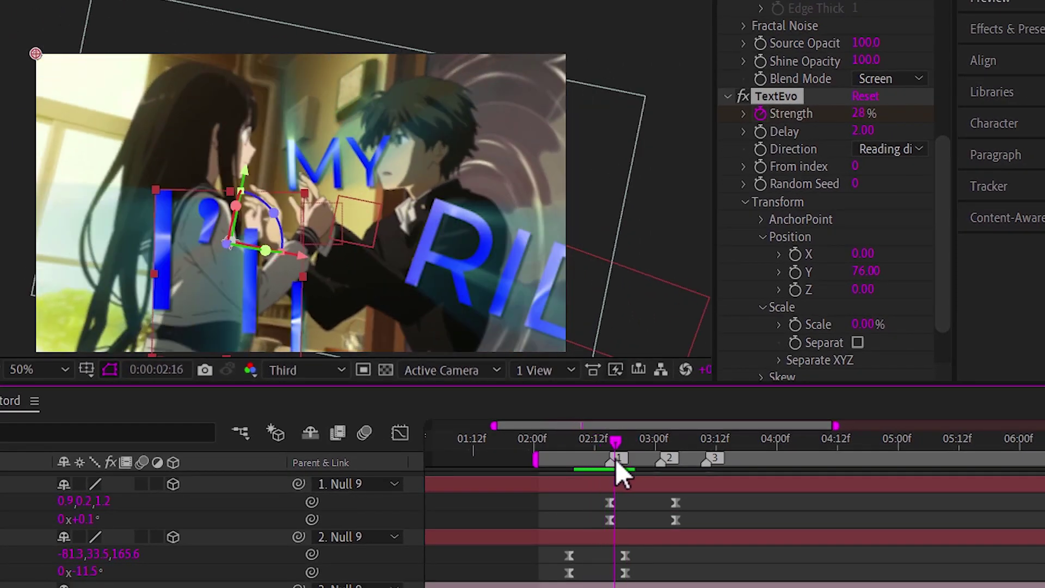
scroll(914, 245, "down", 2)
- Set the letters' starting rotation to −80° and review the spin-in
left_click(743, 335)
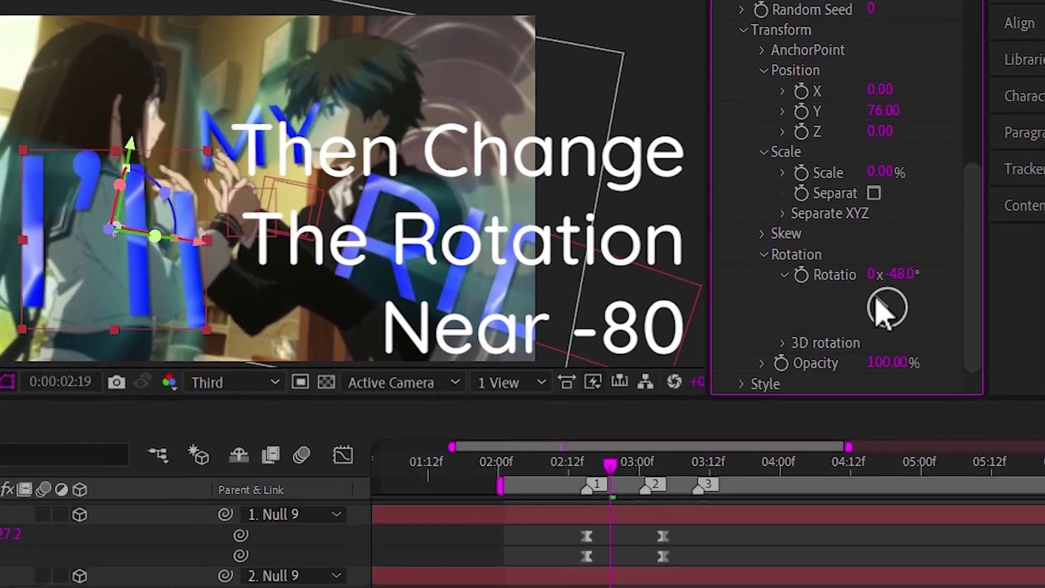
left_click_drag(659, 463, 625, 451)
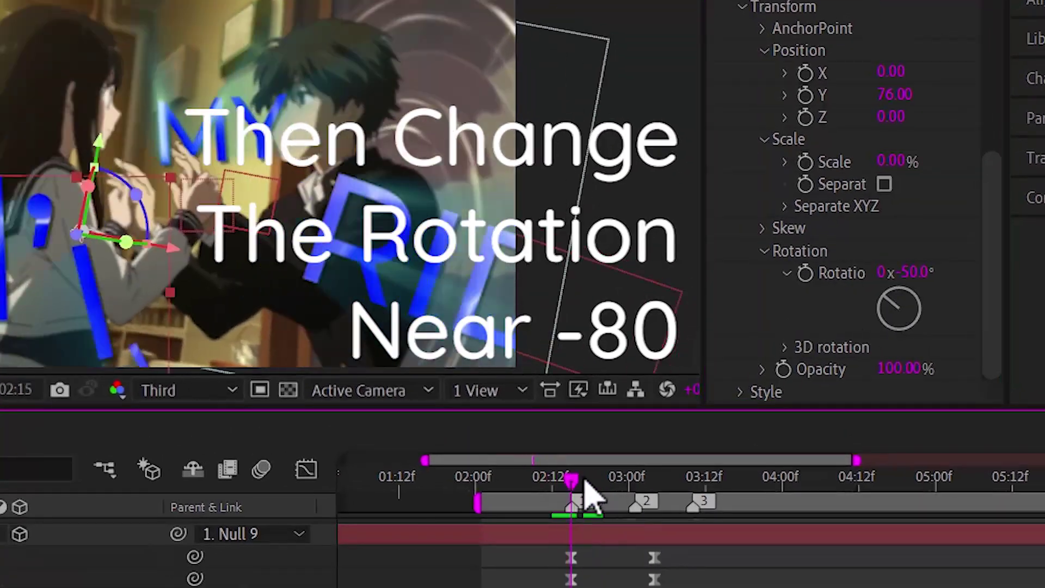
left_click_drag(571, 482, 597, 493)
left_click_drag(903, 311, 934, 306)
left_click_drag(597, 481, 604, 482)
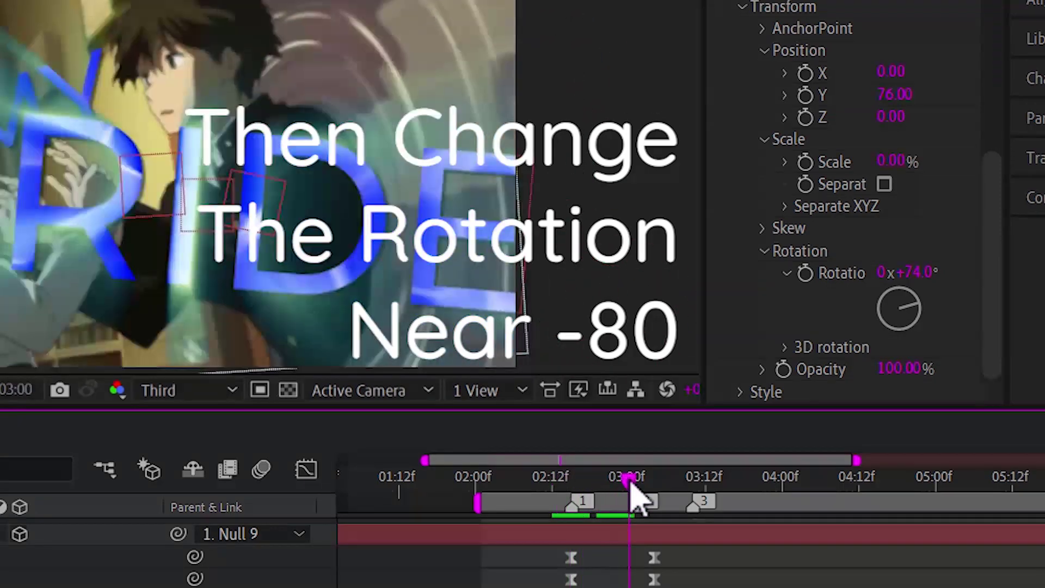
left_click_drag(933, 304, 880, 317)
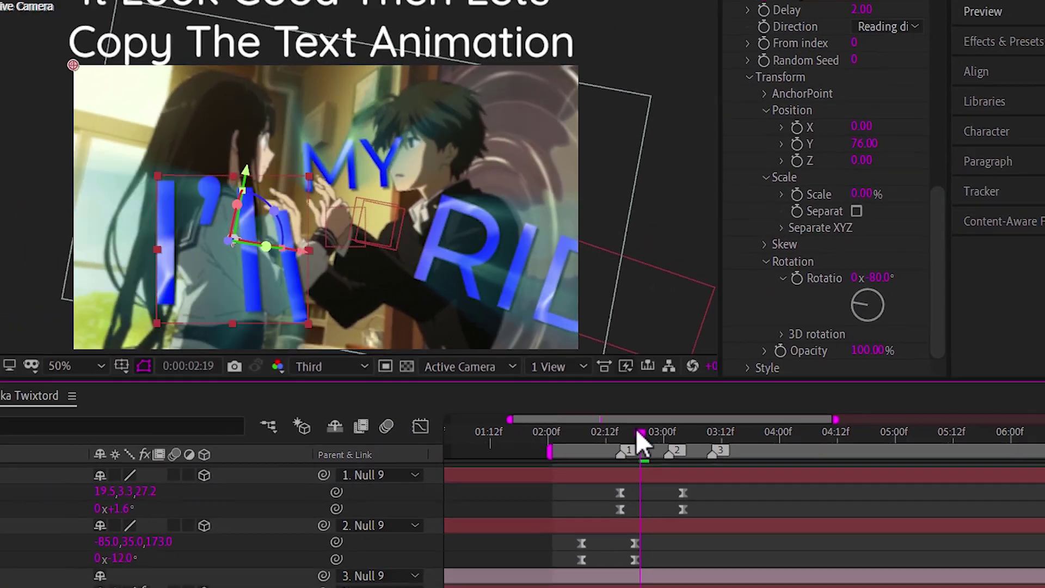
mouse_move(655, 391)
left_mouse_down()
mouse_move(689, 403)
mouse_move(674, 401)
left_mouse_up()
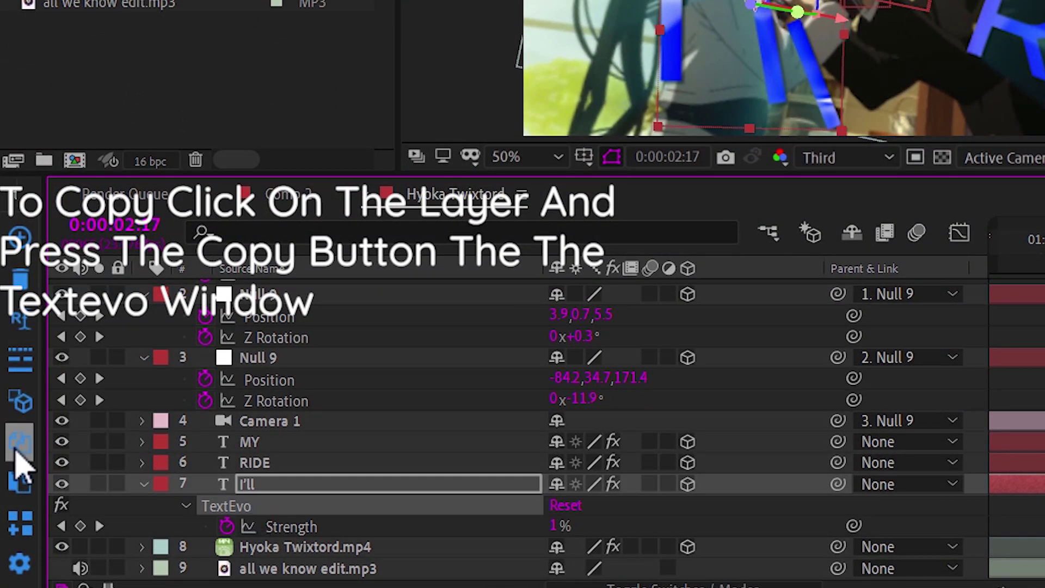
- Copy TextEvo from the I'll layer, paste it onto RIDE, and reveal its keyframes with U
left_click(11, 457)
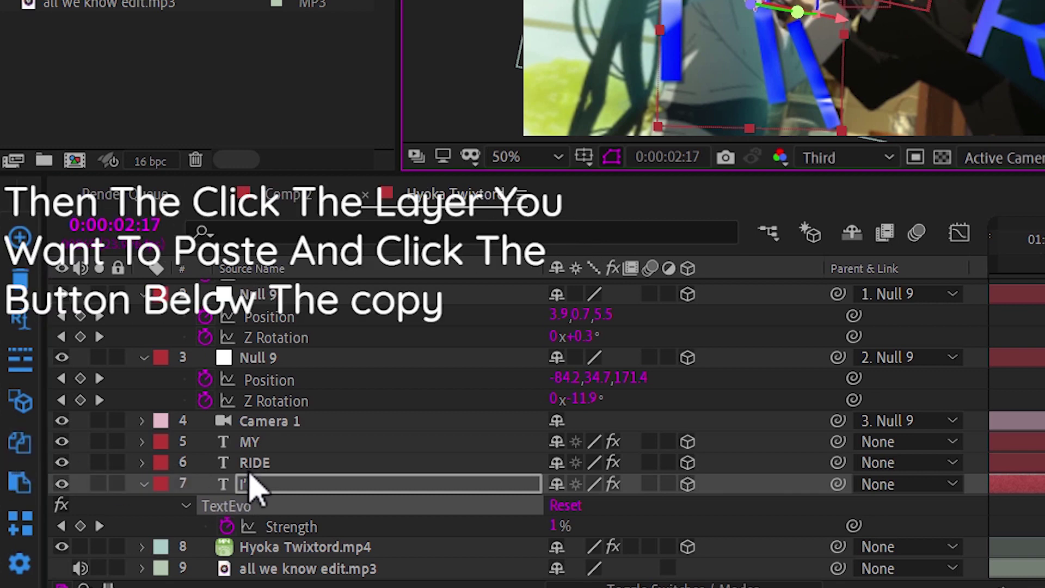
left_click(255, 463)
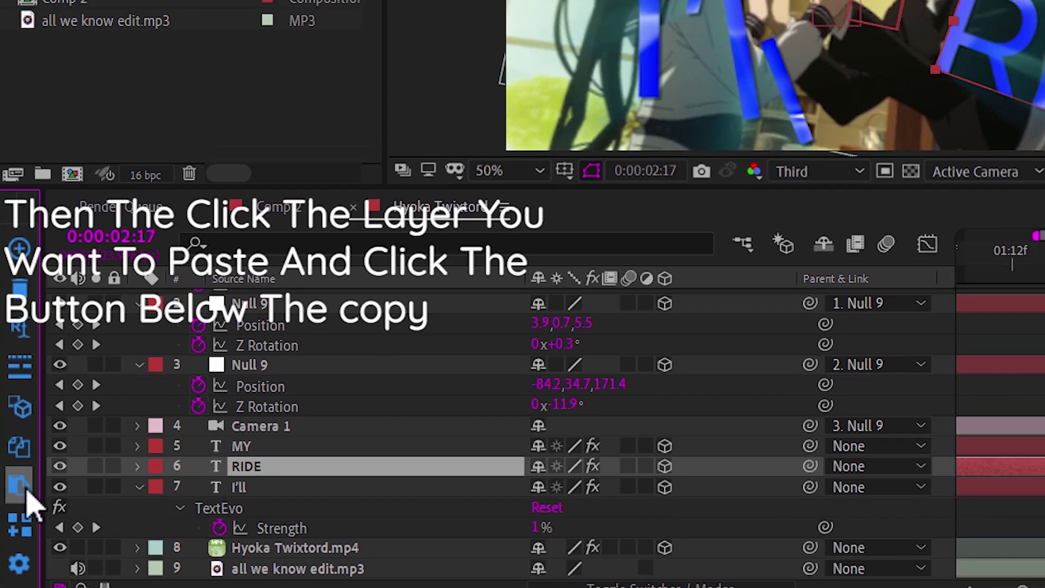
left_click(21, 482)
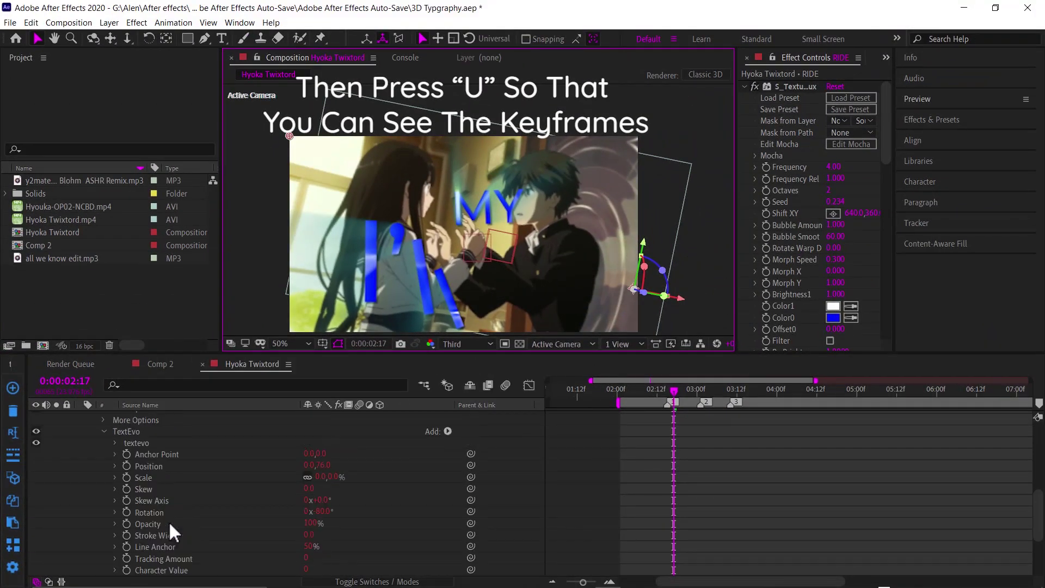
key("u")
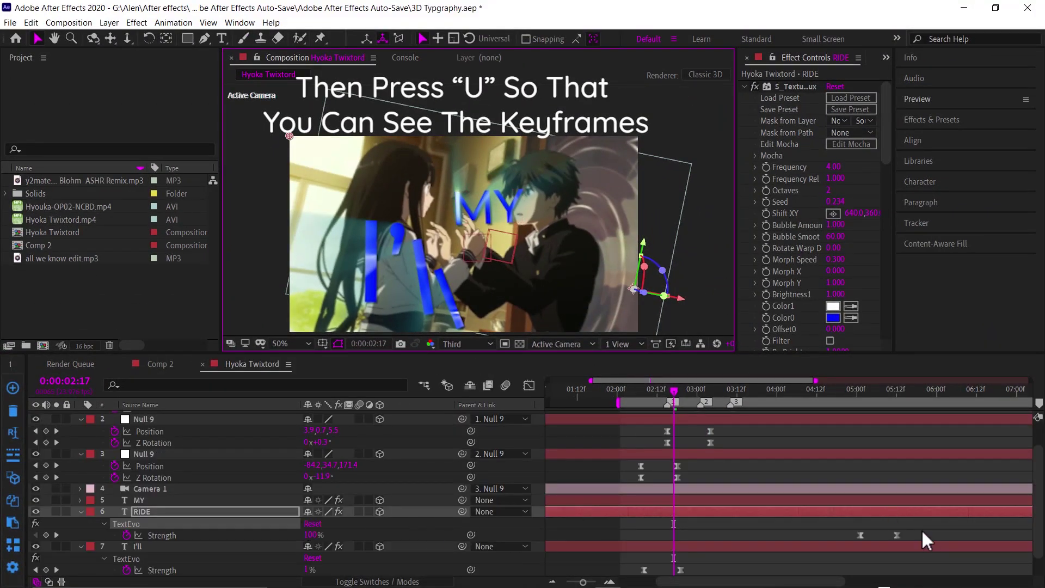
- Shift RIDE's Strength keyframes earlier, snapping the second one to 03:02
left_click_drag(922, 531, 853, 541)
left_click_drag(699, 544, 673, 534)
key("equal")
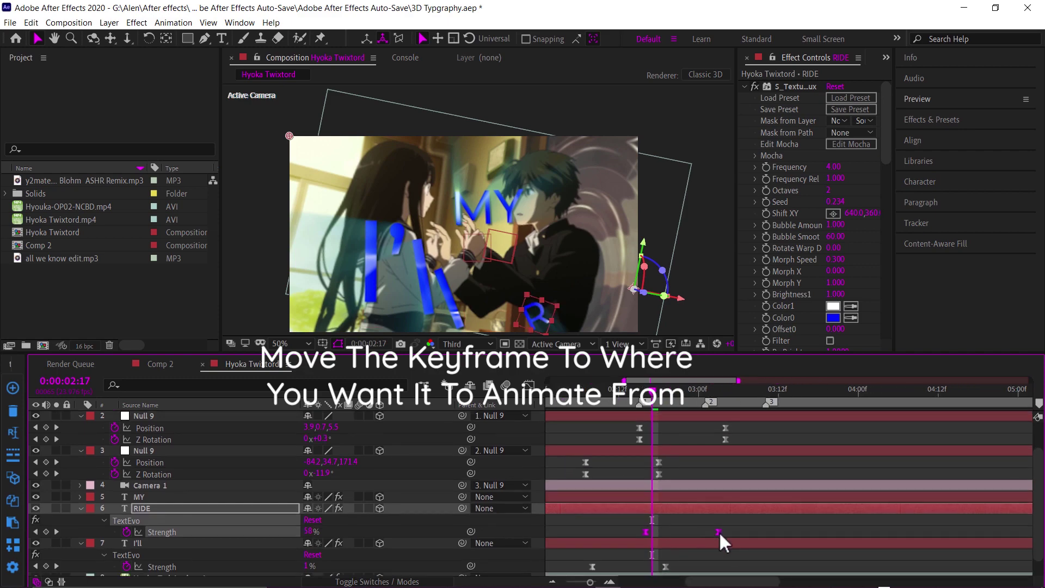
left_click(681, 400)
left_click_drag(685, 401, 730, 389)
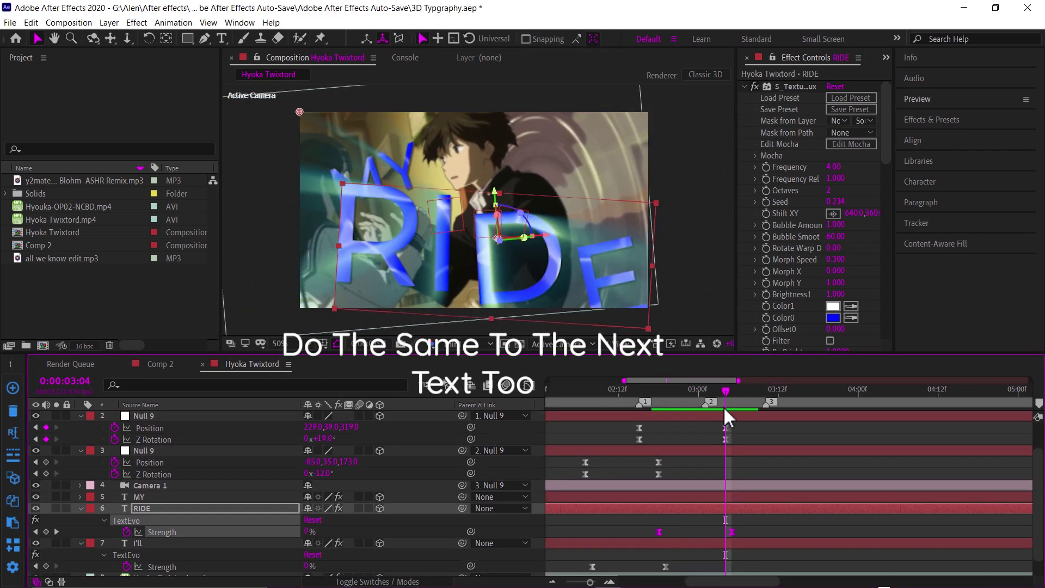
left_click_drag(729, 387, 711, 402)
left_click(733, 527)
left_click_drag(732, 531, 712, 532)
mouse_move(731, 391)
left_mouse_down()
mouse_move(732, 415)
mouse_move(699, 414)
mouse_move(752, 391)
left_mouse_up()
- Reveal MY's TextEvo Strength keyframes and park the playhead at 03:11
left_click(138, 496)
scroll(161, 498, "down", 5)
key("u")
left_click(789, 500)
key("semicolon")
left_click(714, 391)
key("equal")
key("equal")
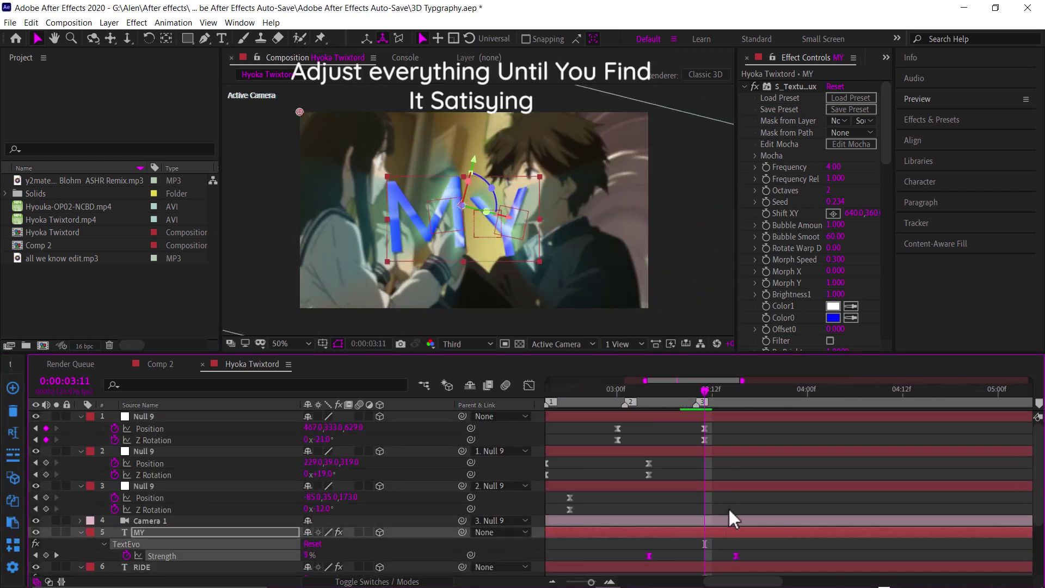
- Move MY's Strength keyframe onto the 03:11 playhead
scroll(728, 508, "down", 3)
left_click(748, 494)
left_click_drag(748, 494, 725, 492)
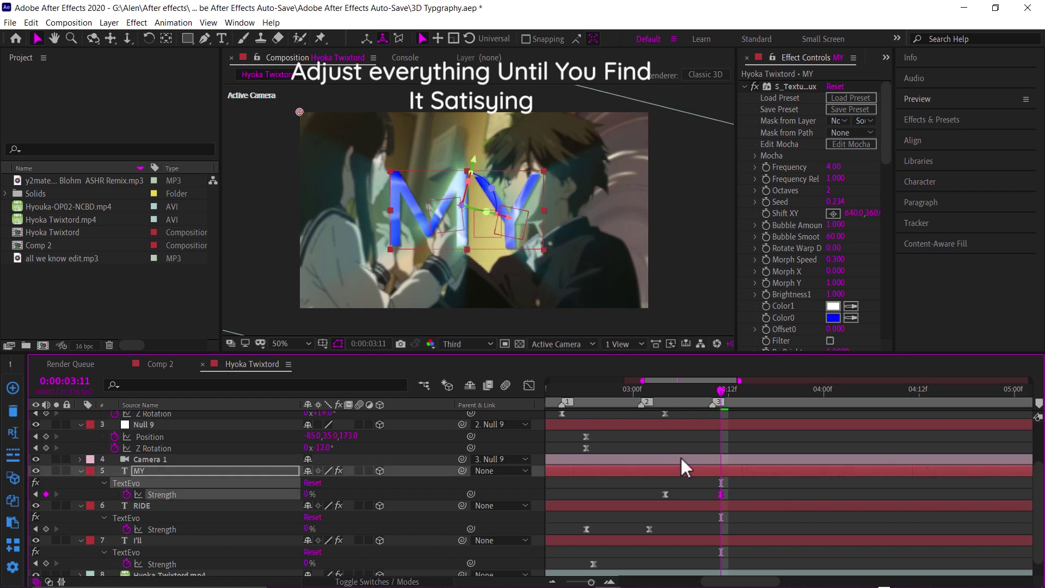
scroll(680, 458, "up", 3)
left_click_drag(586, 386, 537, 384)
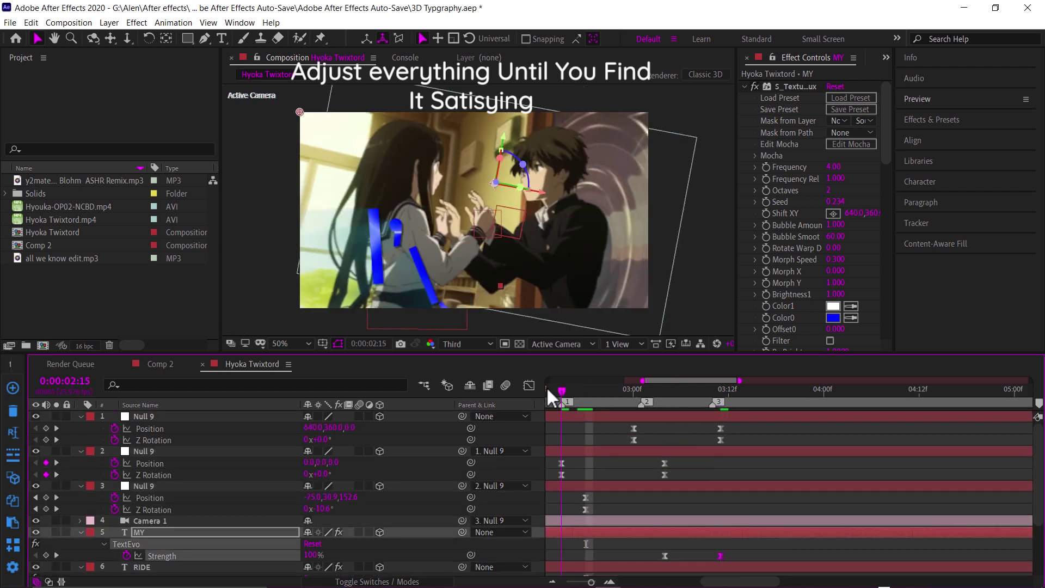
- Preview the animation from about 02:03 through 03:02
left_click(588, 390)
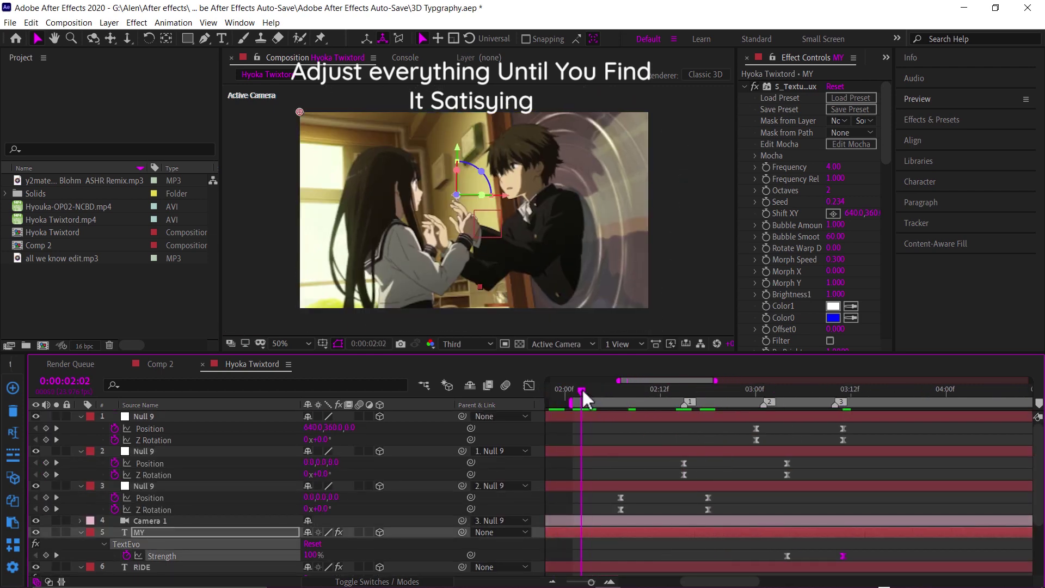
key("space")
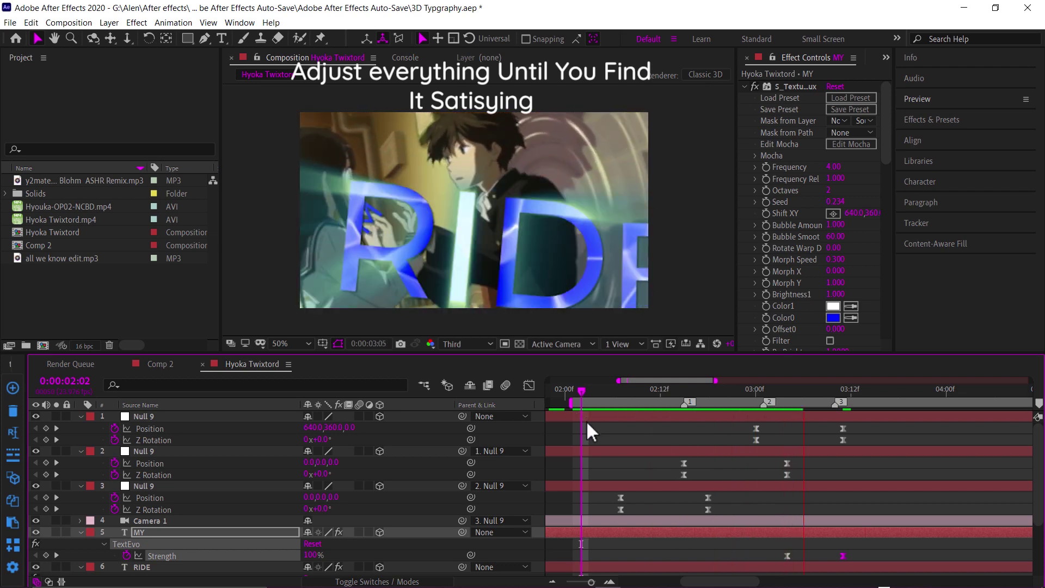
left_click_drag(753, 391, 773, 393)
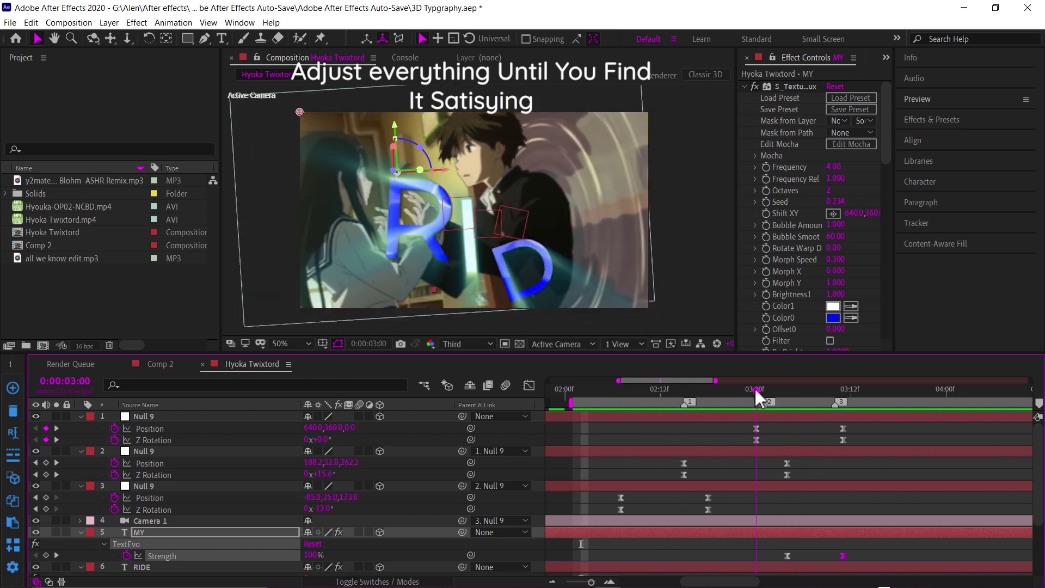
key("ctrl+Down")
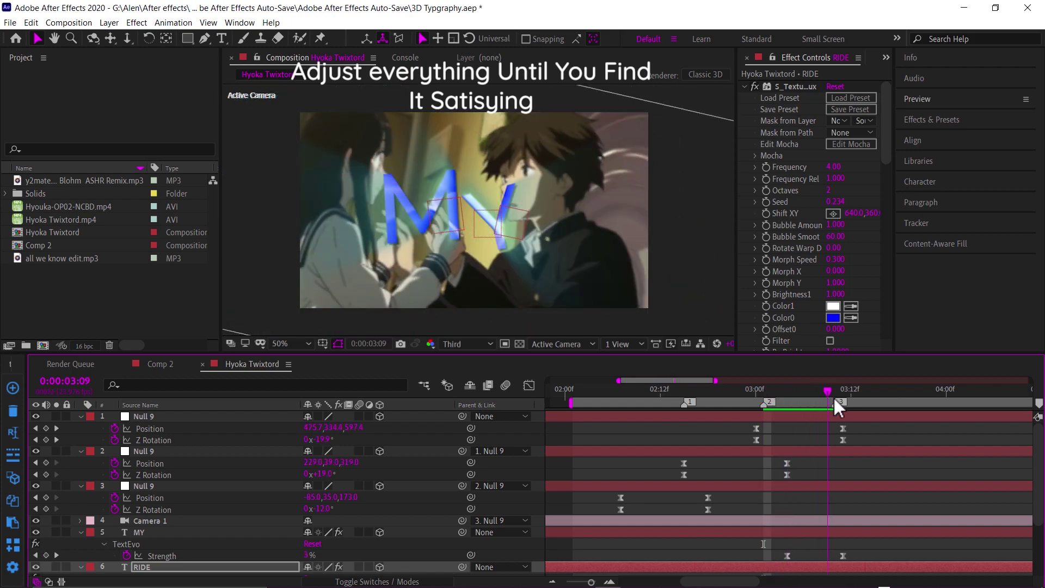
left_click_drag(774, 397, 573, 391)
key("ctrl+Up")
key("space")
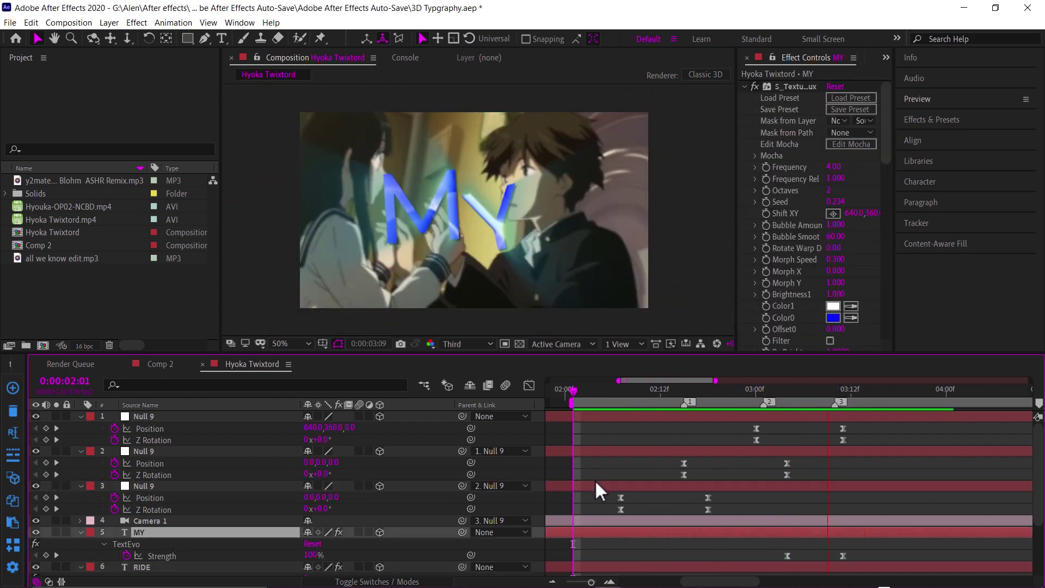
- Play the full preview again, then select the first Null 9 layer
key("space")
scroll(671, 433, "down", 5)
key("space")
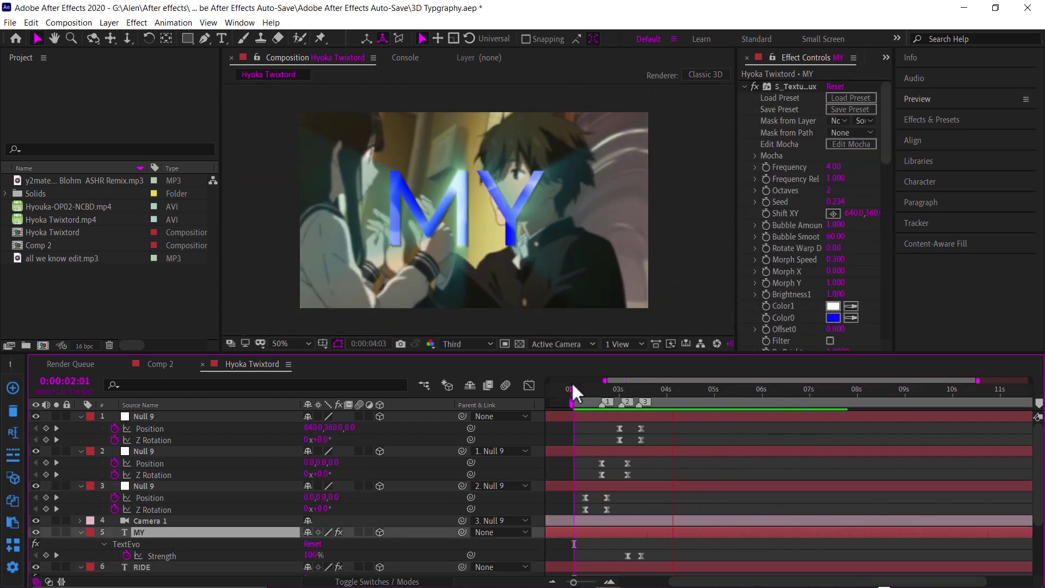
left_click(472, 204)
key("space")
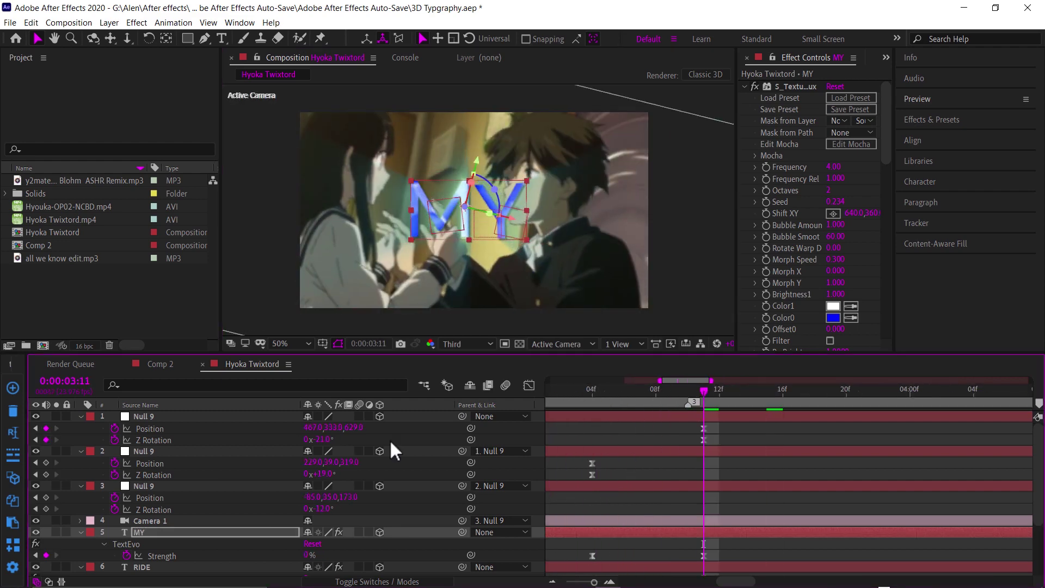
left_click(618, 416)
scroll(619, 393, "up", 5)
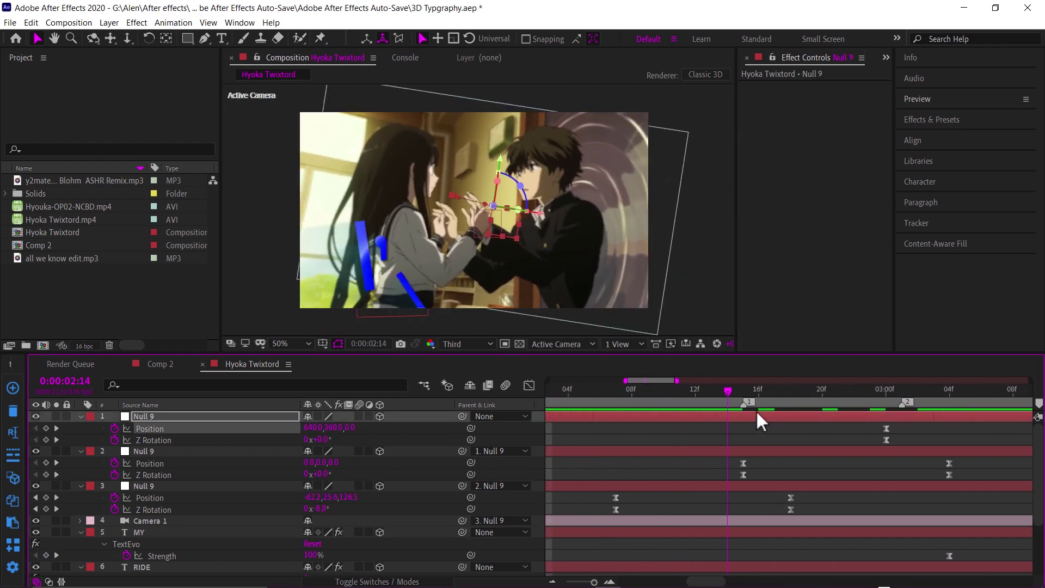
scroll(834, 452, "down", 5)
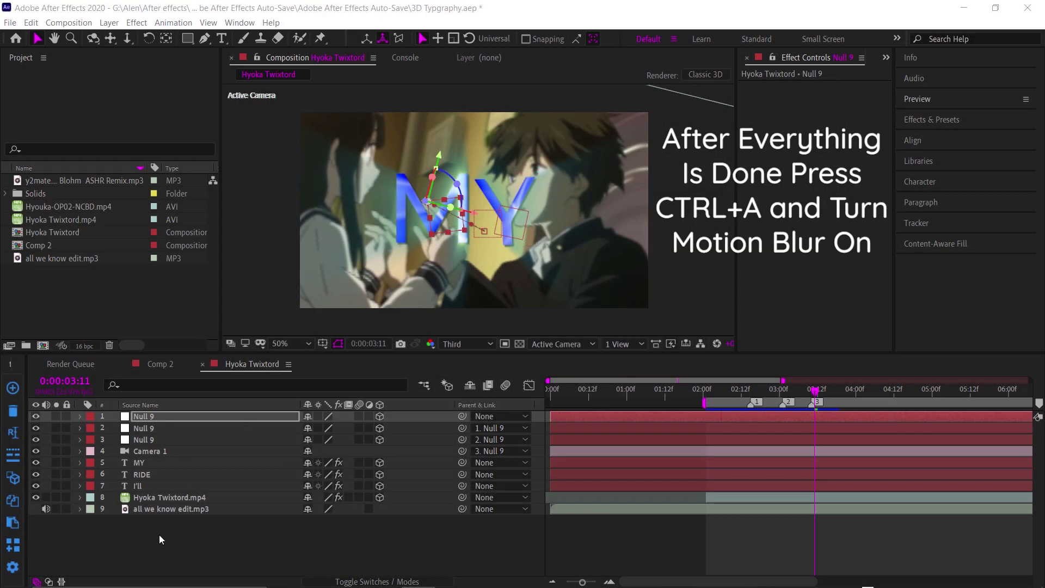
- Enable motion blur on all nine layers and preview the blurred animation
left_click(158, 532)
left_click(178, 483)
left_click(186, 428)
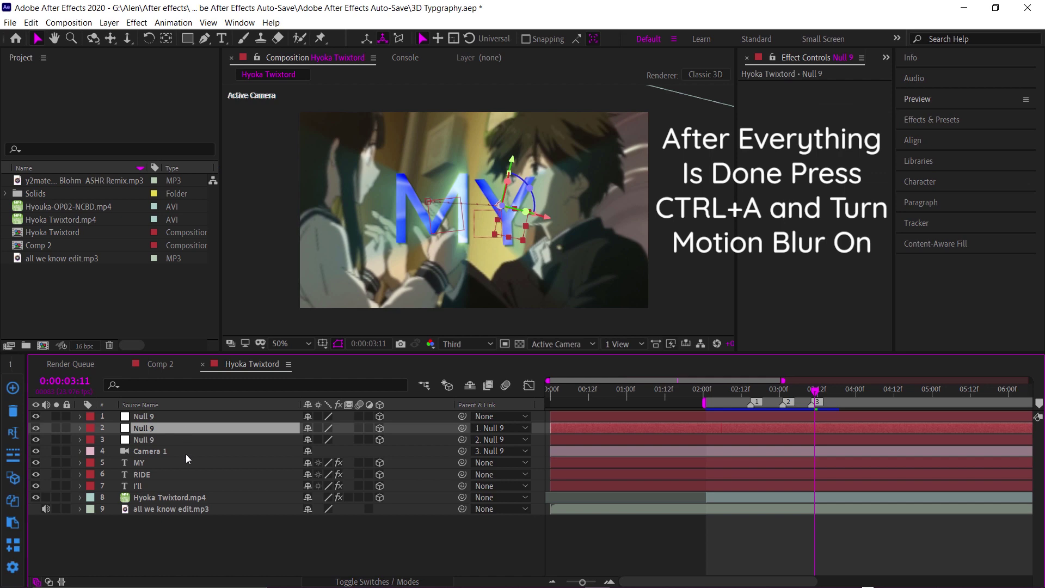
key("ctrl+a")
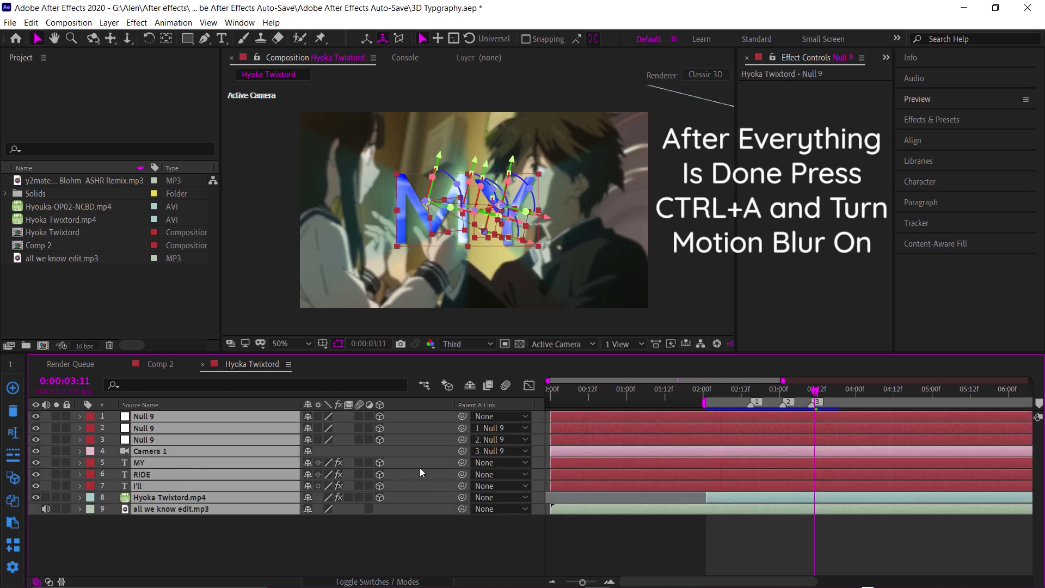
left_click(359, 417)
left_click(560, 530)
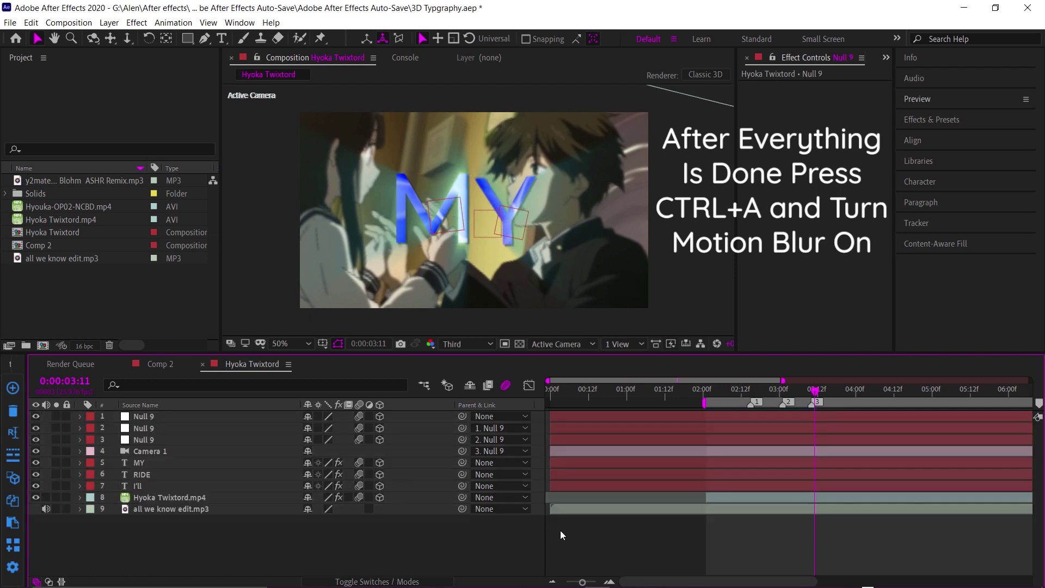
left_click_drag(704, 396, 789, 409)
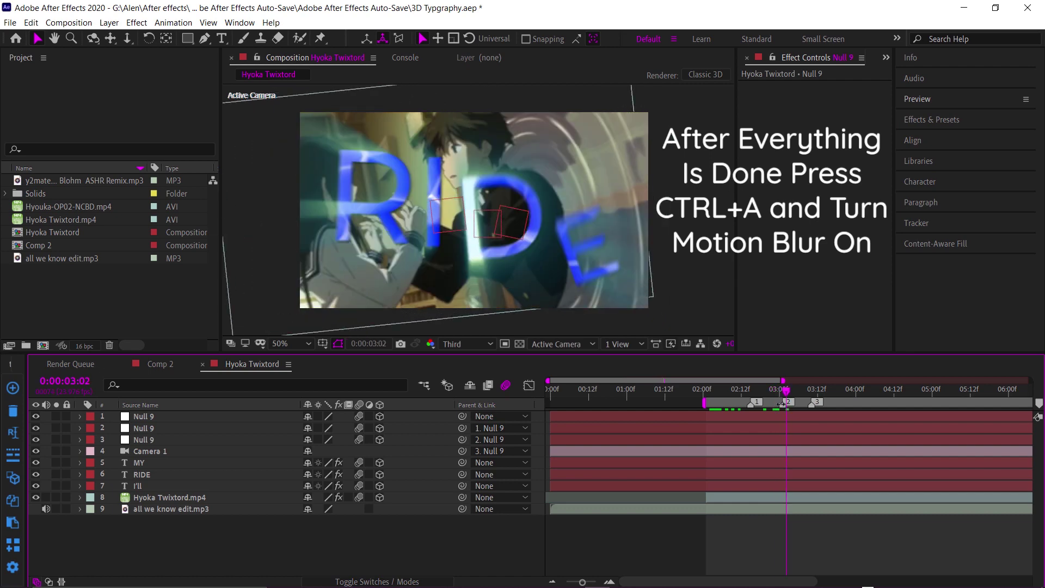
key("space")
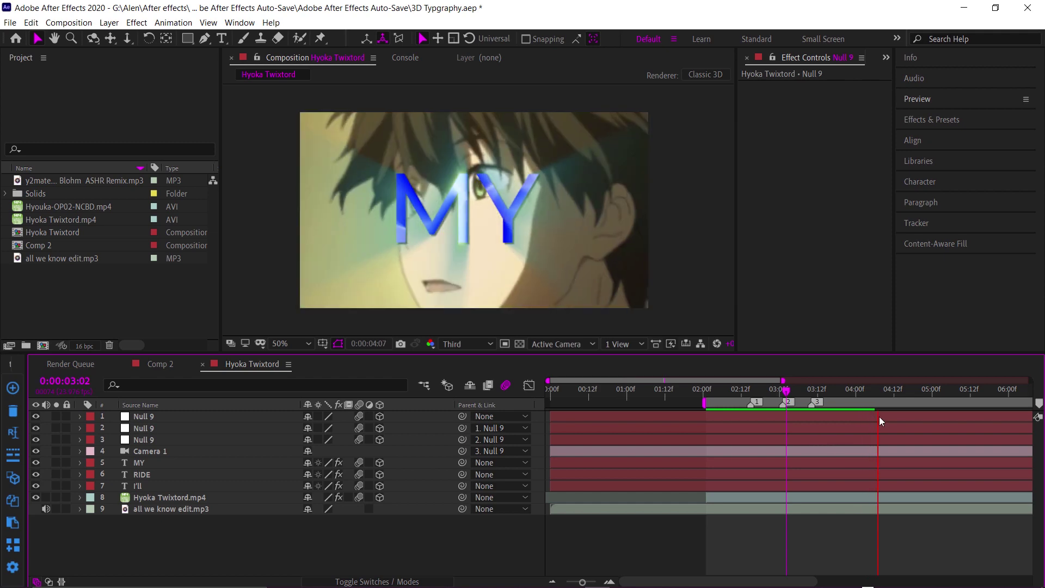
key("space")
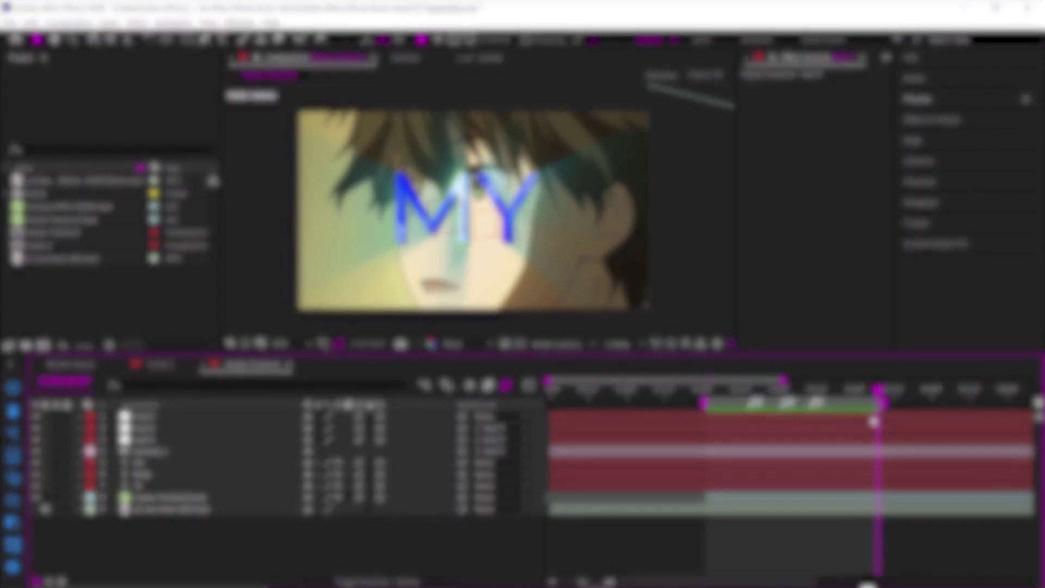
key("space")
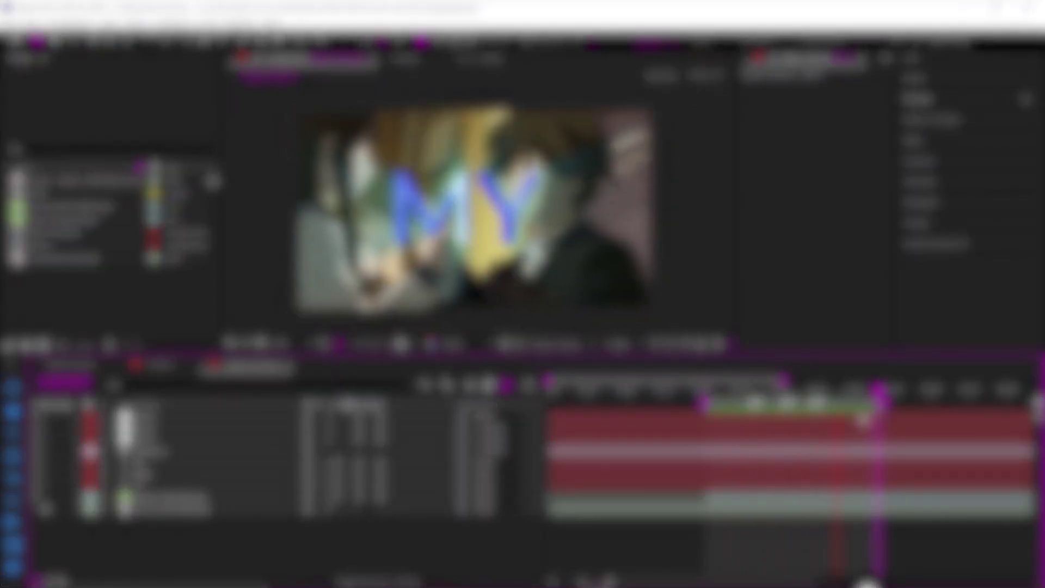